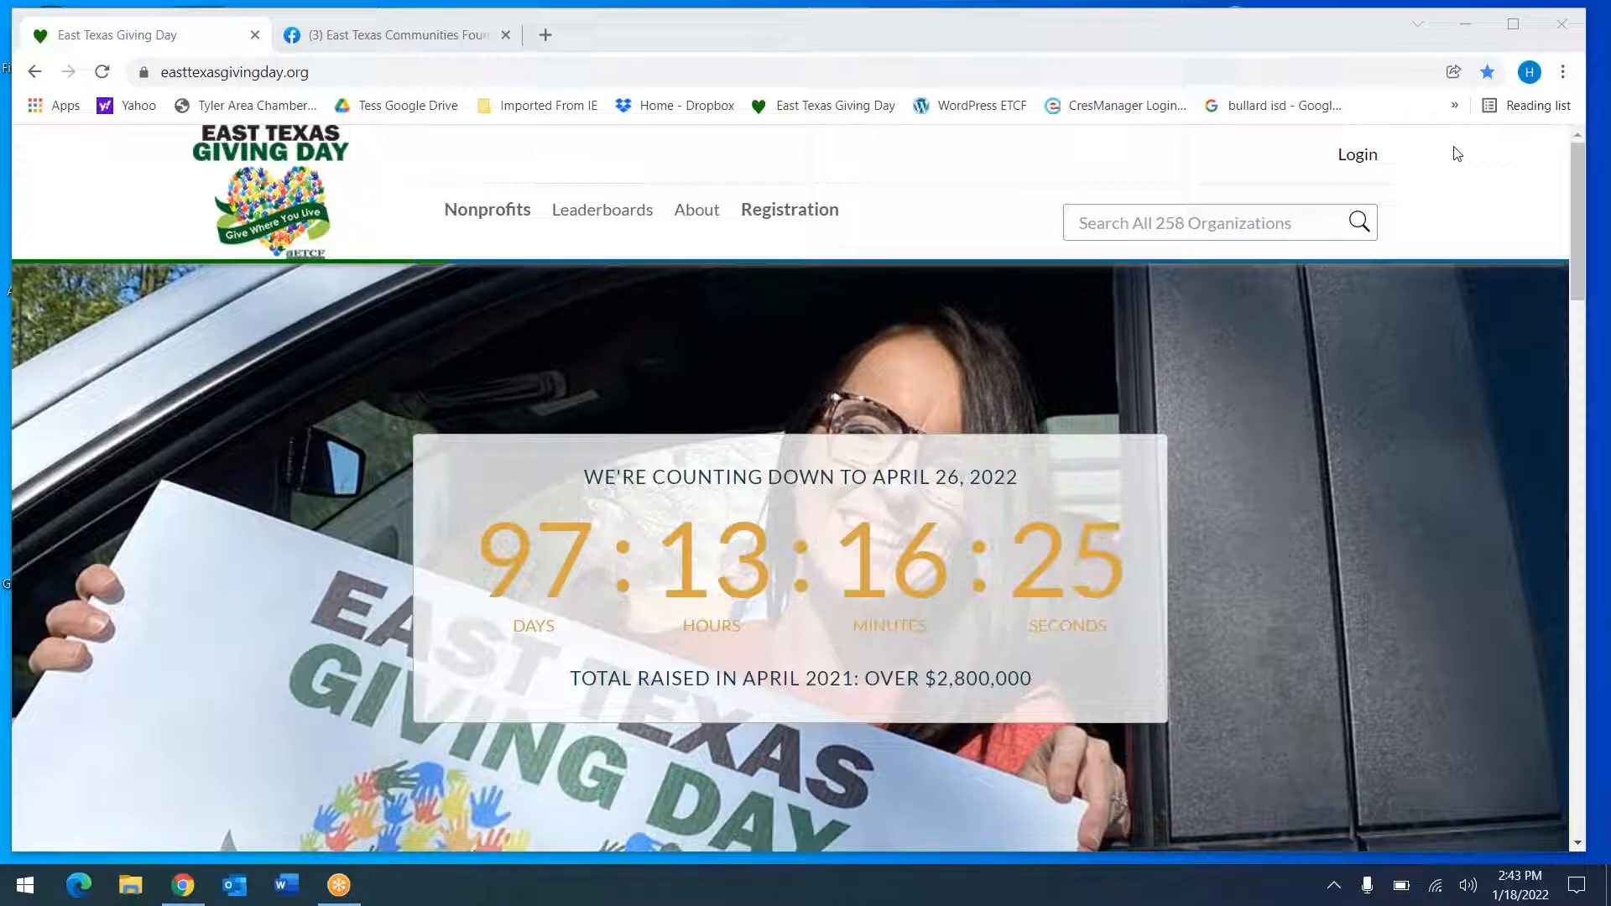
Reveal the Donor / Nonprofit login choices under Login in the site header
{"action": "mouse_move", "coordinate": [1352, 160]}
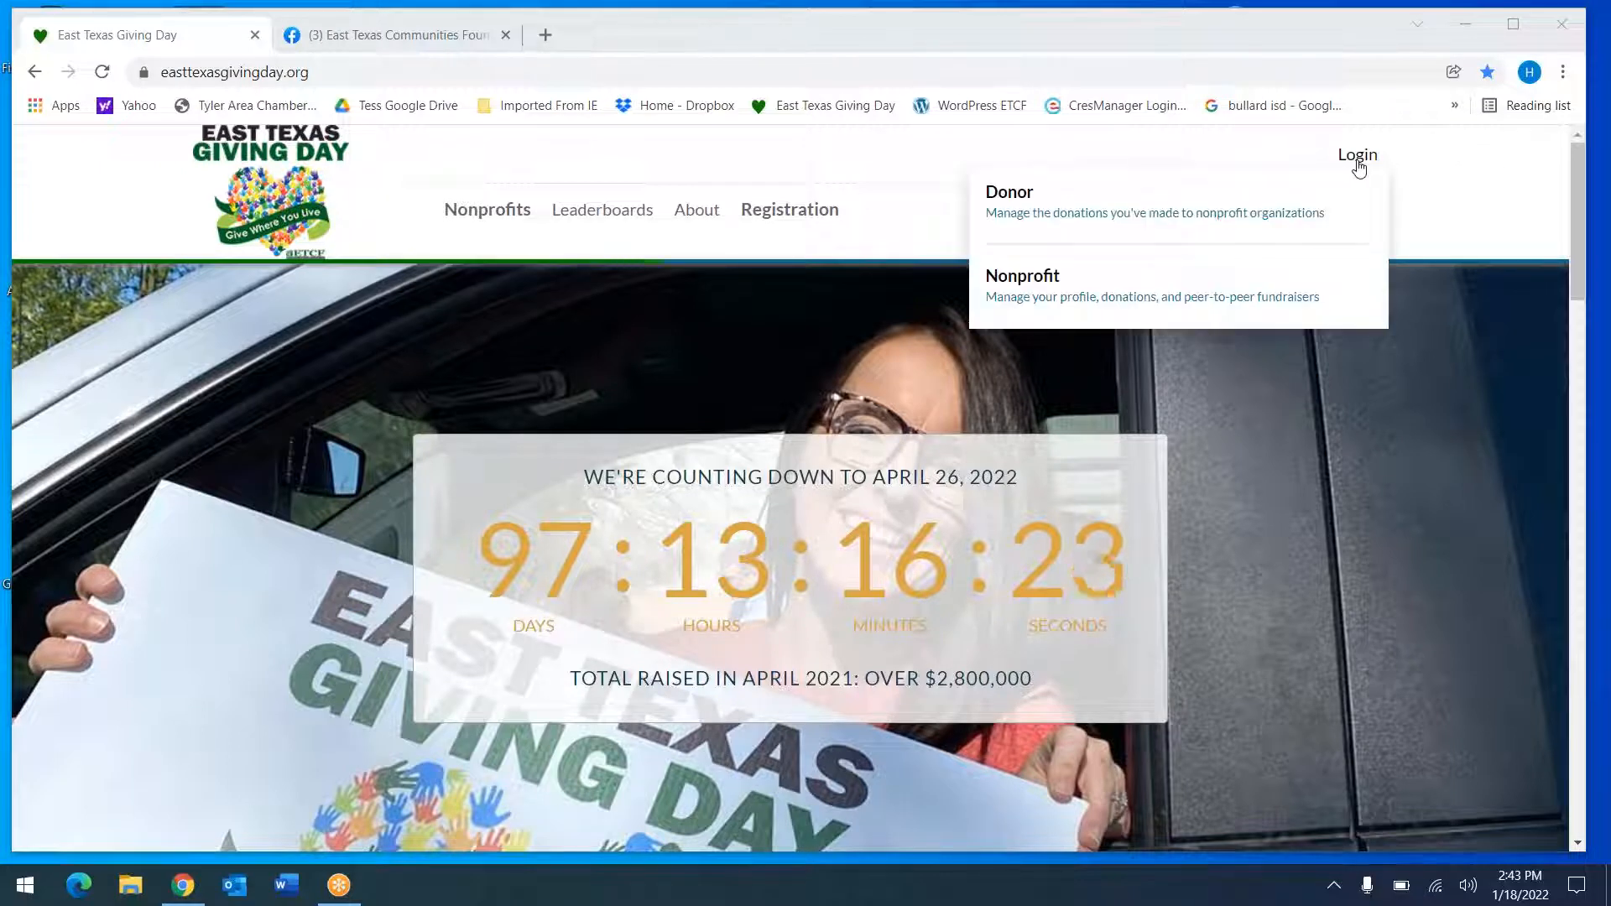
Choose the nonprofit login and preview the first-time organization inquiry form
{"action": "left_click", "coordinate": [1190, 280]}
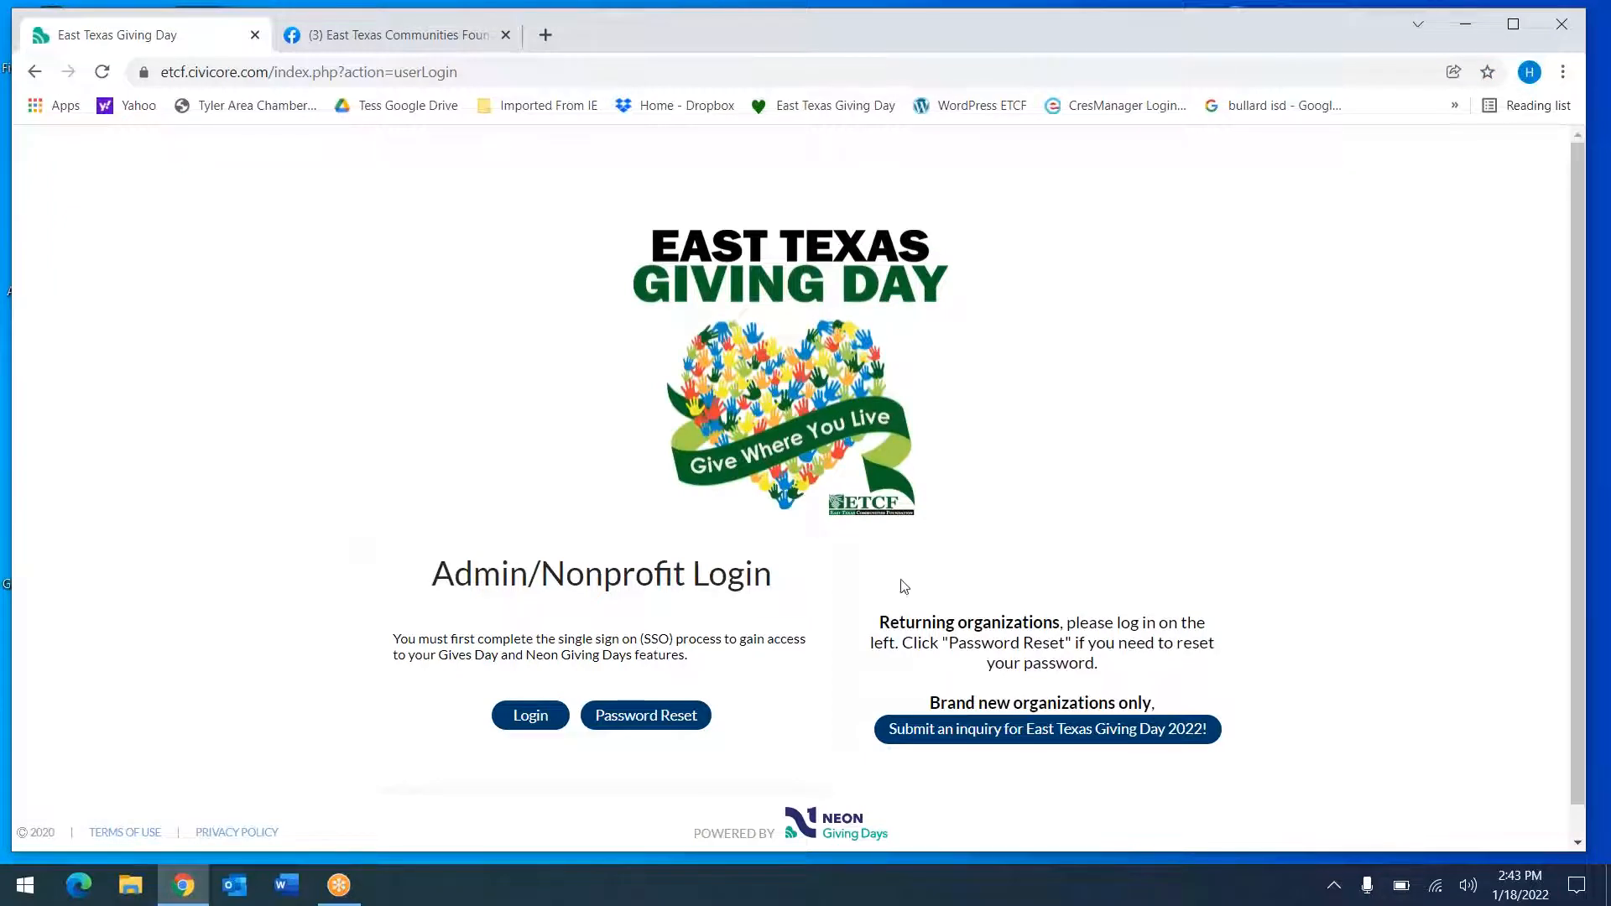
{"action": "left_click", "coordinate": [987, 730]}
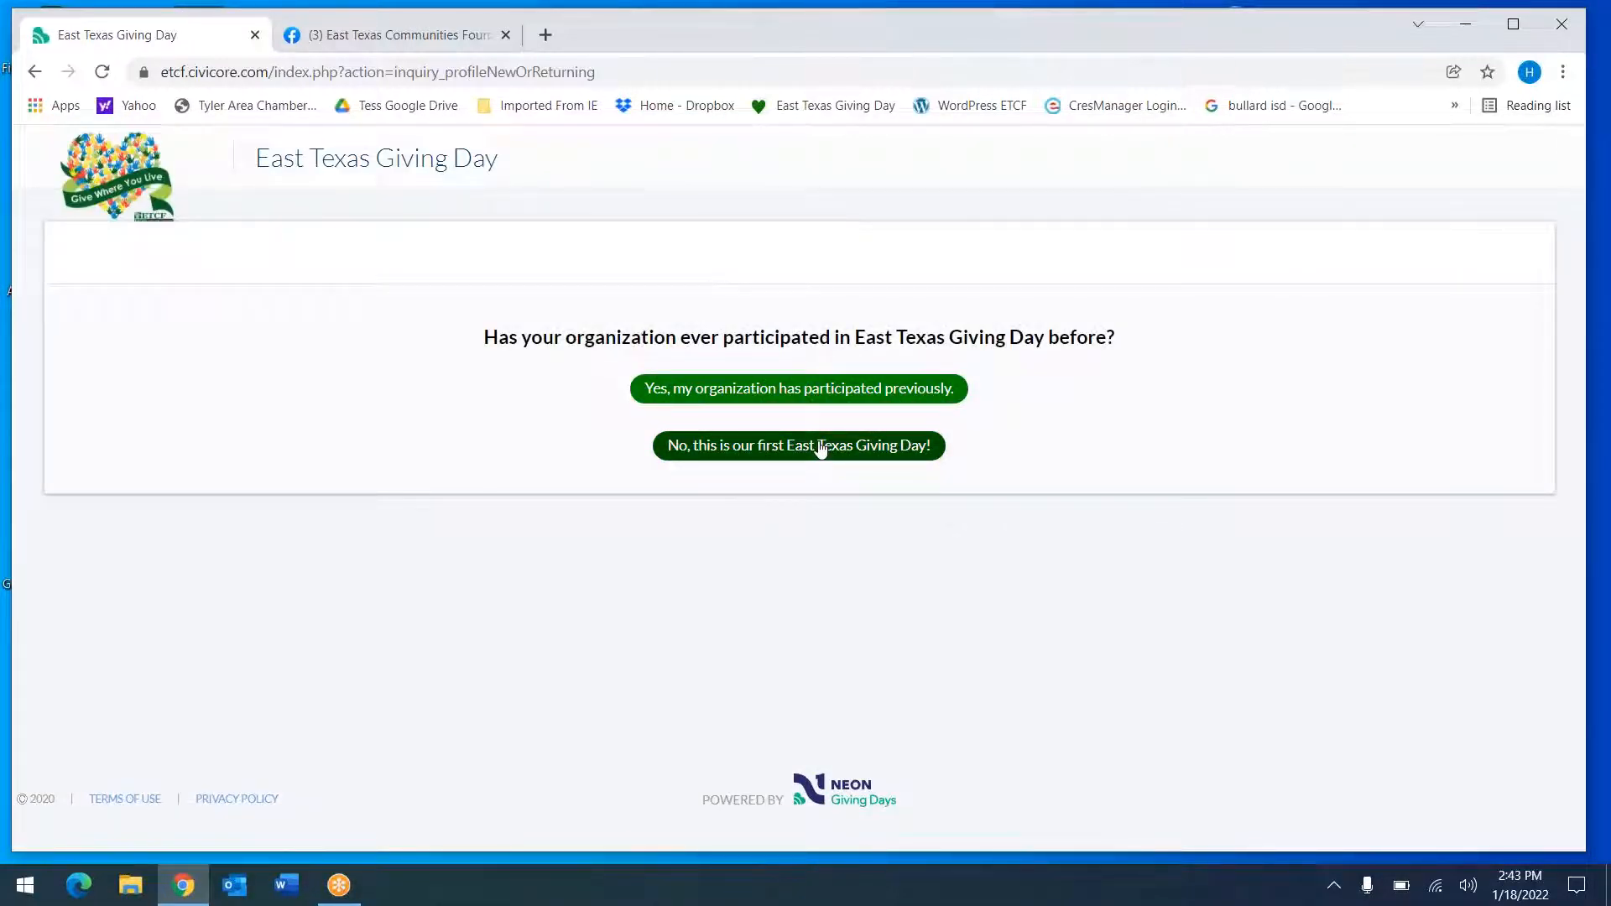
{"action": "left_click", "coordinate": [820, 451]}
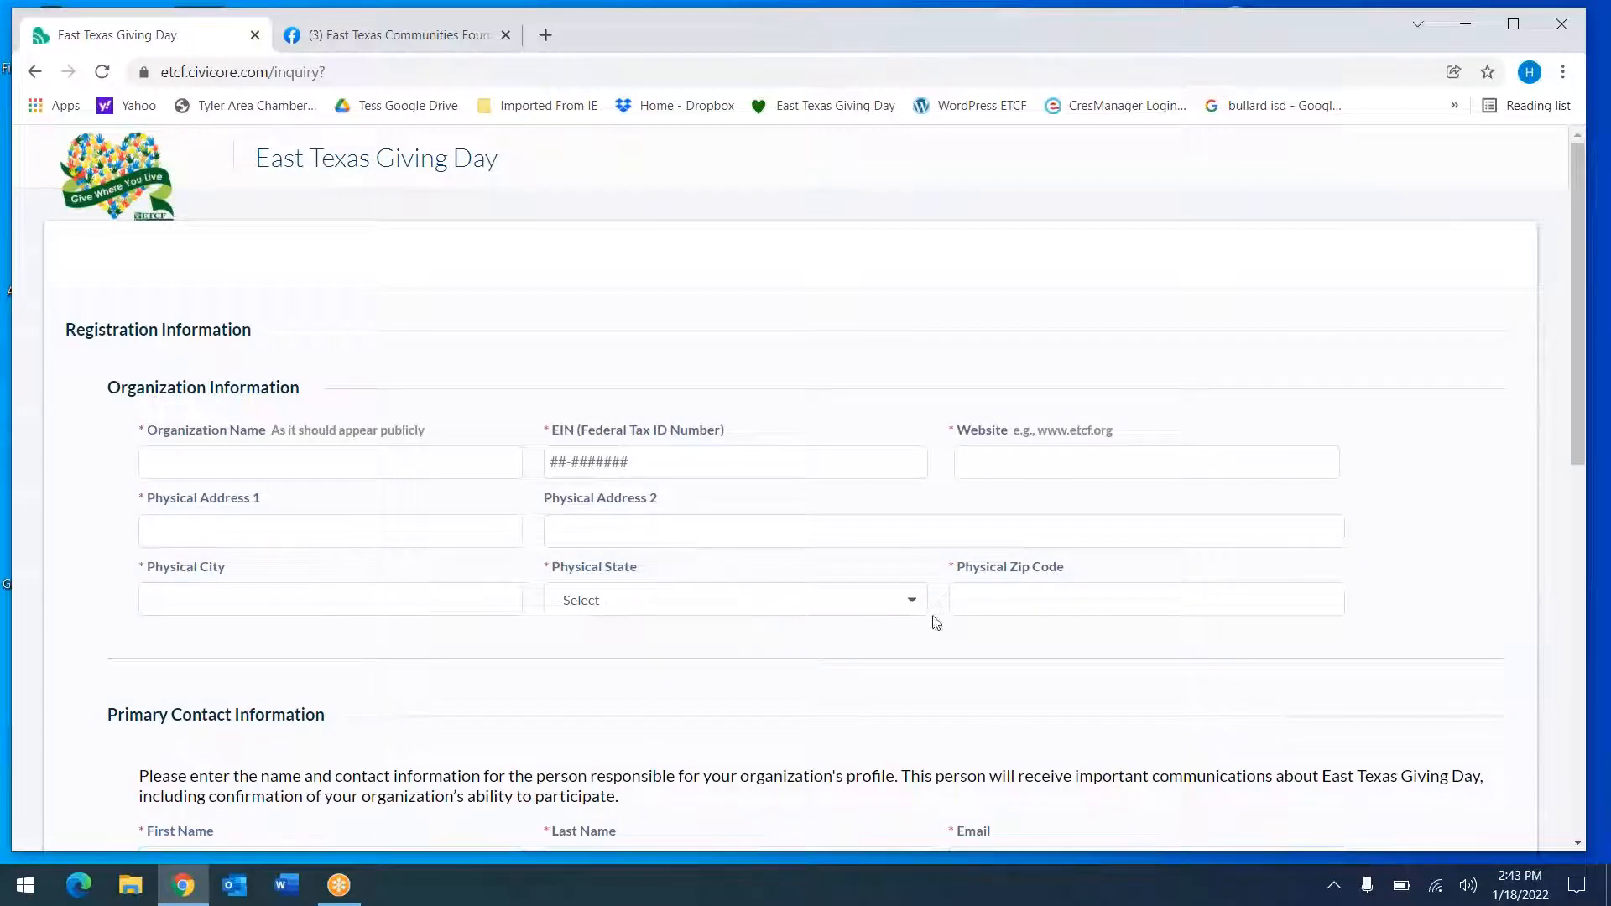
{"action": "scroll", "coordinate": [1295, 255], "scroll_direction": "down", "scroll_amount": 3}
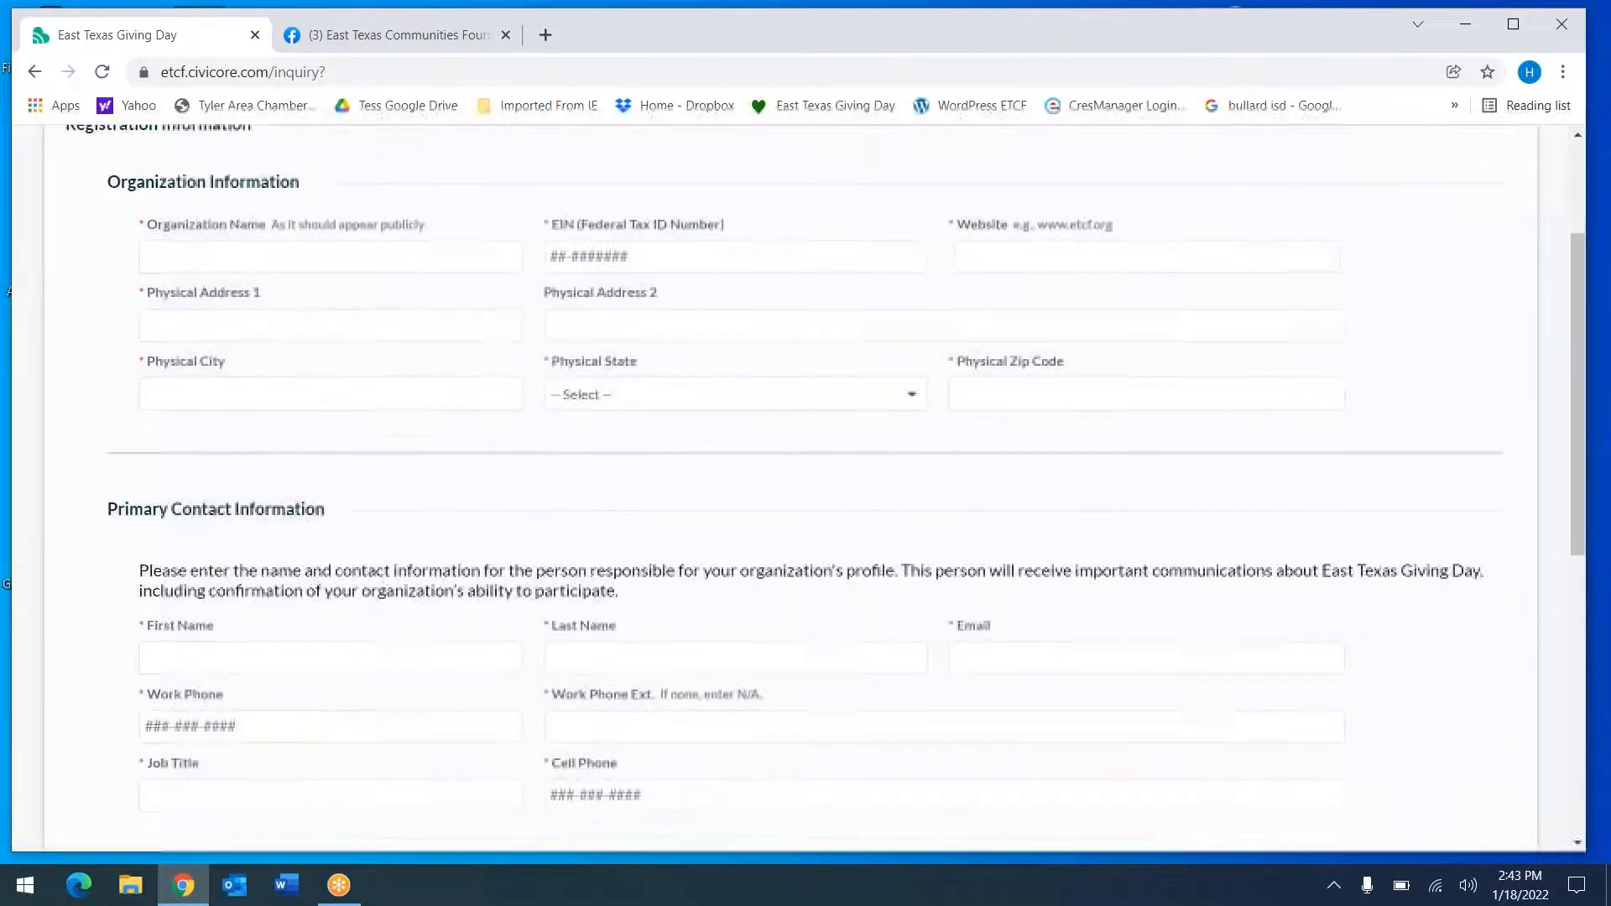
{"action": "scroll", "coordinate": [806, 486], "scroll_direction": "down", "scroll_amount": 7}
{"action": "scroll", "coordinate": [806, 487], "scroll_direction": "up", "scroll_amount": 10}
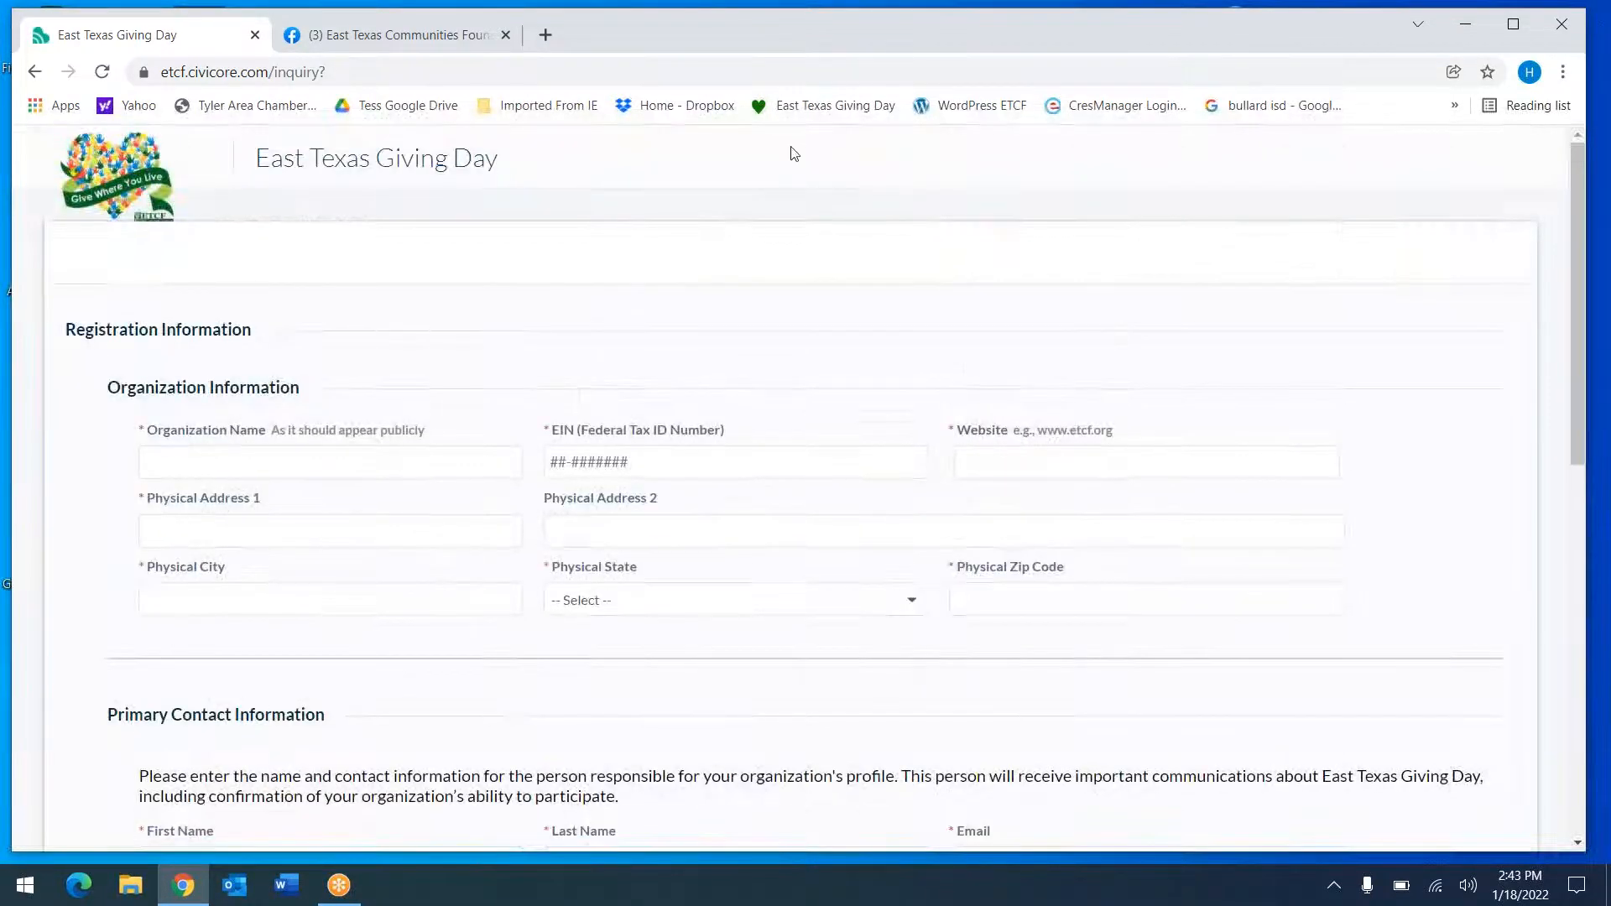
Return to the Admin/Nonprofit Login page and continue to the single sign-on page
{"action": "left_click", "coordinate": [34, 73]}
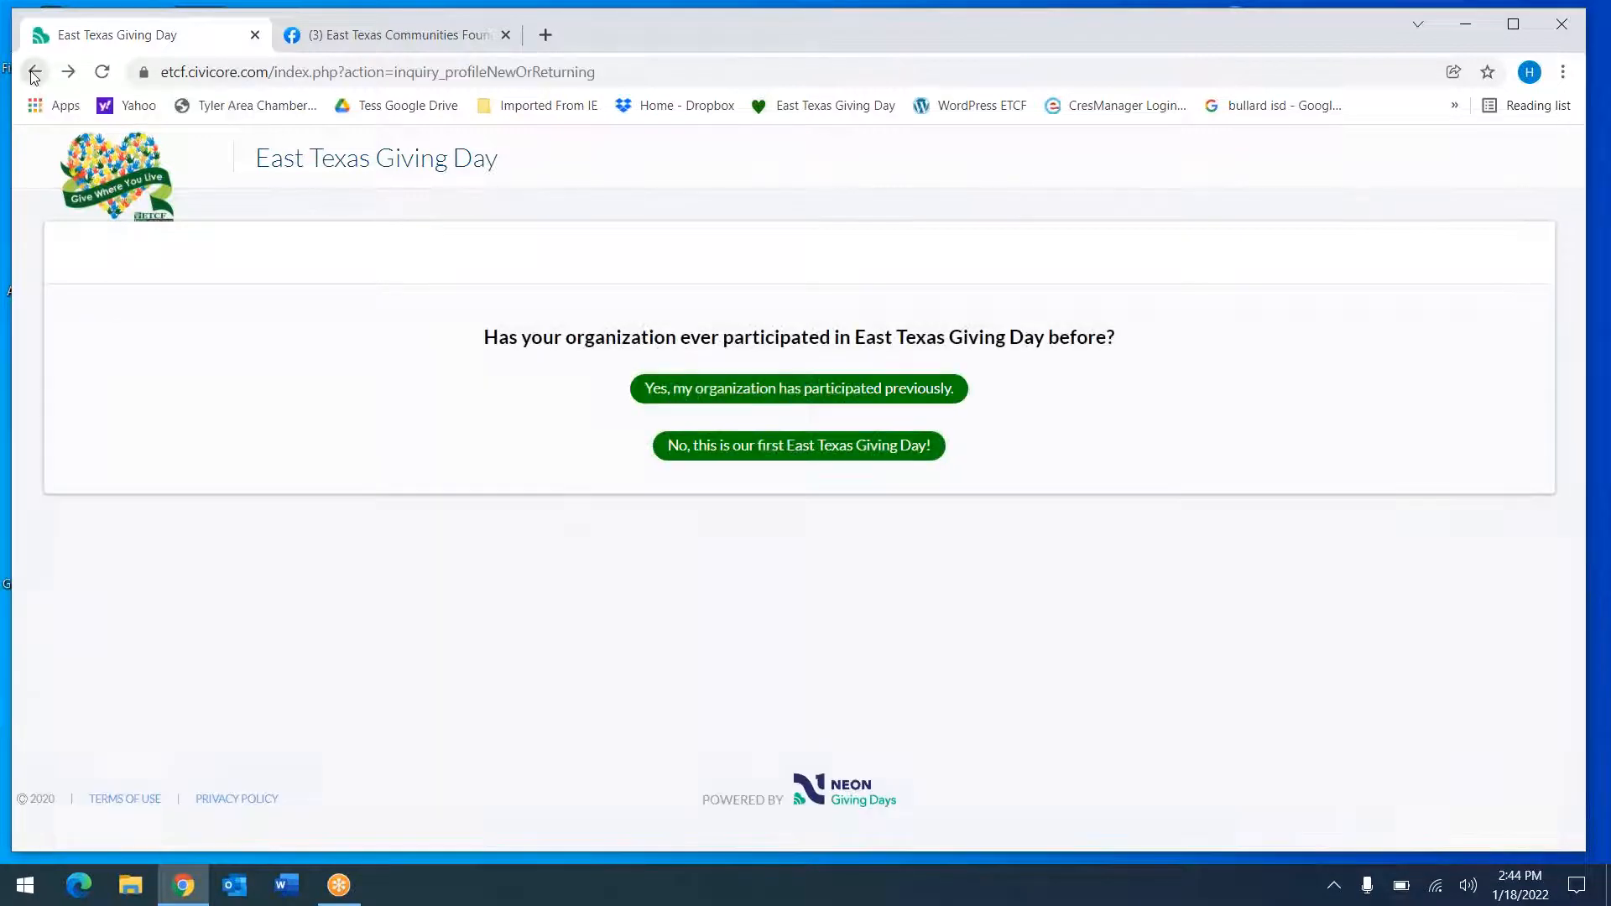
{"action": "left_click", "coordinate": [33, 72]}
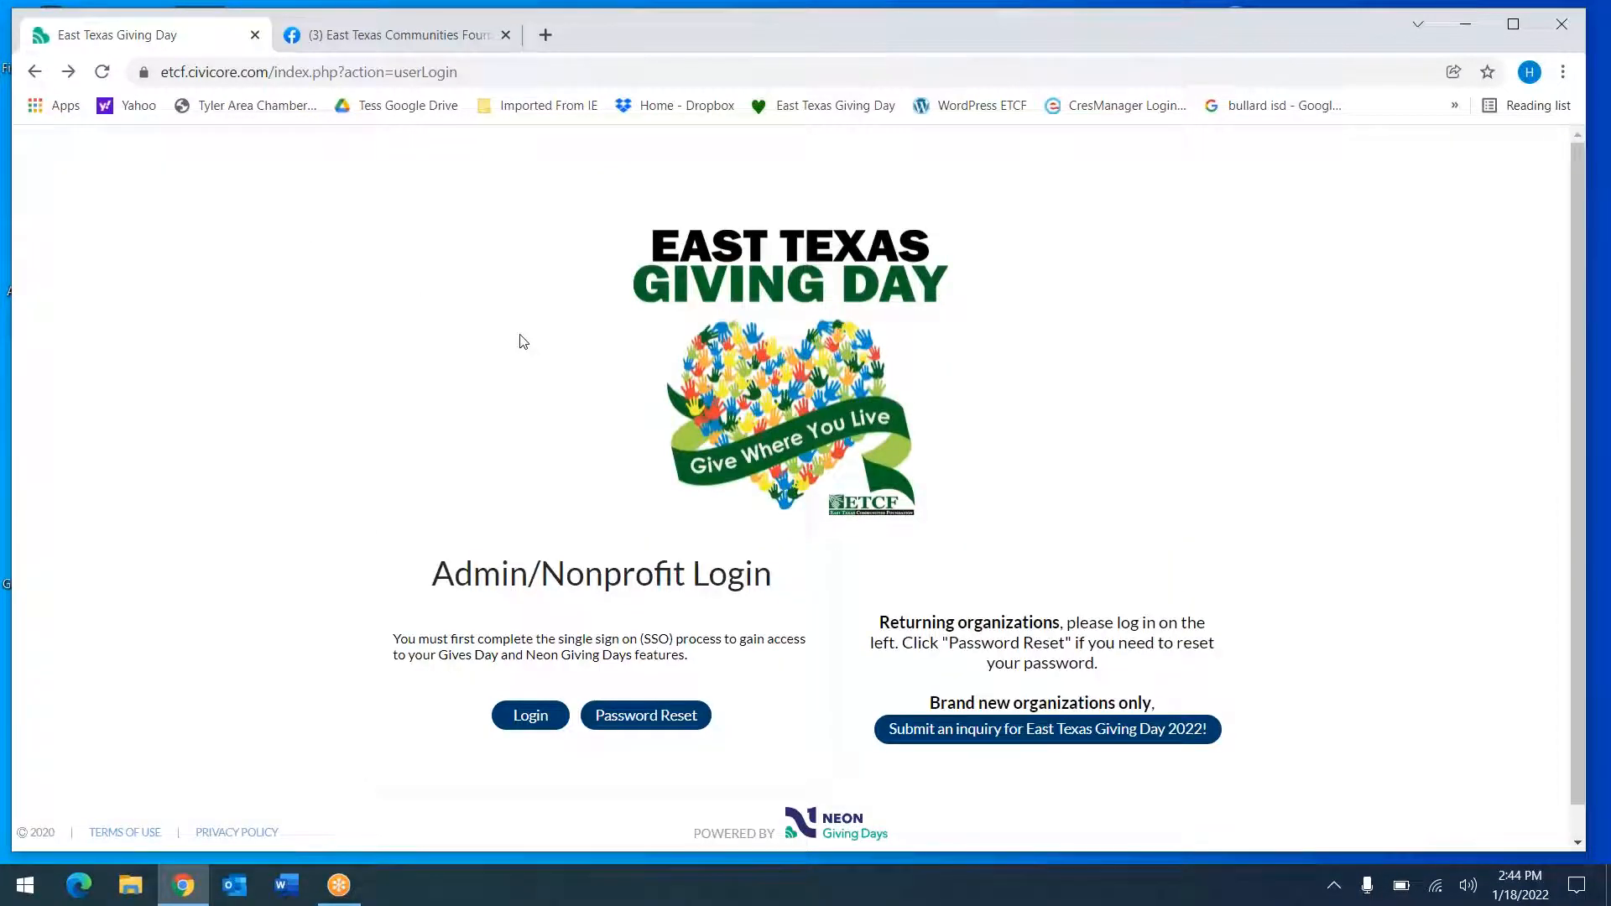
{"action": "scroll", "coordinate": [565, 353], "scroll_direction": "down", "scroll_amount": 1}
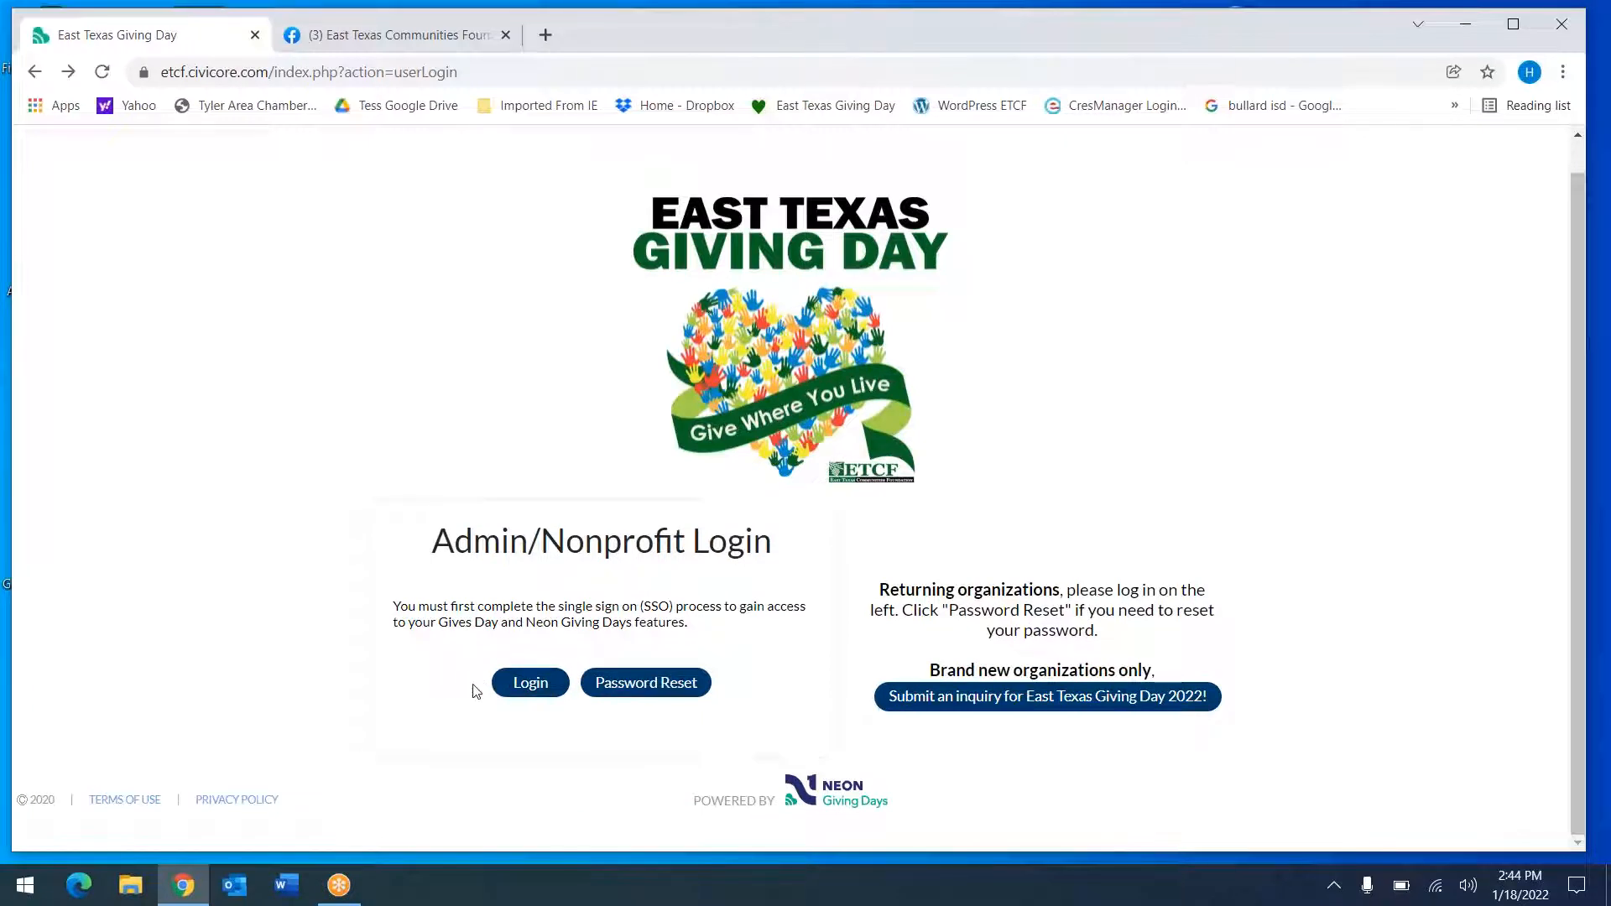
{"action": "left_click", "coordinate": [540, 699]}
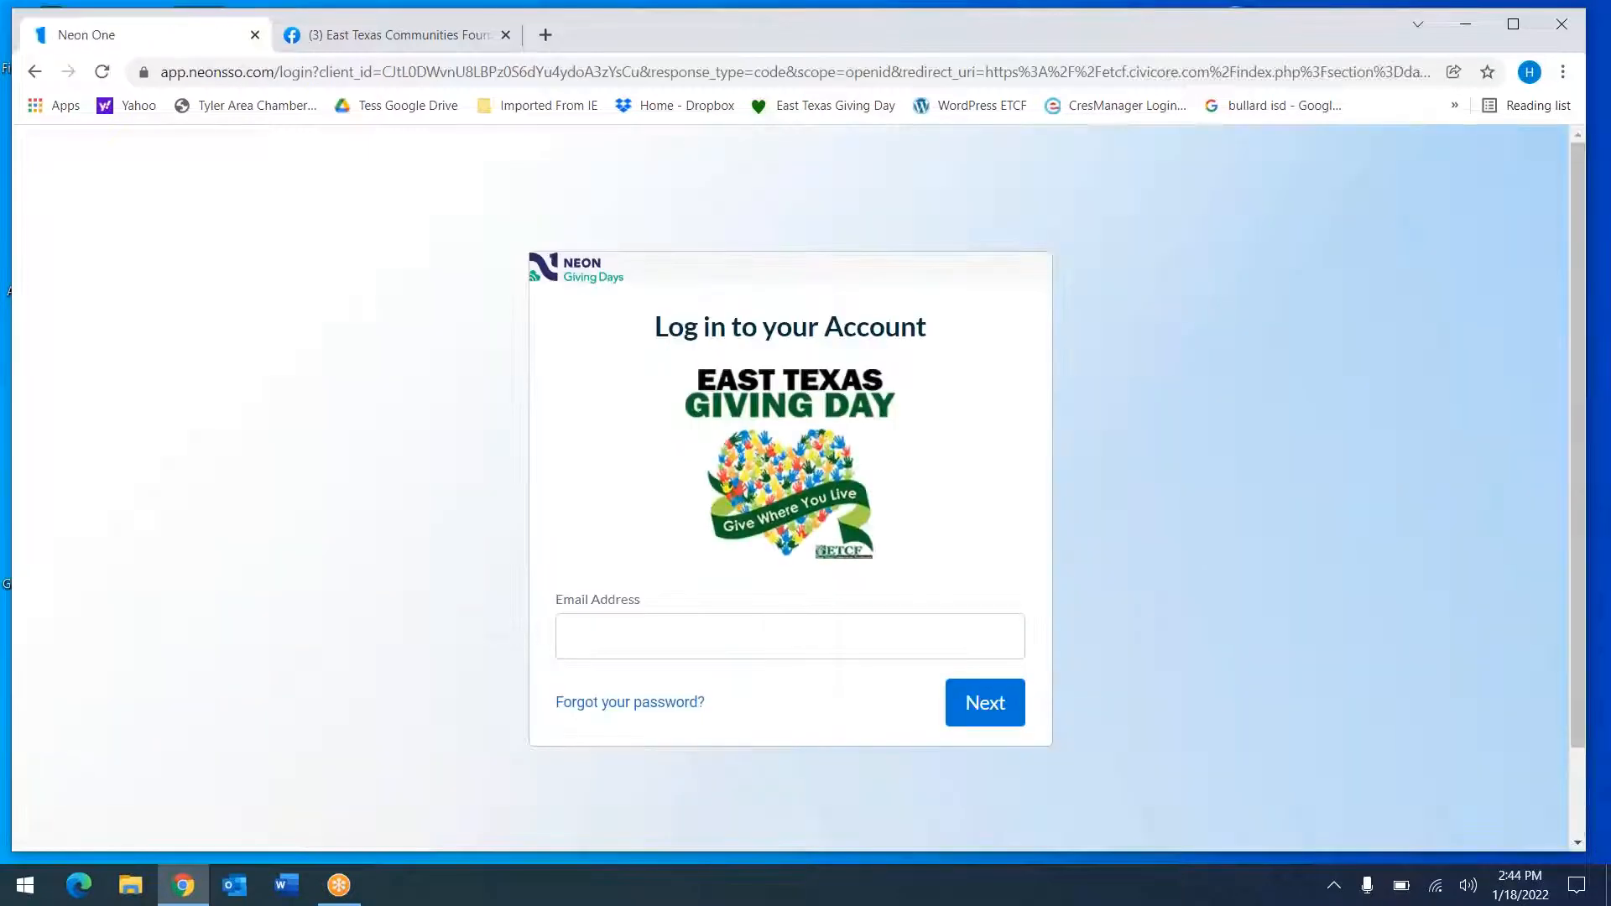
Sign in with the organization's email address and the account password
{"action": "left_click", "coordinate": [610, 635]}
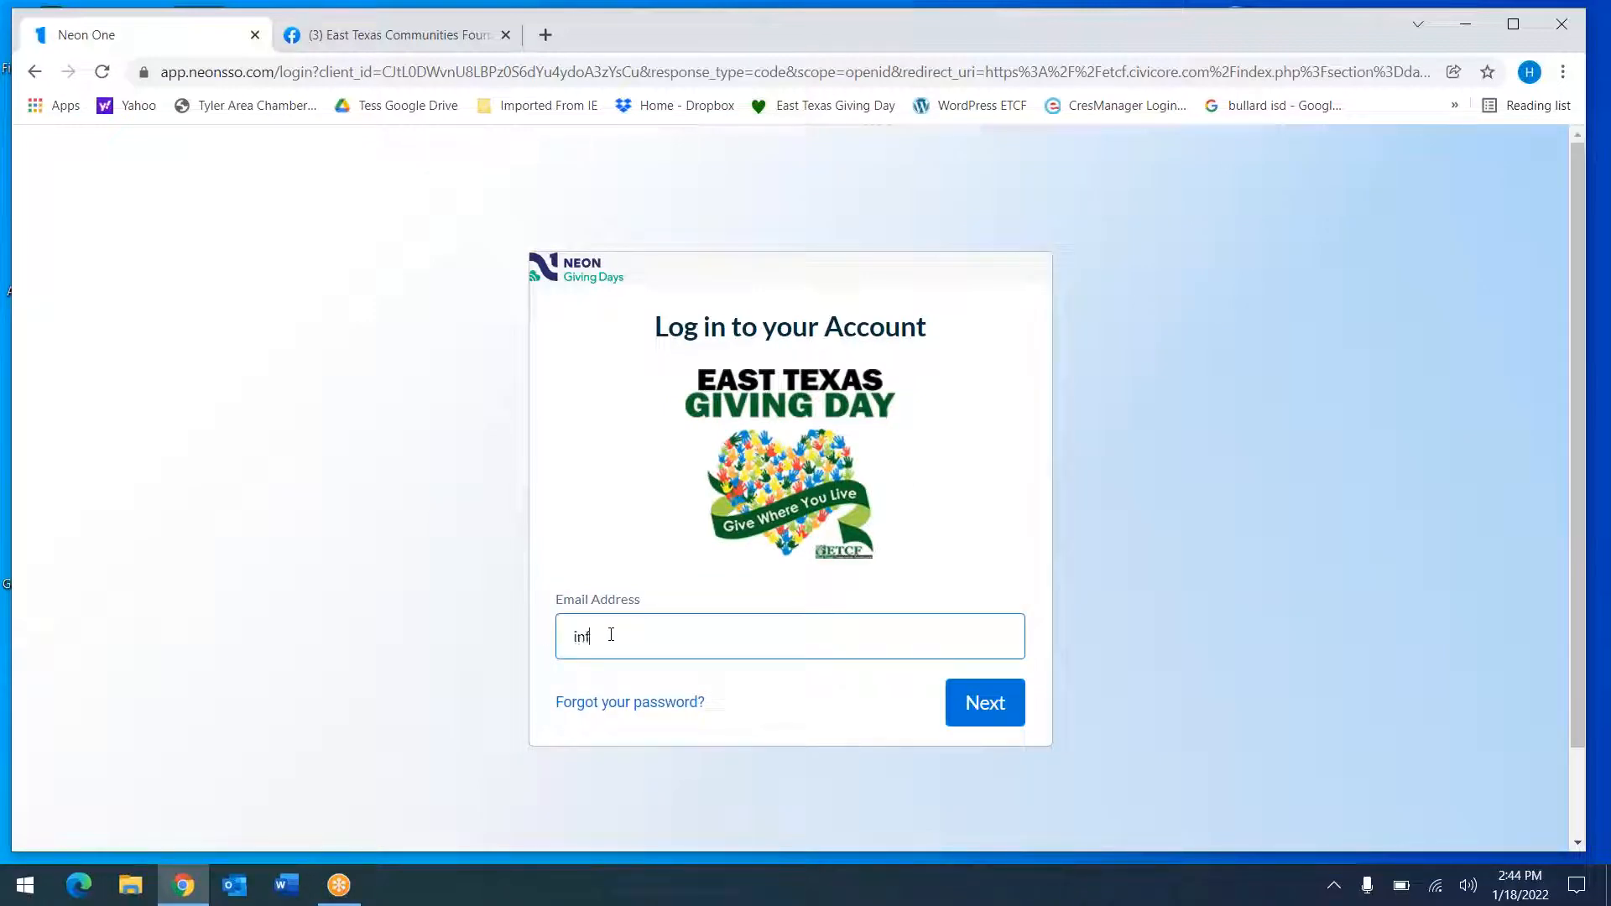
{"action": "left_click", "coordinate": [990, 707]}
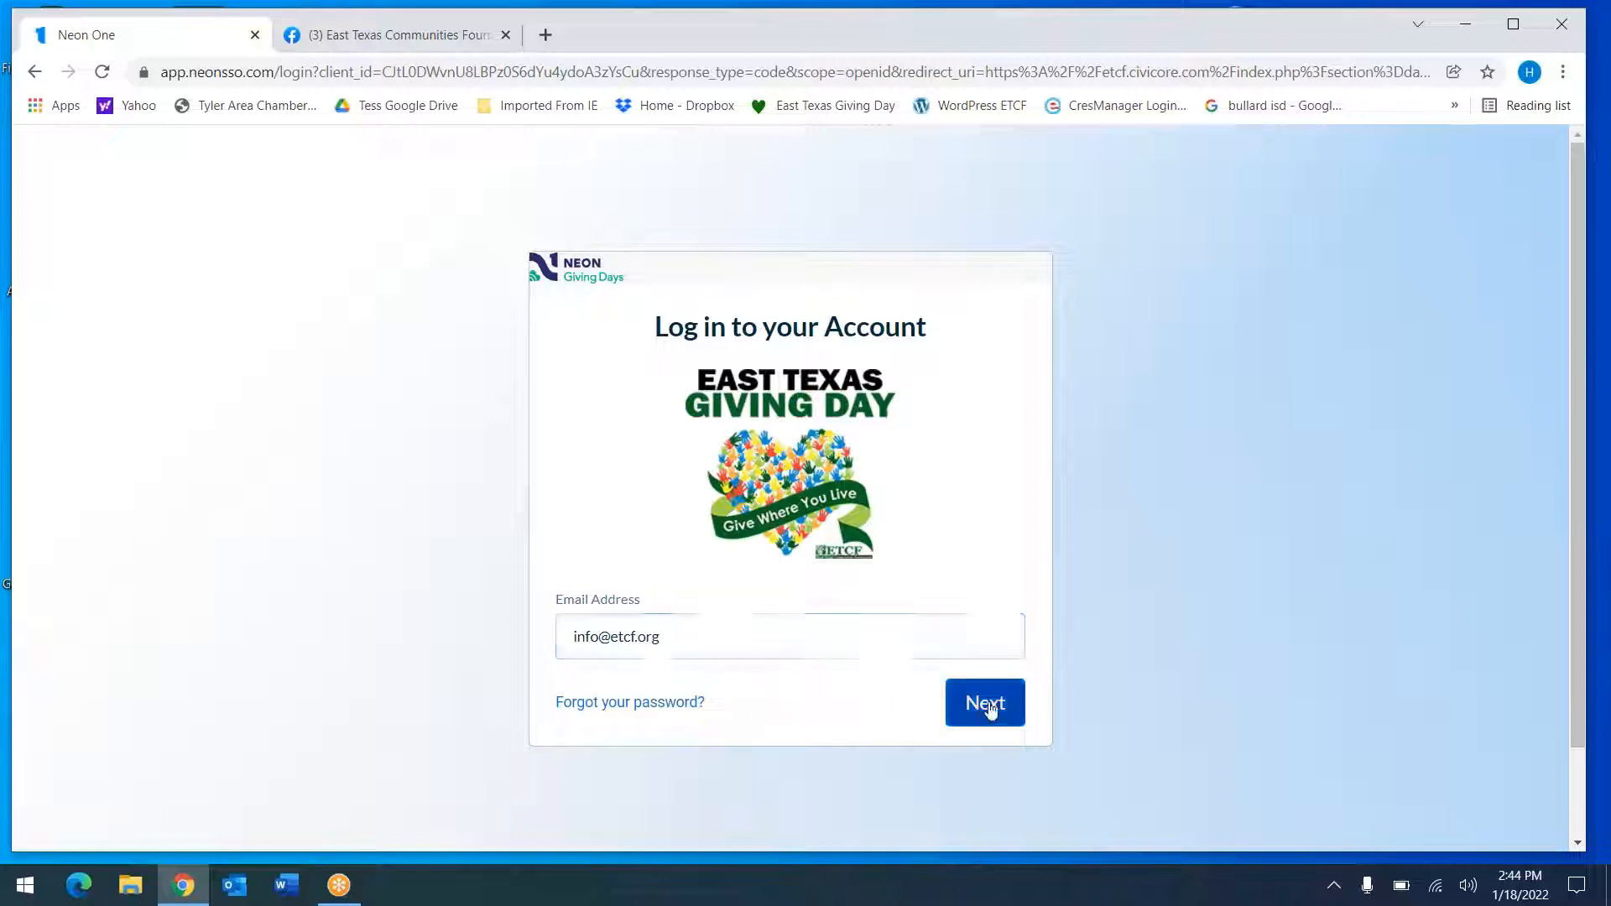
{"action": "type", "text": "•••••••"}
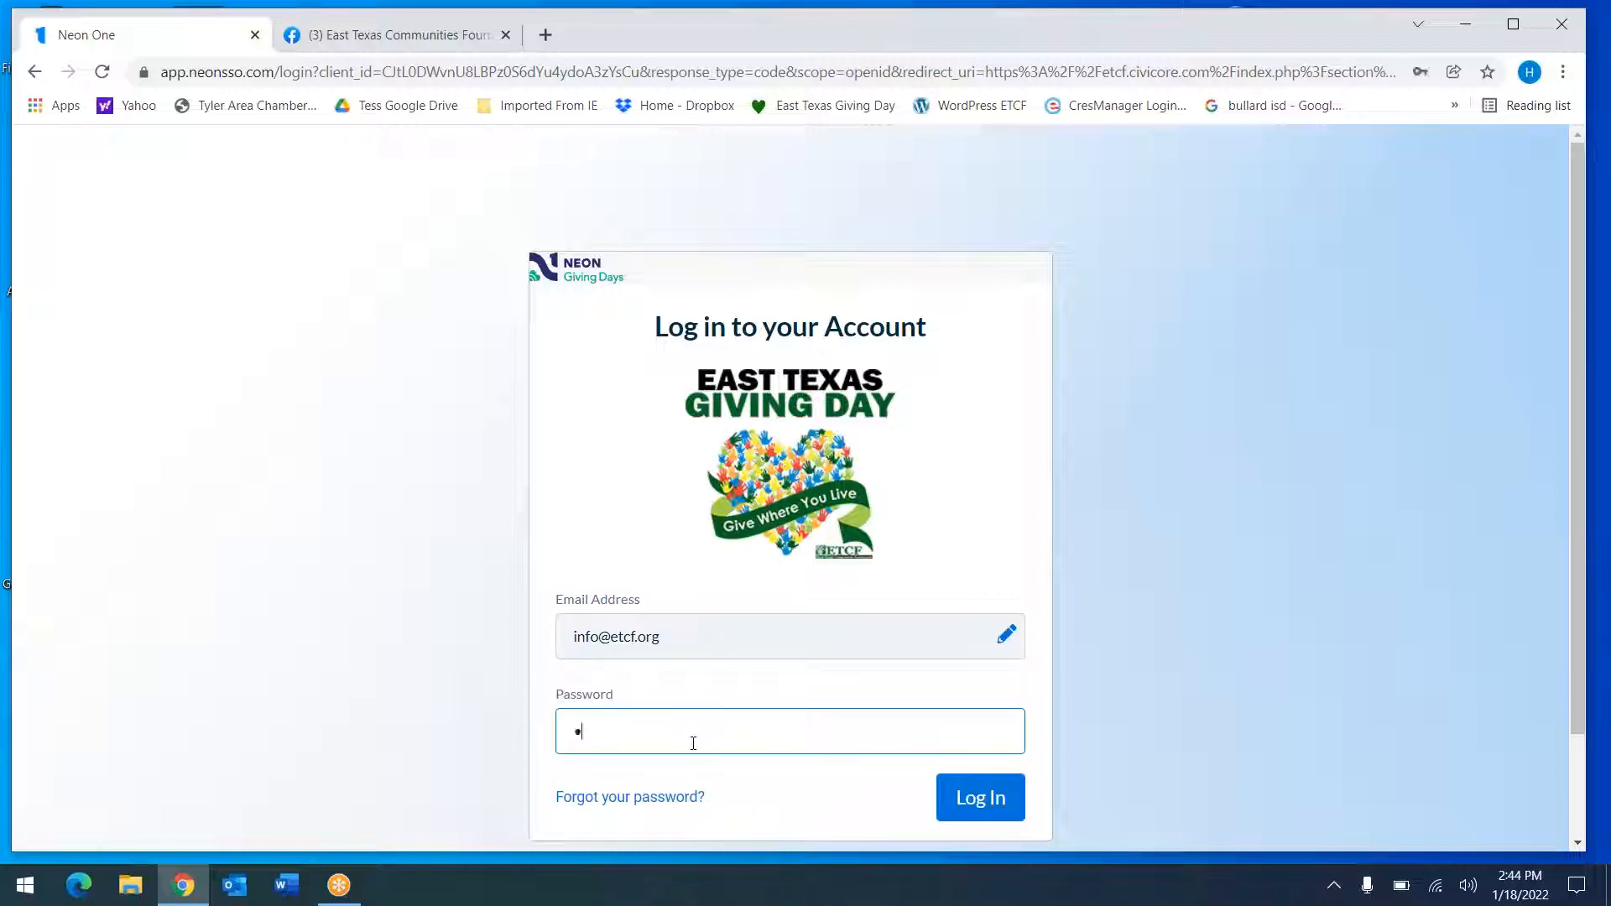
{"action": "type", "text": "••"}
{"action": "key", "text": "Return"}
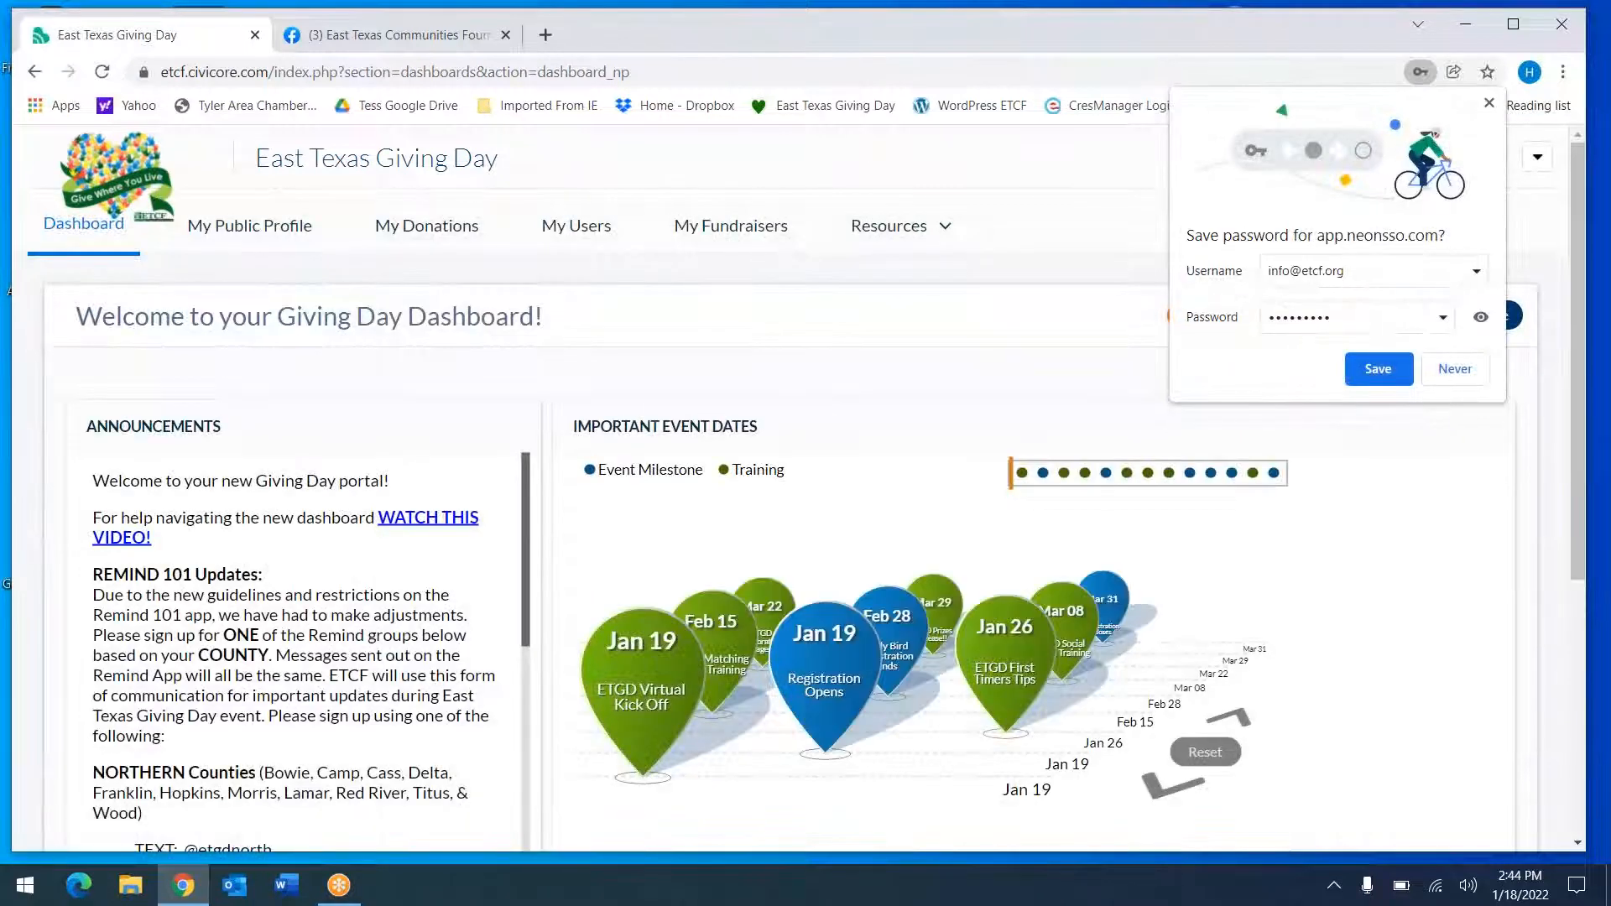
Decline Chrome's offer to save the password and refocus the browser window
{"action": "left_click", "coordinate": [1489, 102]}
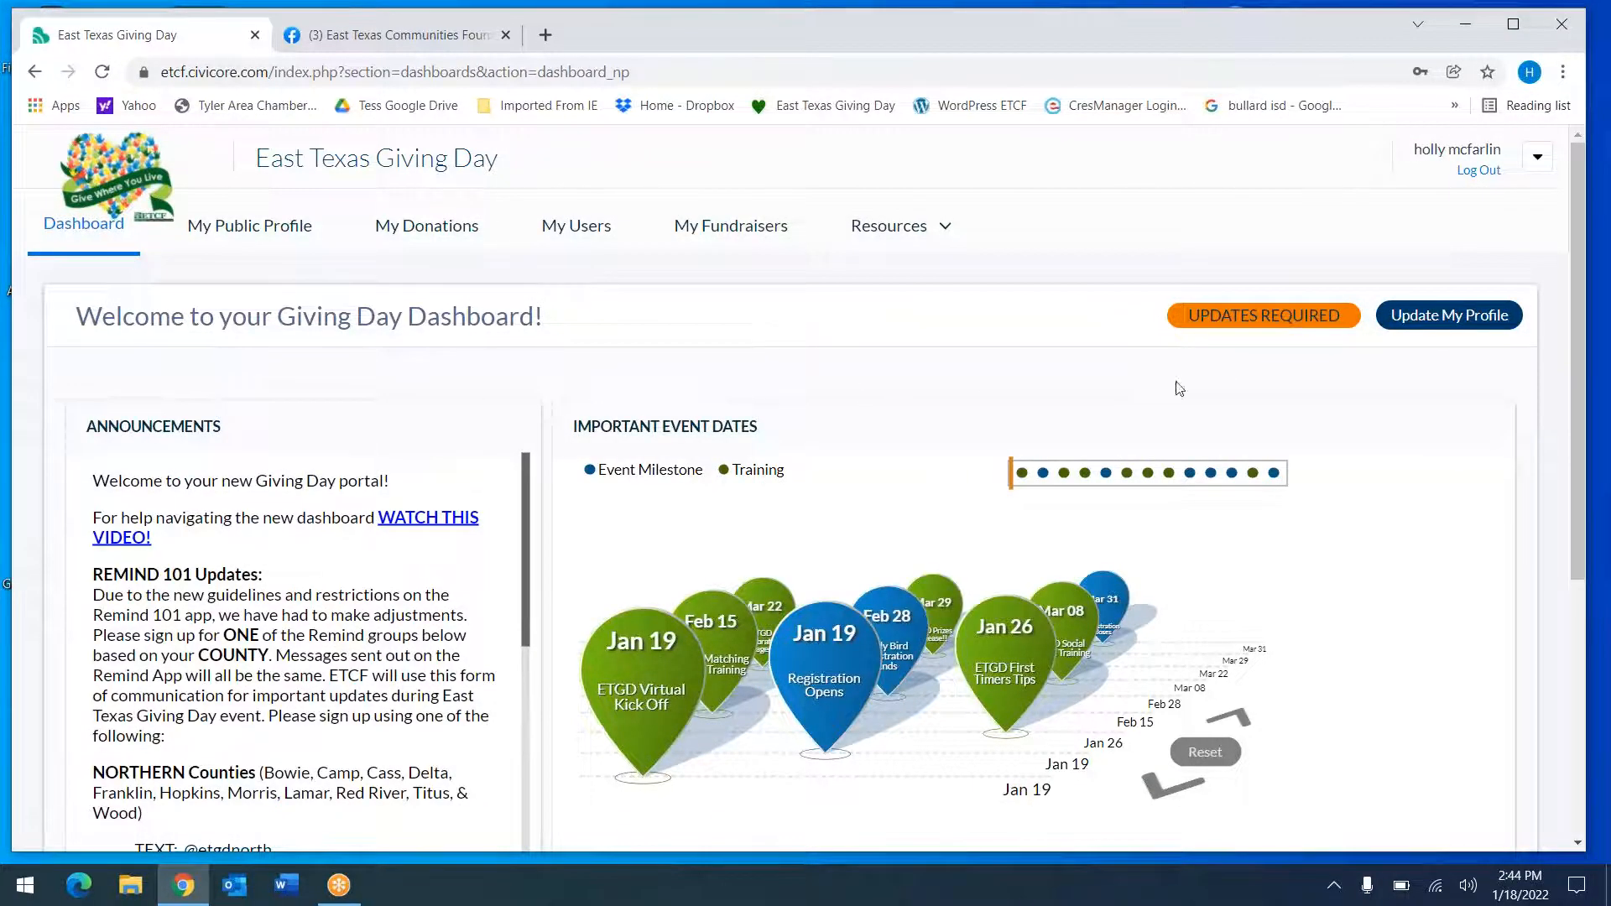
{"action": "left_click", "coordinate": [1474, 436]}
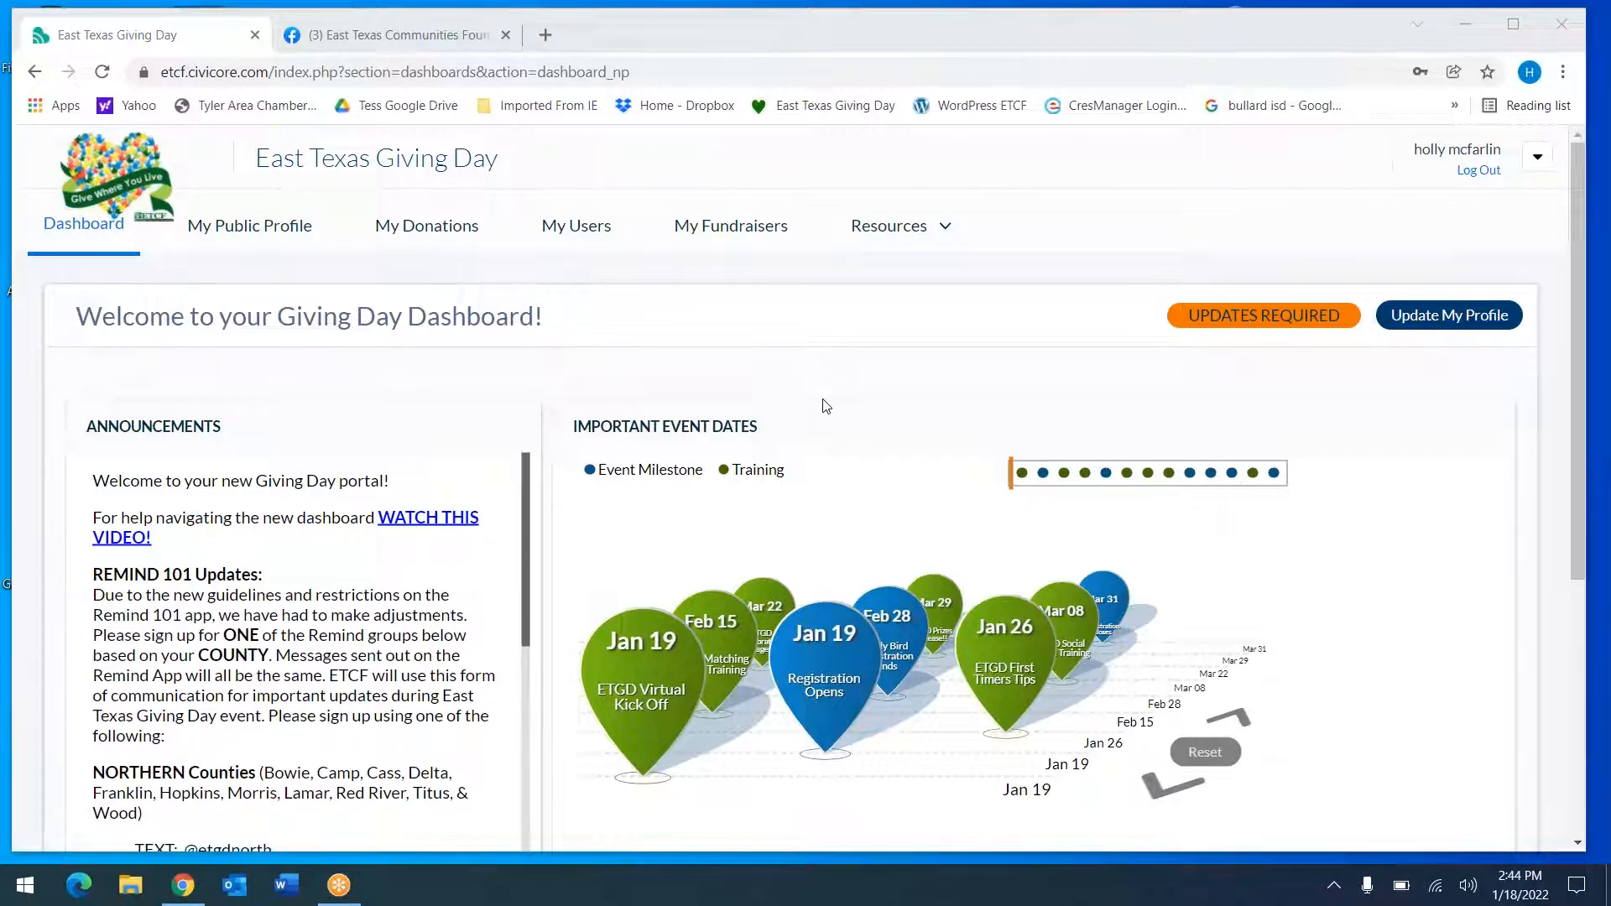
{"action": "left_click", "coordinate": [593, 522]}
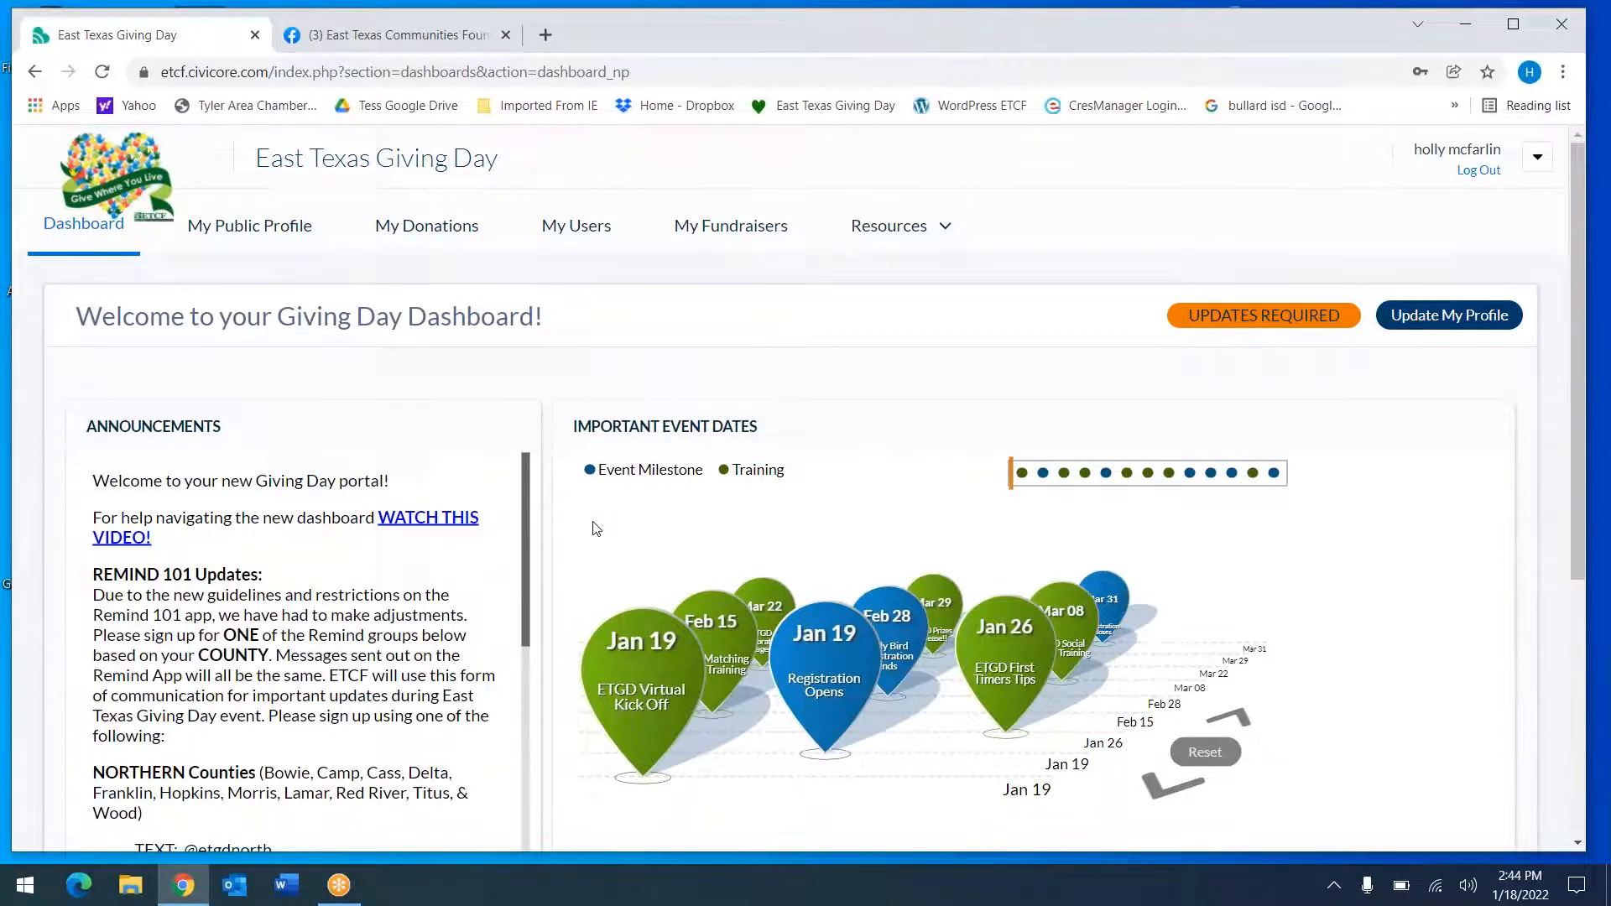
Review the dashboard's announcements, event dates and goal progress panels
{"action": "scroll", "coordinate": [592, 523], "scroll_direction": "down", "scroll_amount": 2}
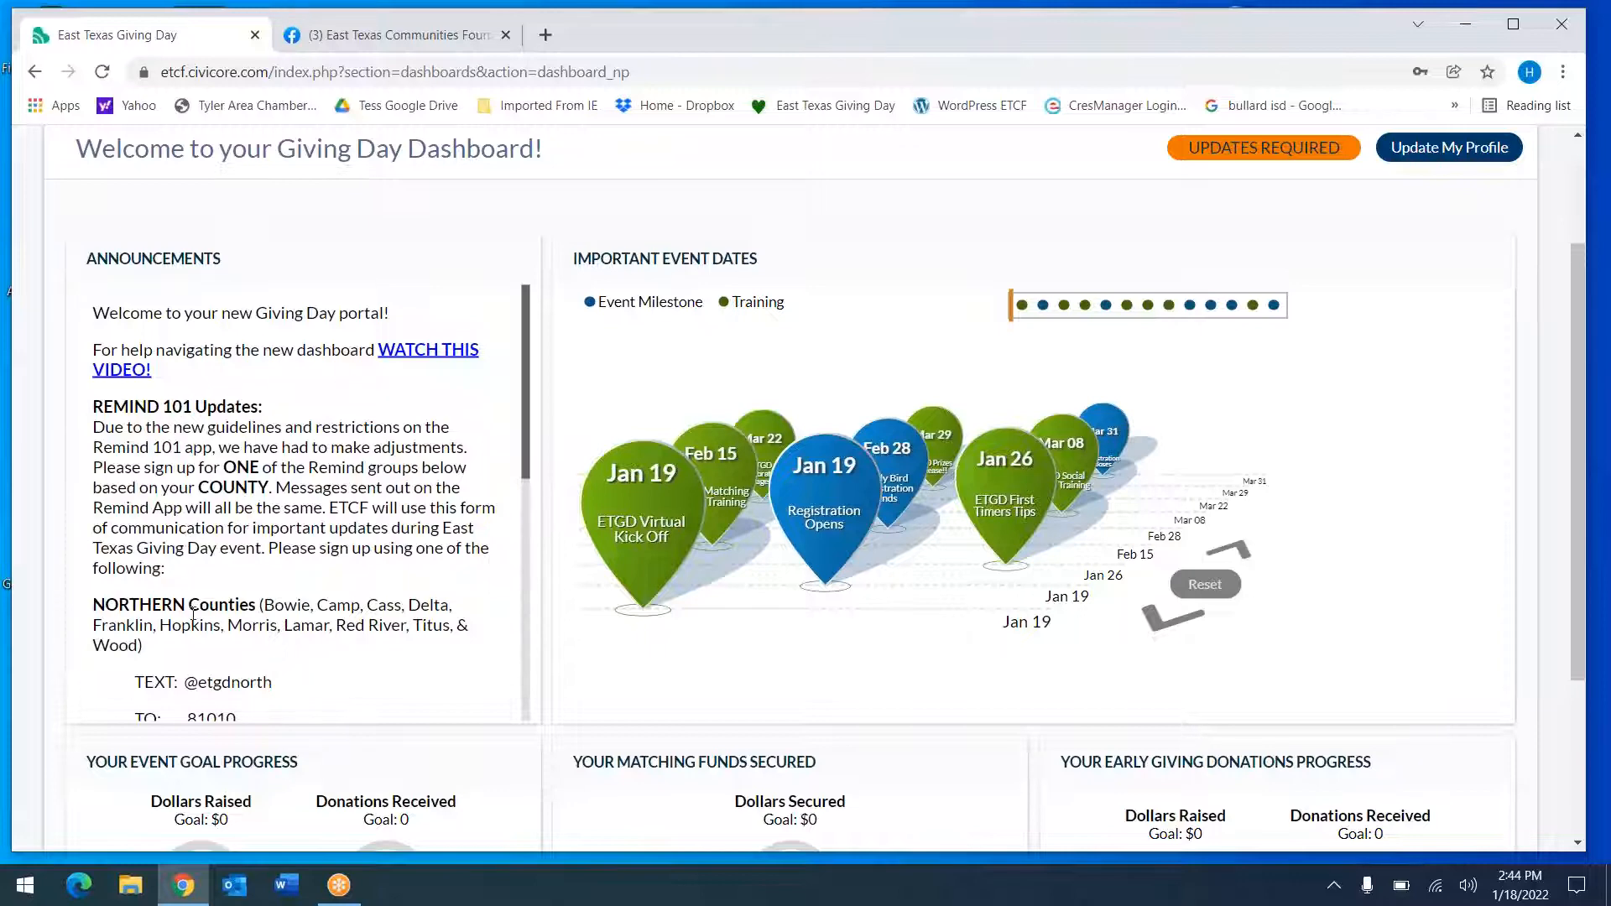
{"action": "scroll", "coordinate": [193, 615], "scroll_direction": "down", "scroll_amount": 3}
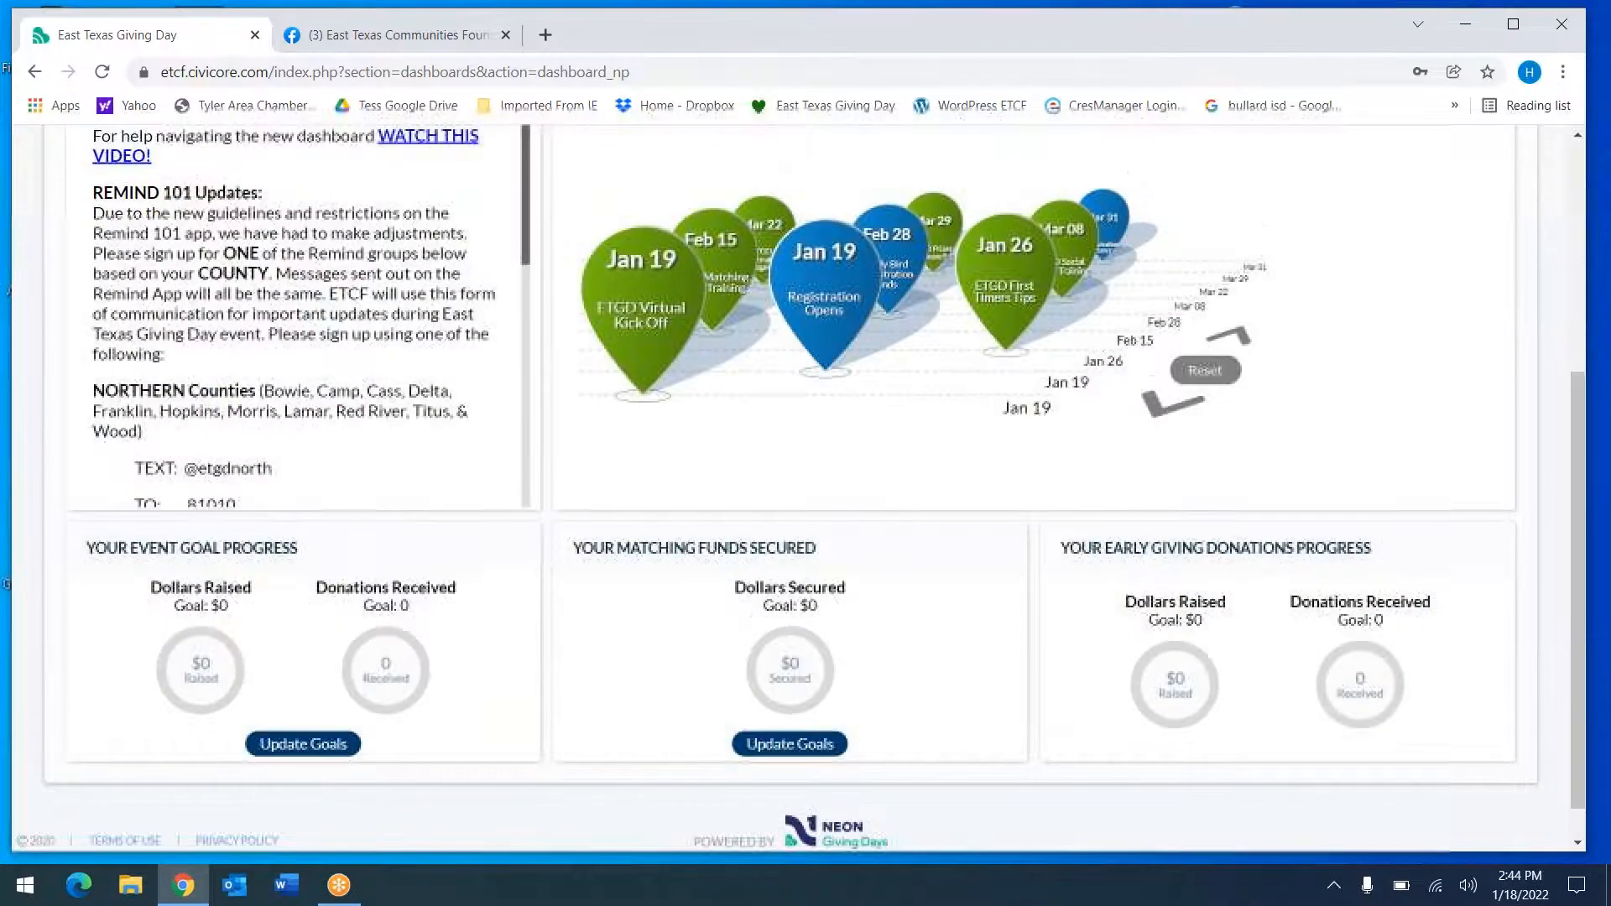
{"action": "scroll", "coordinate": [797, 486], "scroll_direction": "up", "scroll_amount": 5}
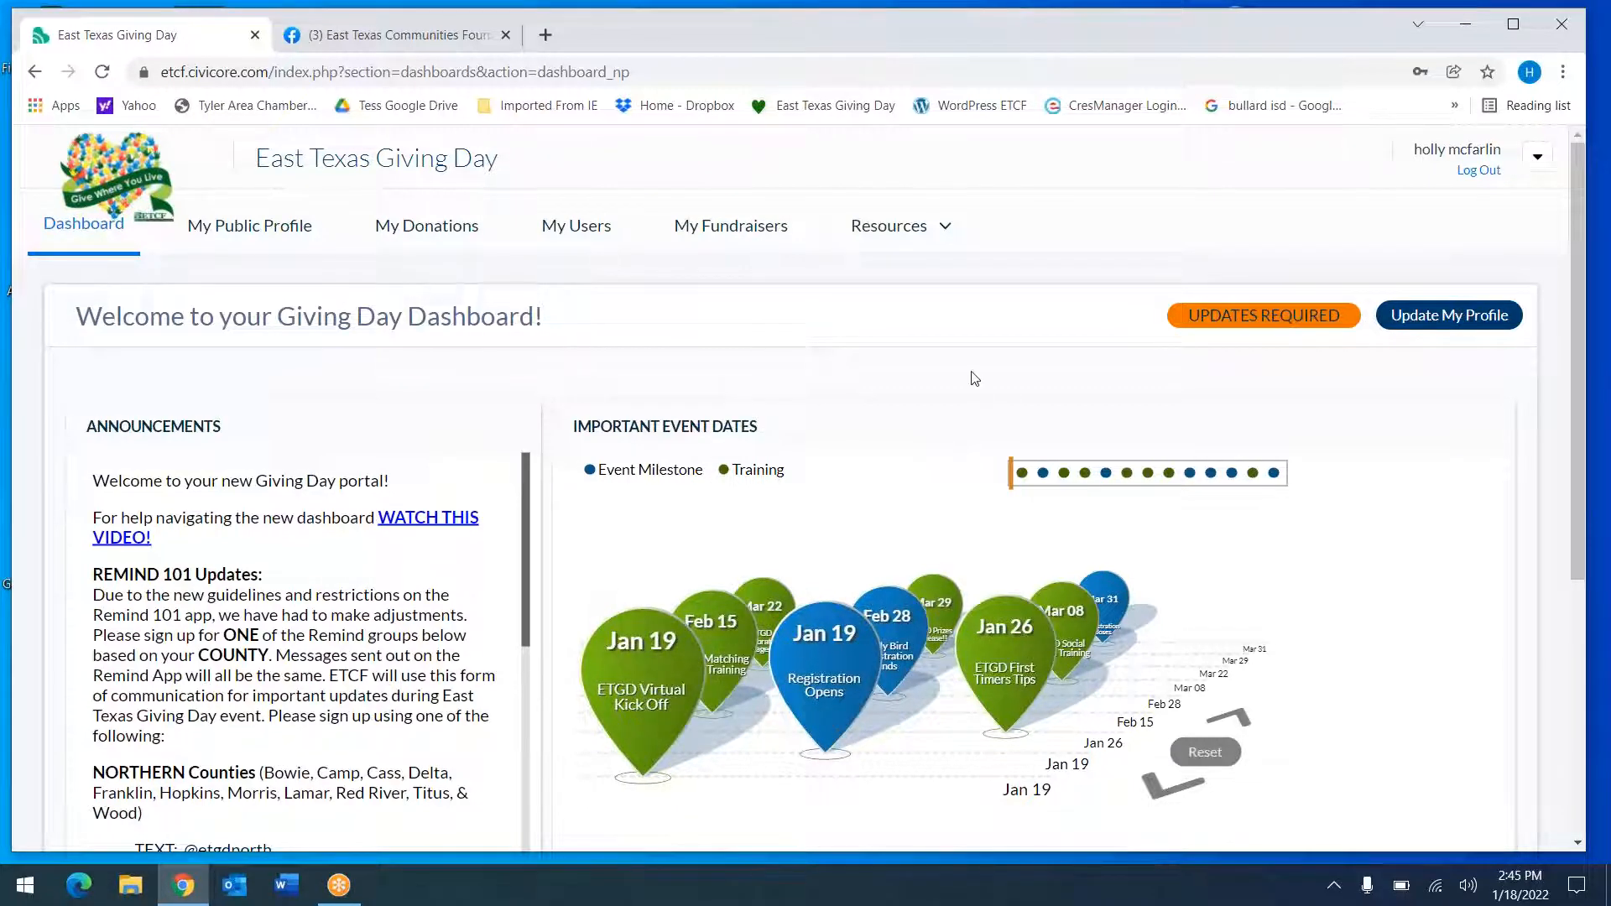
{"action": "scroll", "coordinate": [955, 367], "scroll_direction": "down", "scroll_amount": 5}
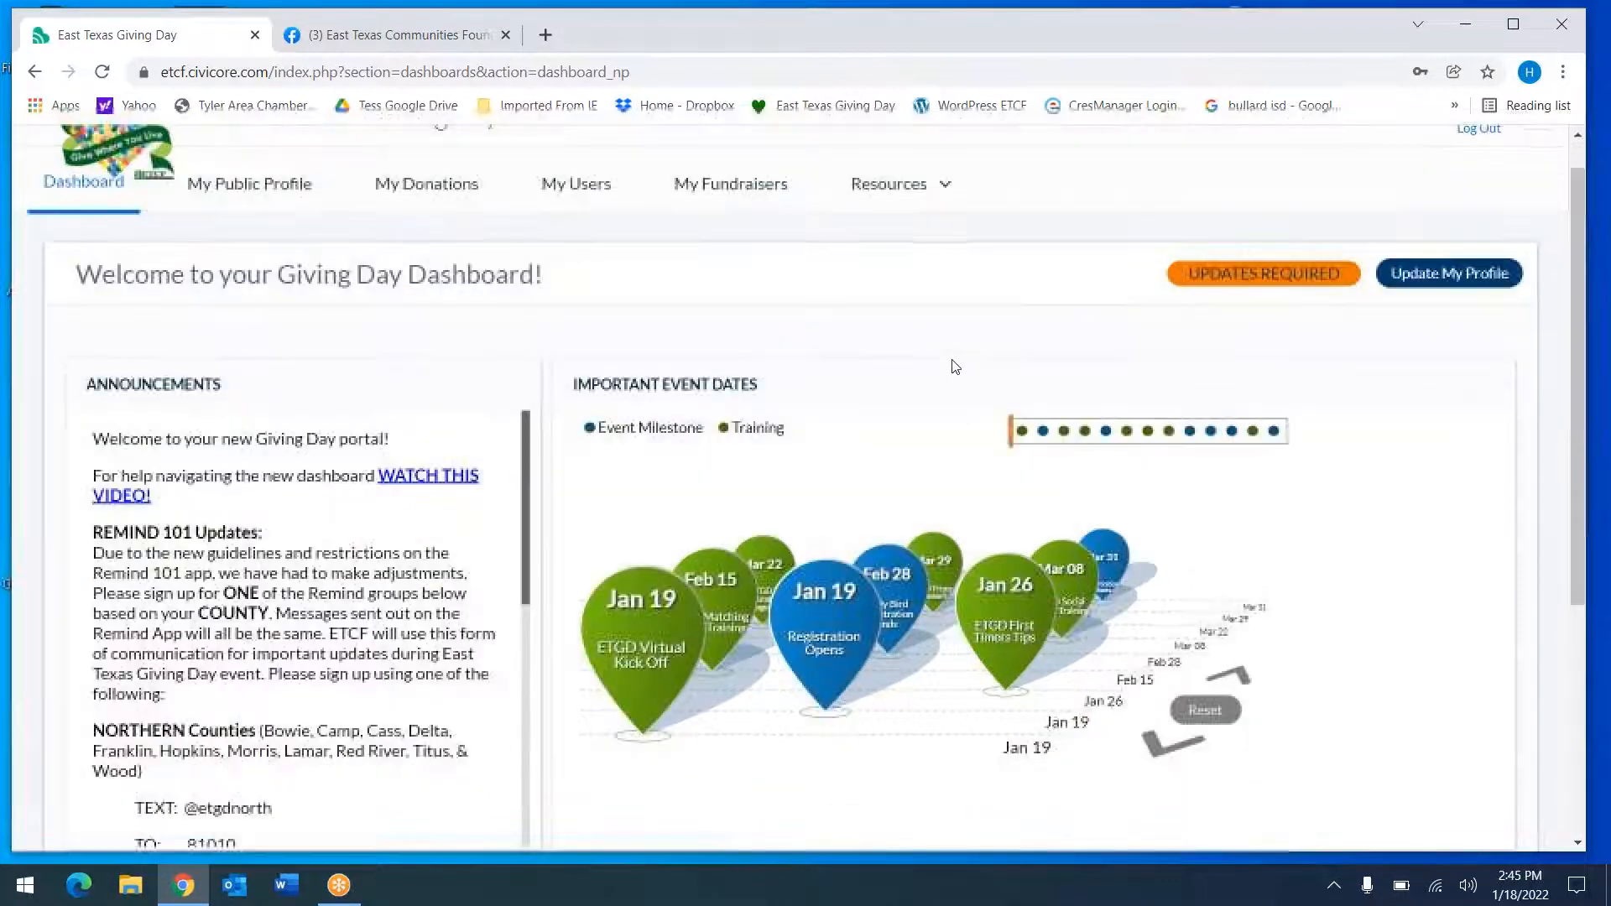
{"action": "scroll", "coordinate": [692, 468], "scroll_direction": "up", "scroll_amount": 5}
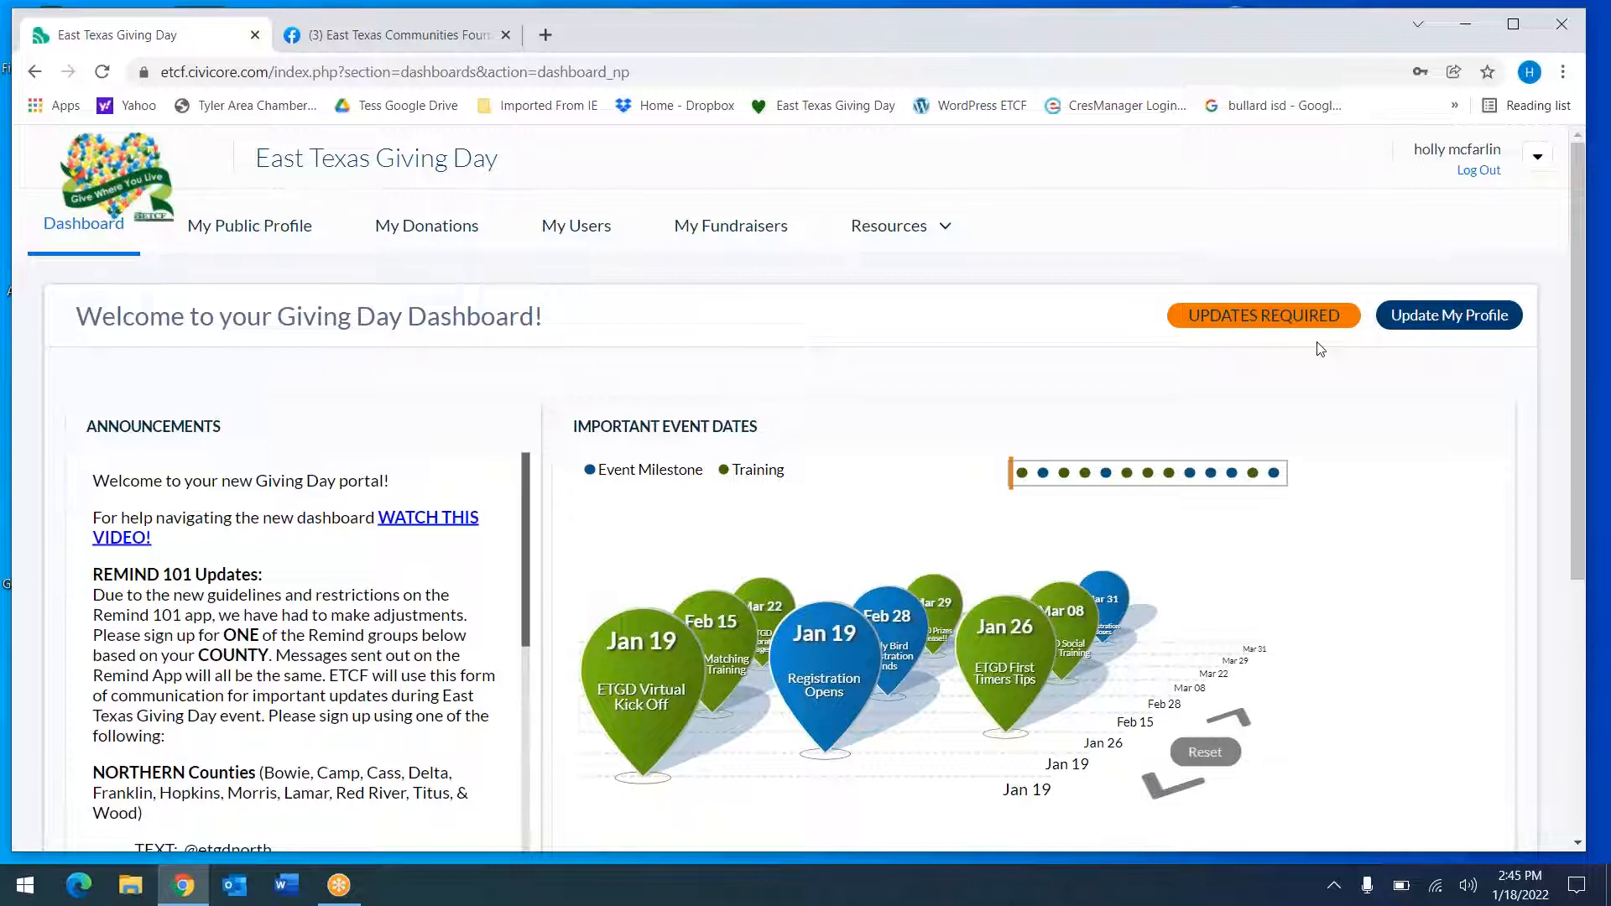
Open My Public Profile and start editing the Test HM organization profile
{"action": "left_click", "coordinate": [275, 232]}
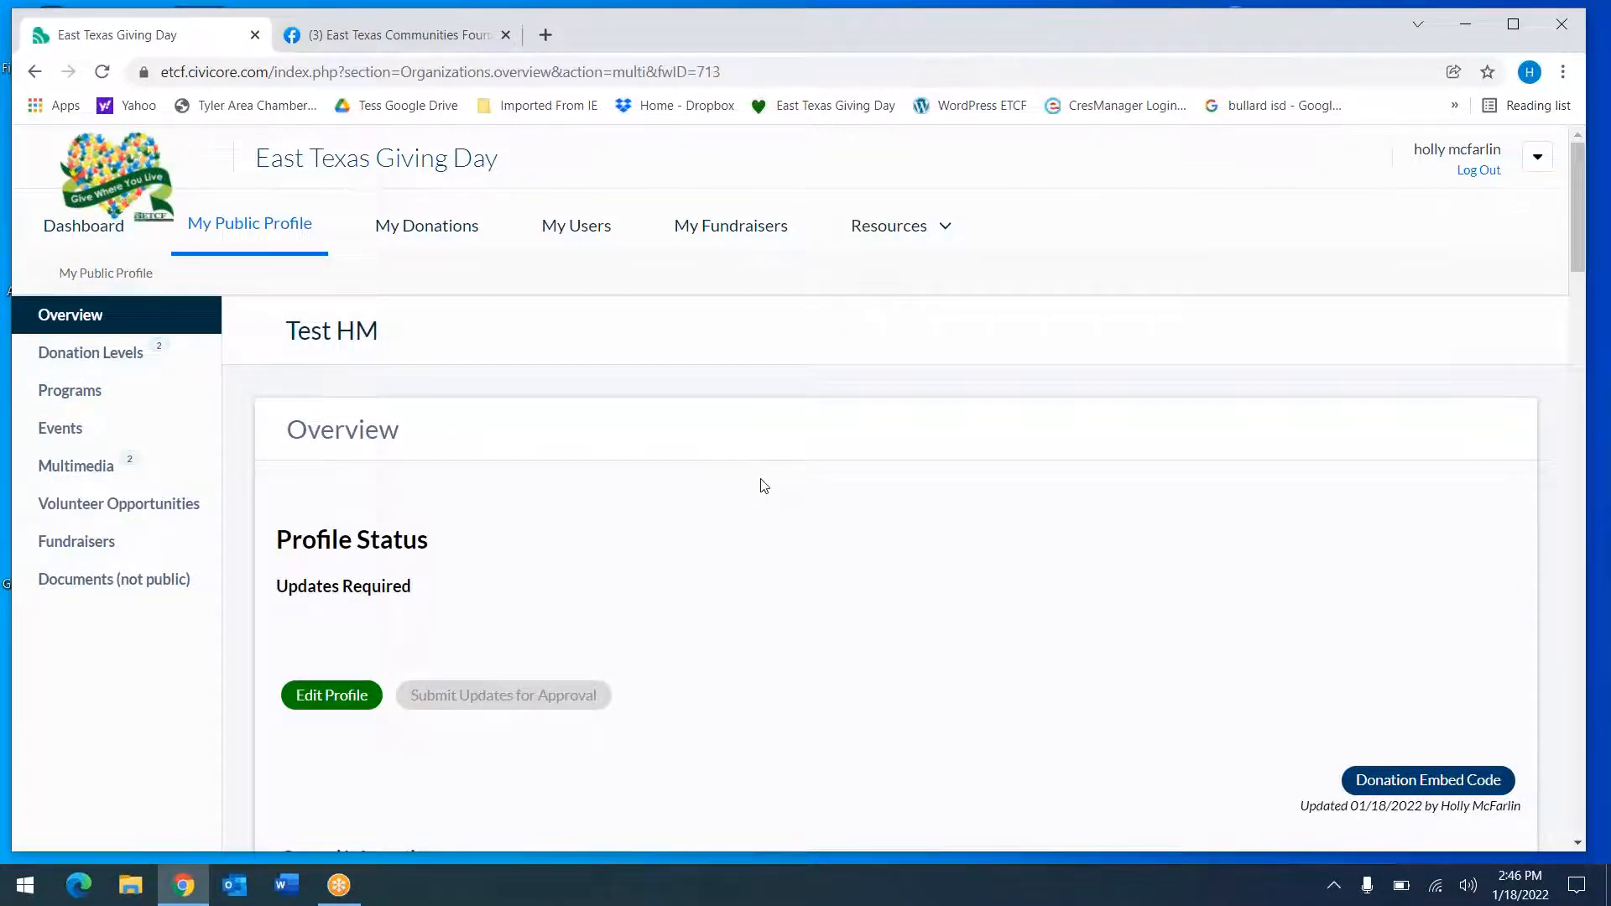
{"action": "scroll", "coordinate": [764, 486], "scroll_direction": "down", "scroll_amount": 1}
{"action": "left_click", "coordinate": [332, 571]}
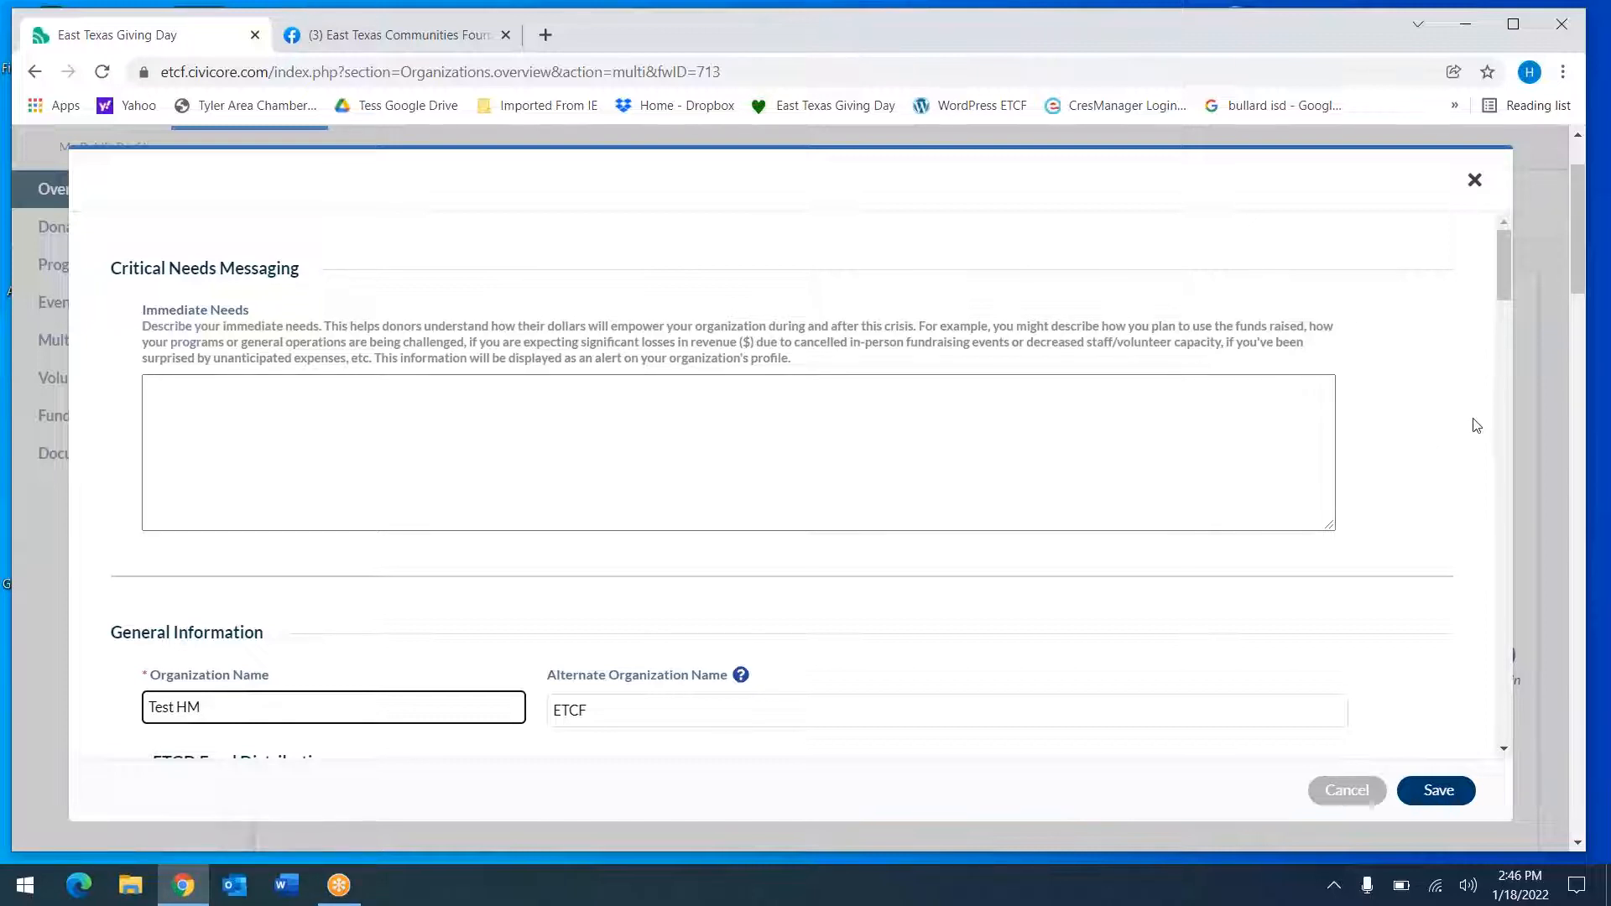
{"action": "left_click", "coordinate": [1058, 426]}
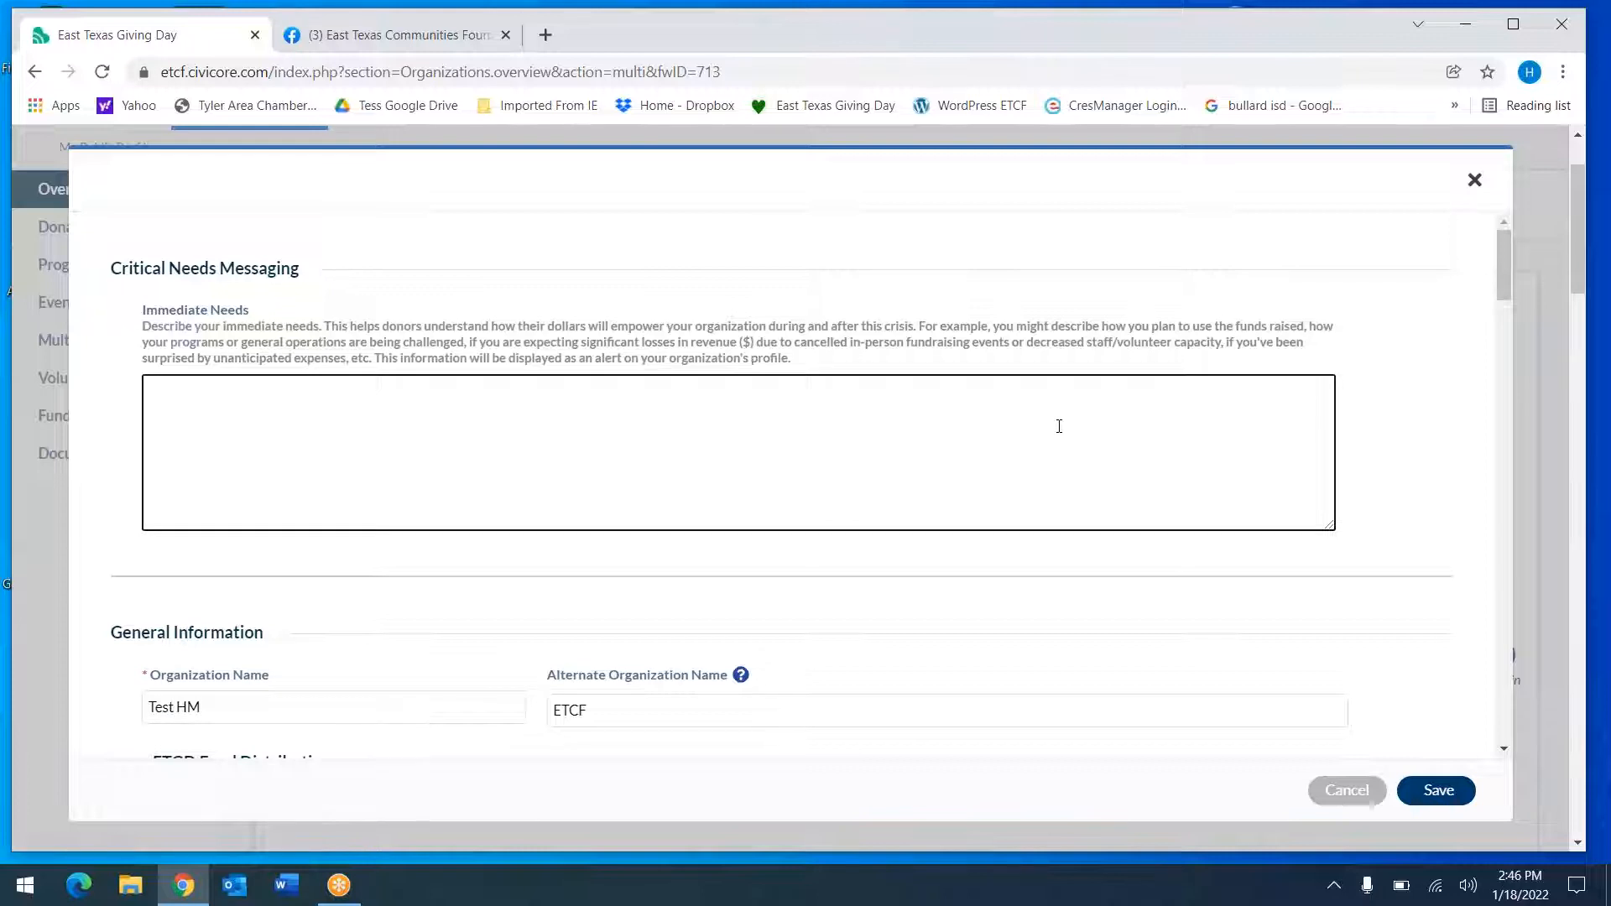
{"action": "left_click", "coordinate": [978, 605]}
{"action": "scroll", "coordinate": [979, 606], "scroll_direction": "down", "scroll_amount": 4}
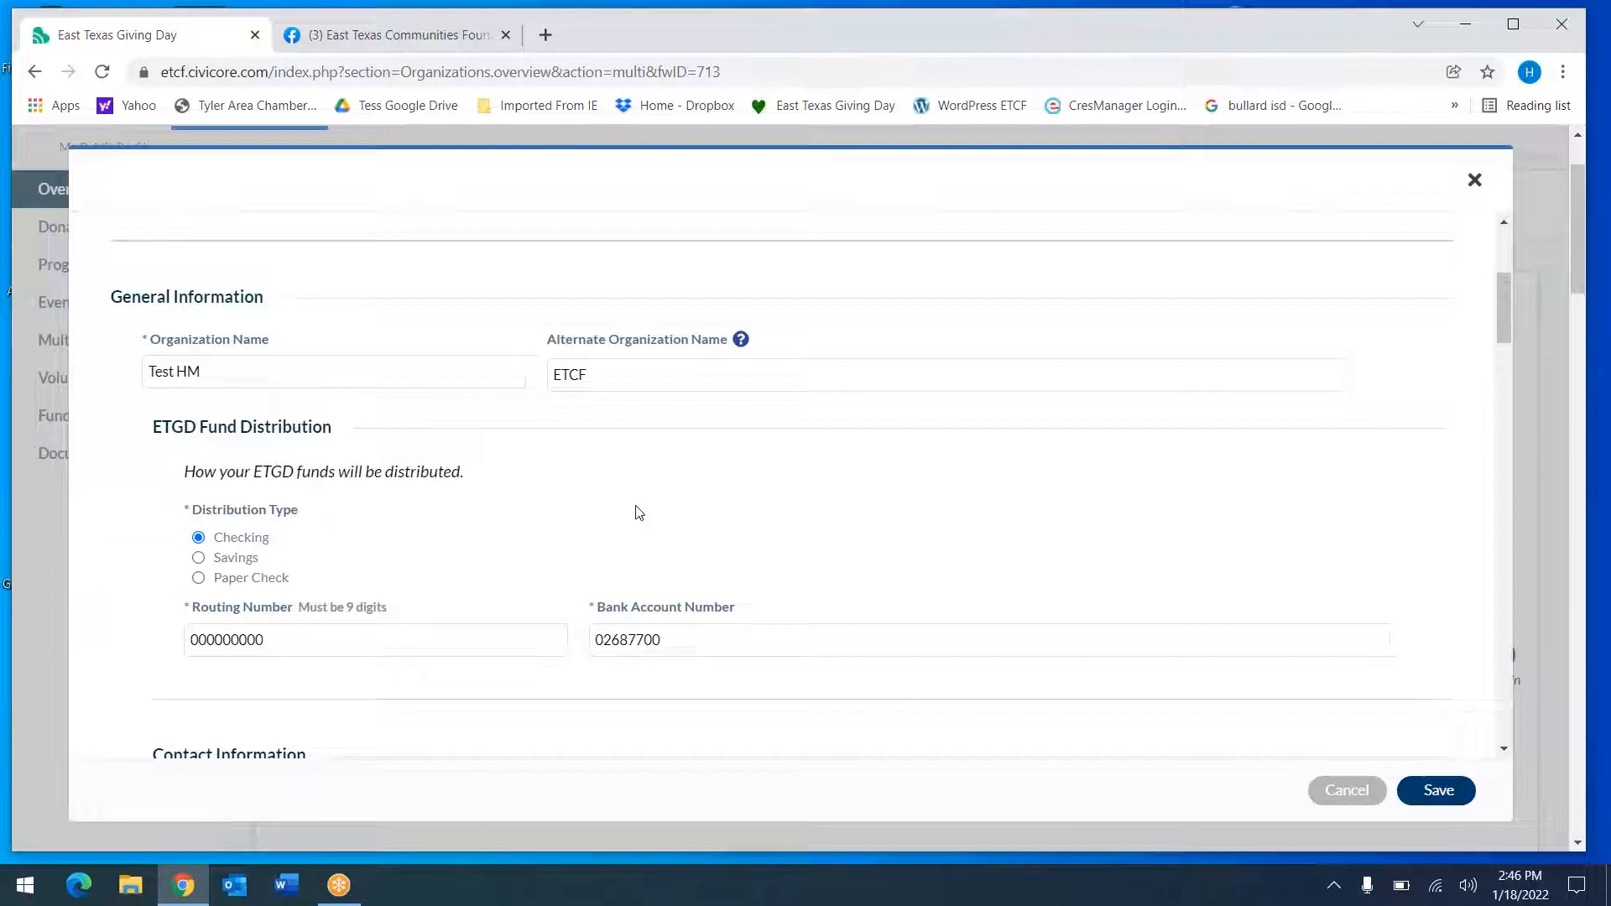
{"action": "double_click", "coordinate": [594, 378]}
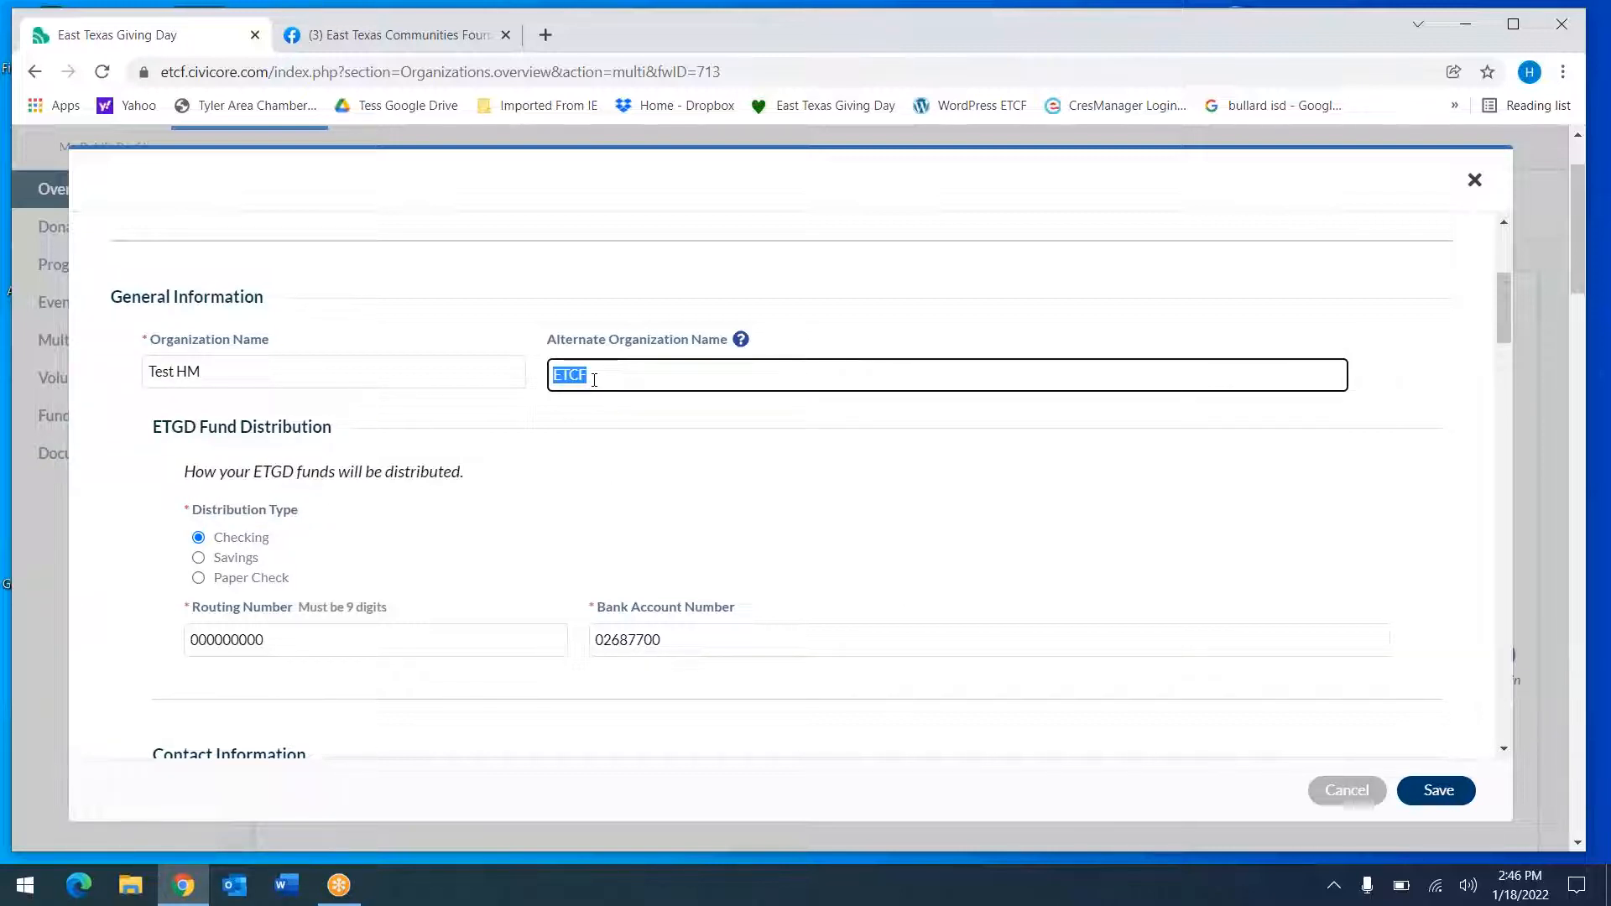
{"action": "type", "text": "E"}
{"action": "left_click", "coordinate": [701, 465]}
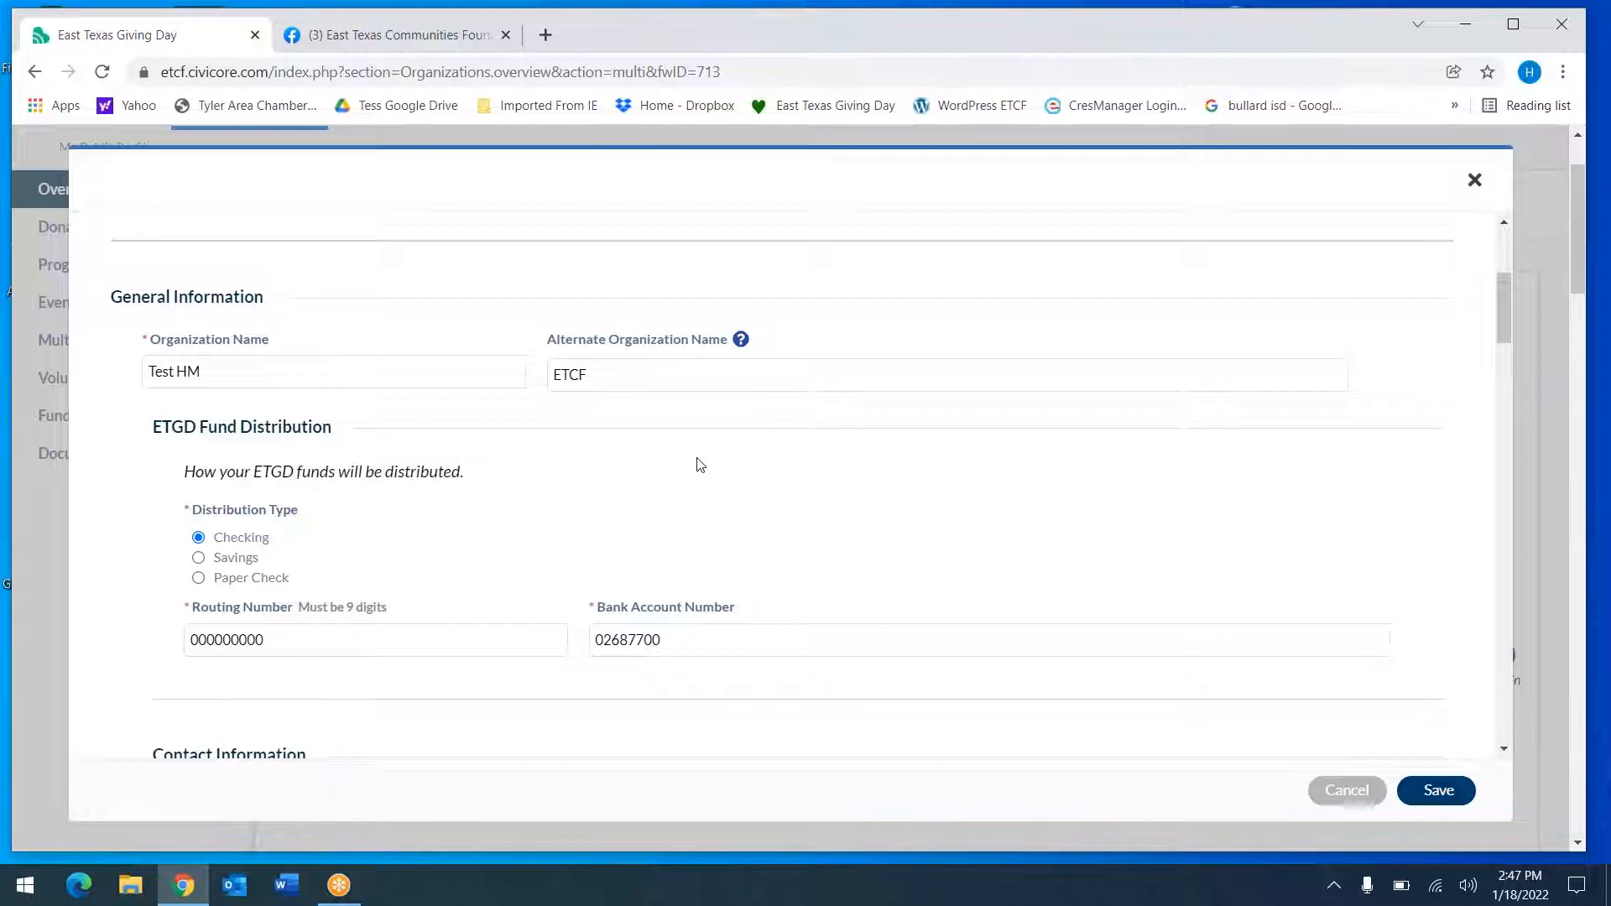
{"action": "scroll", "coordinate": [701, 465], "scroll_direction": "down", "scroll_amount": 3}
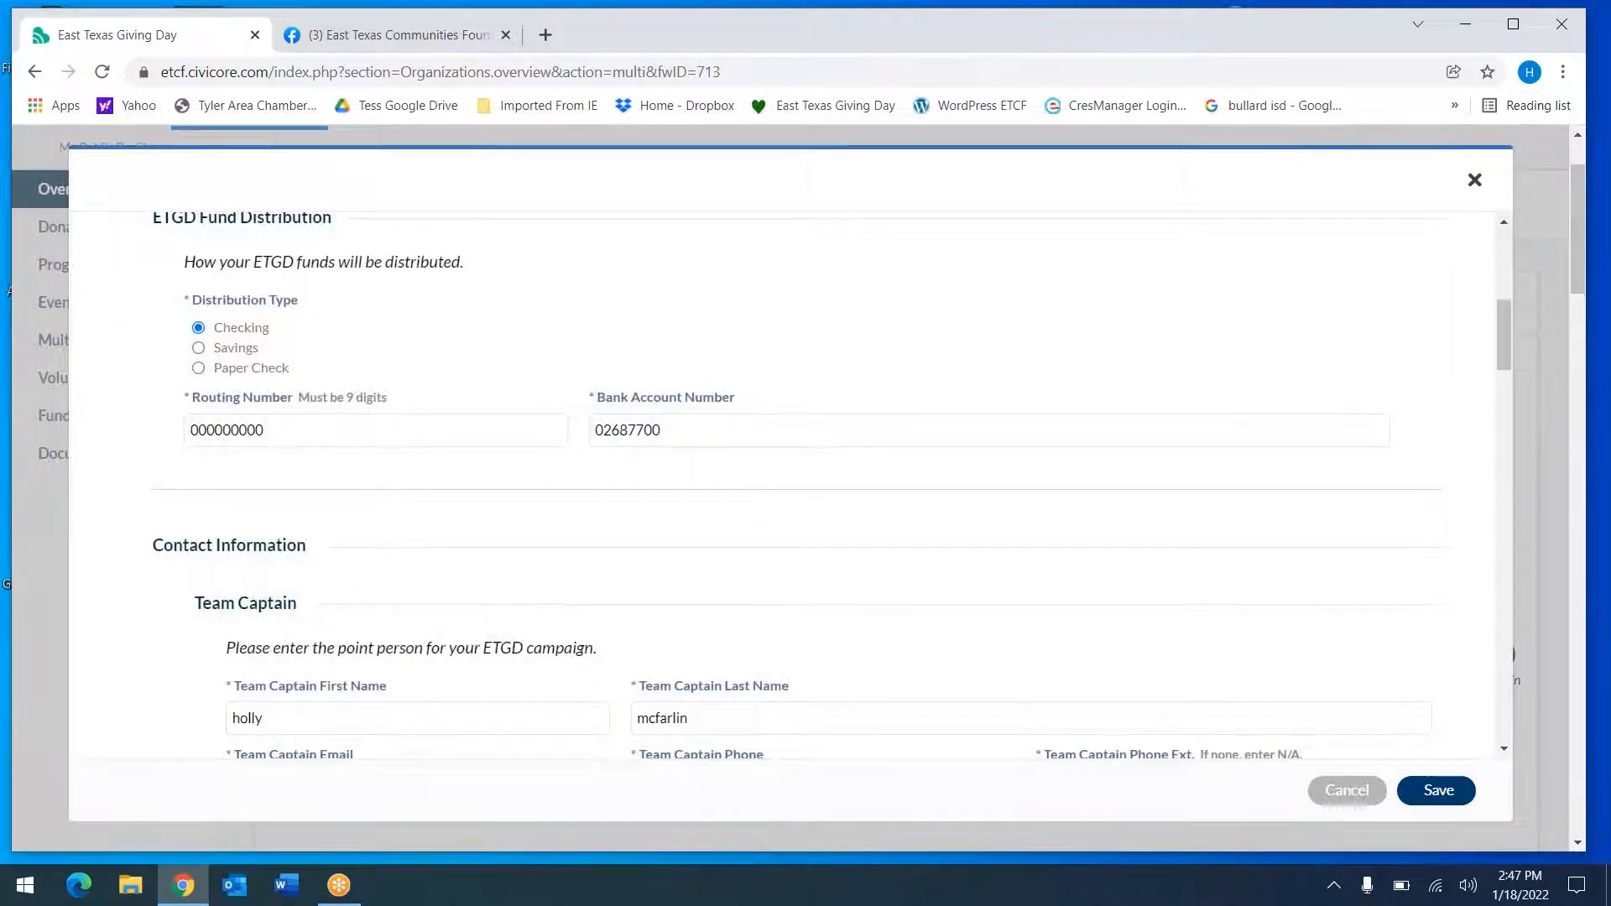
{"action": "scroll", "coordinate": [790, 485], "scroll_direction": "up", "scroll_amount": 1}
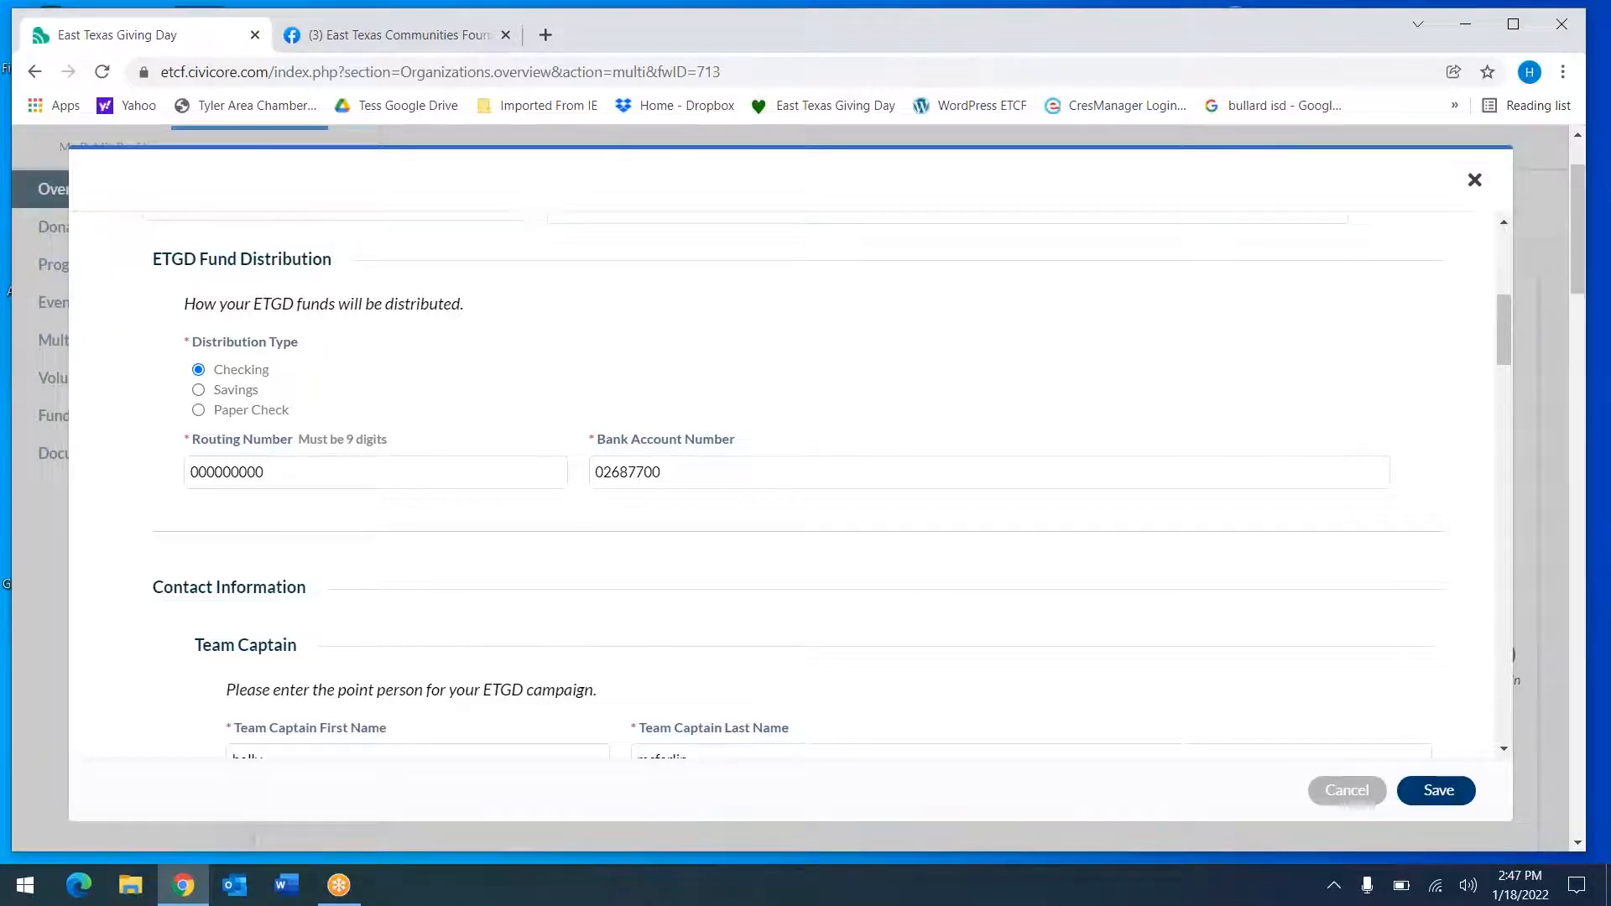
{"action": "scroll", "coordinate": [789, 487], "scroll_direction": "down", "scroll_amount": 4}
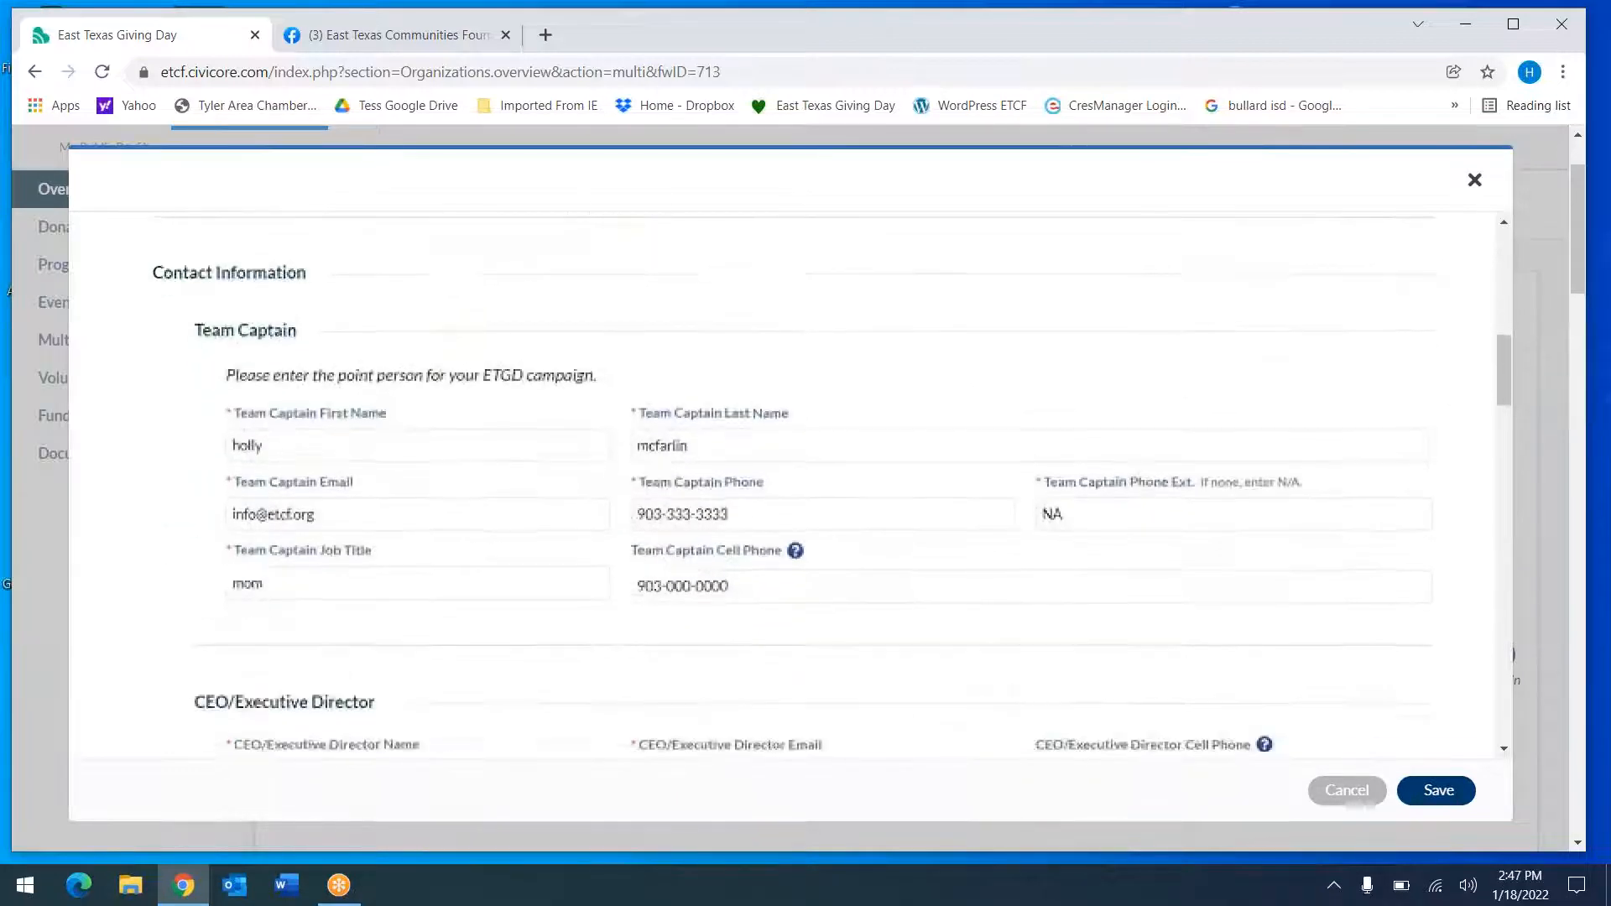
{"action": "scroll", "coordinate": [830, 487], "scroll_direction": "down", "scroll_amount": 1}
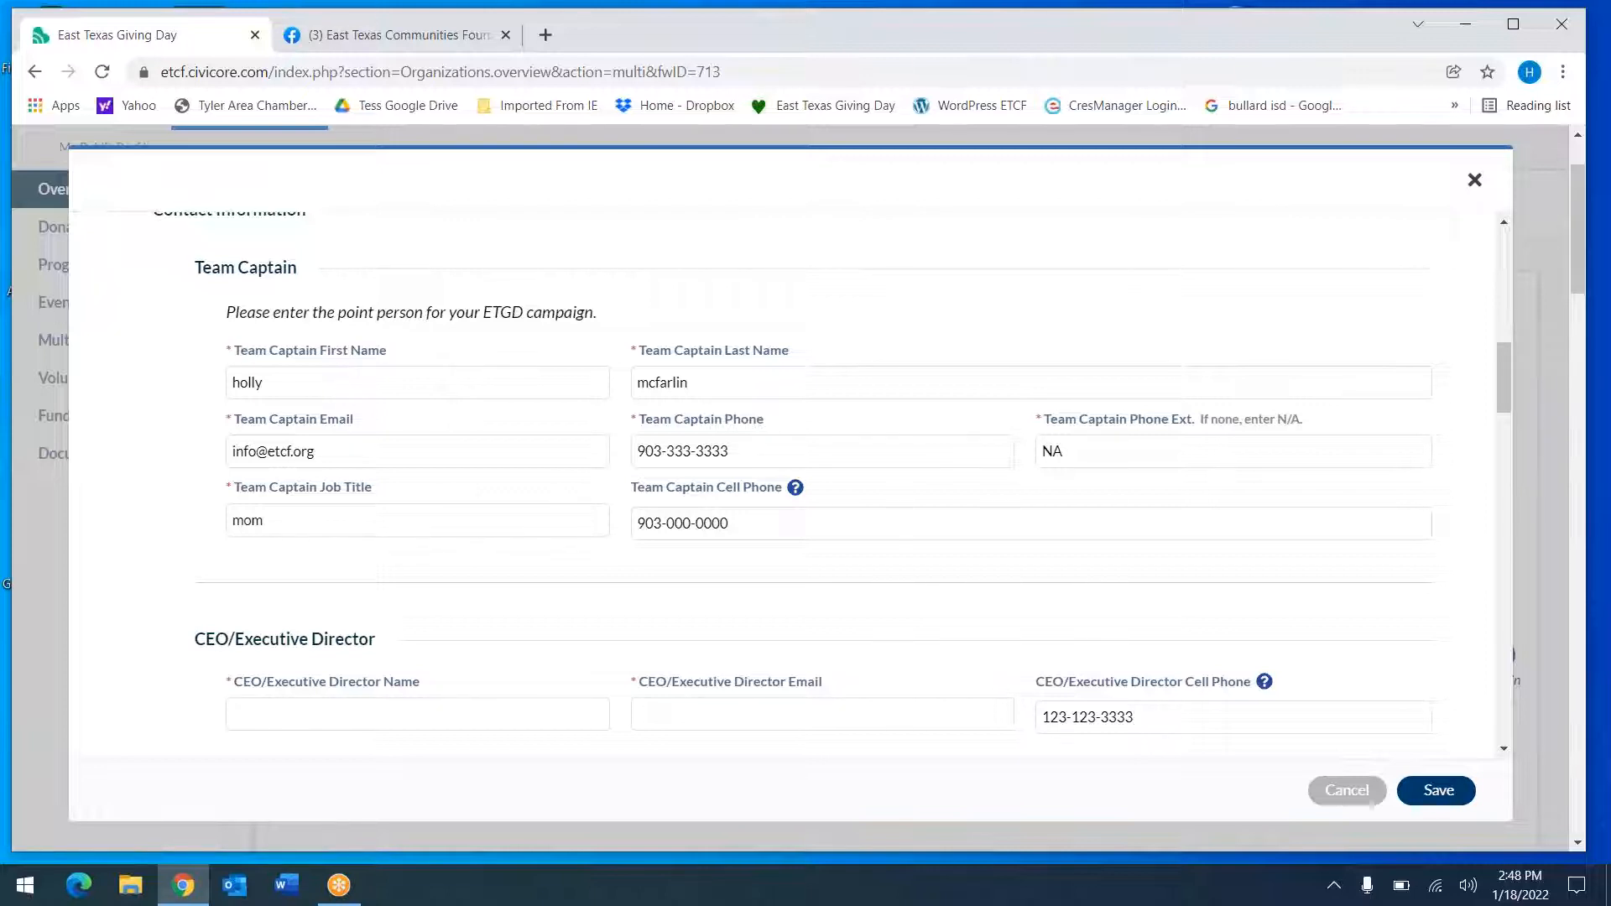
{"action": "scroll", "coordinate": [1370, 802], "scroll_direction": "down", "scroll_amount": 2}
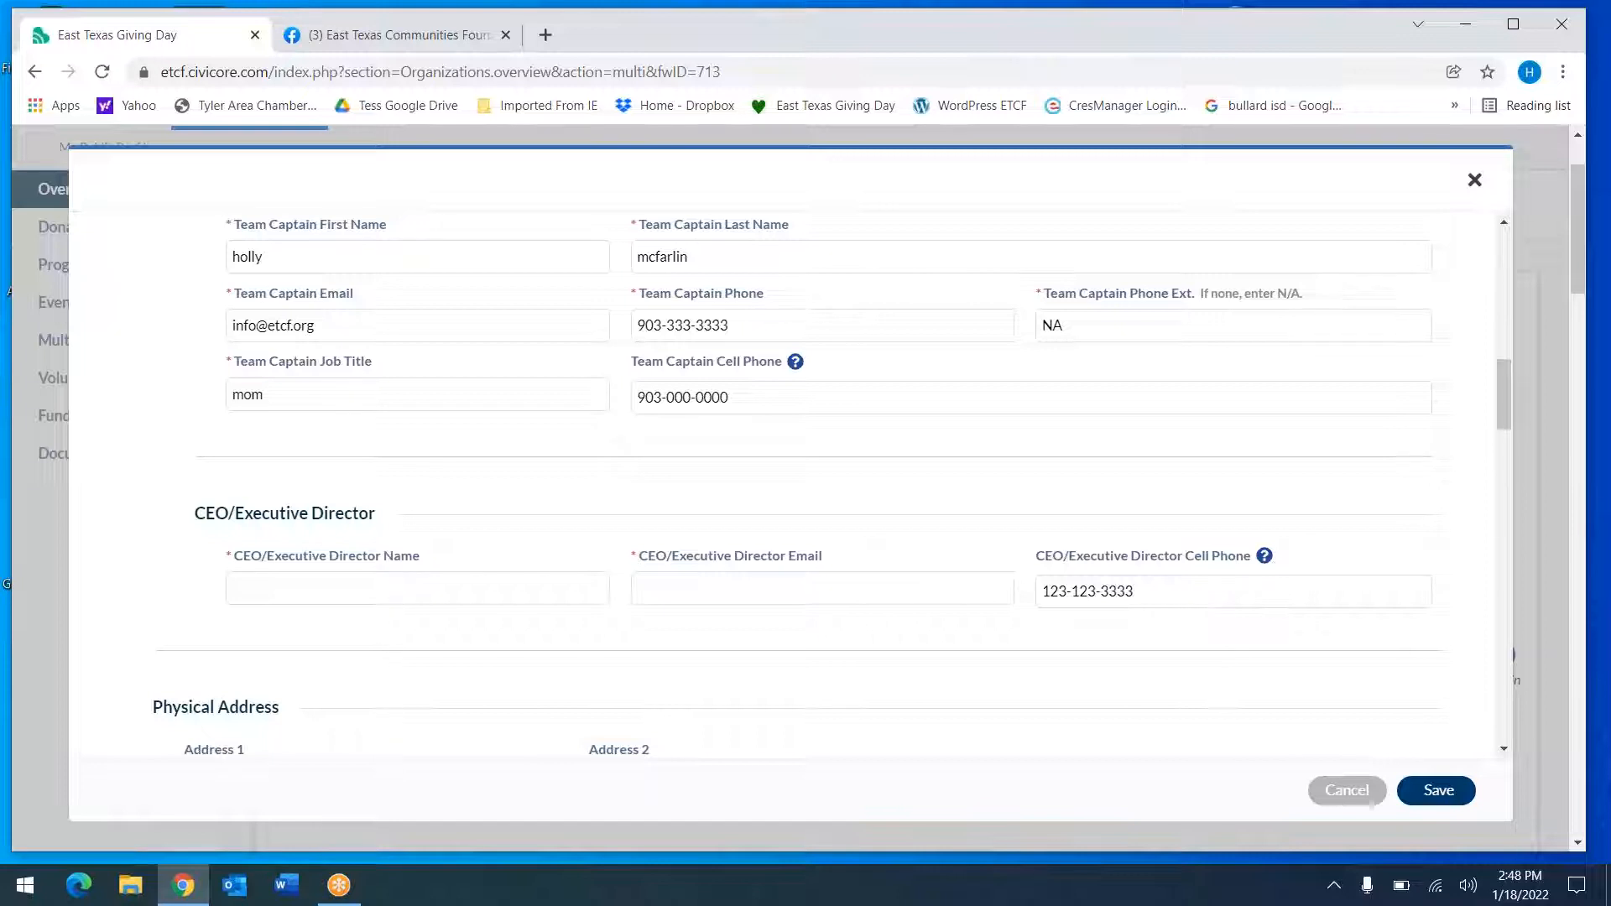
{"action": "scroll", "coordinate": [1372, 801], "scroll_direction": "down", "scroll_amount": 3}
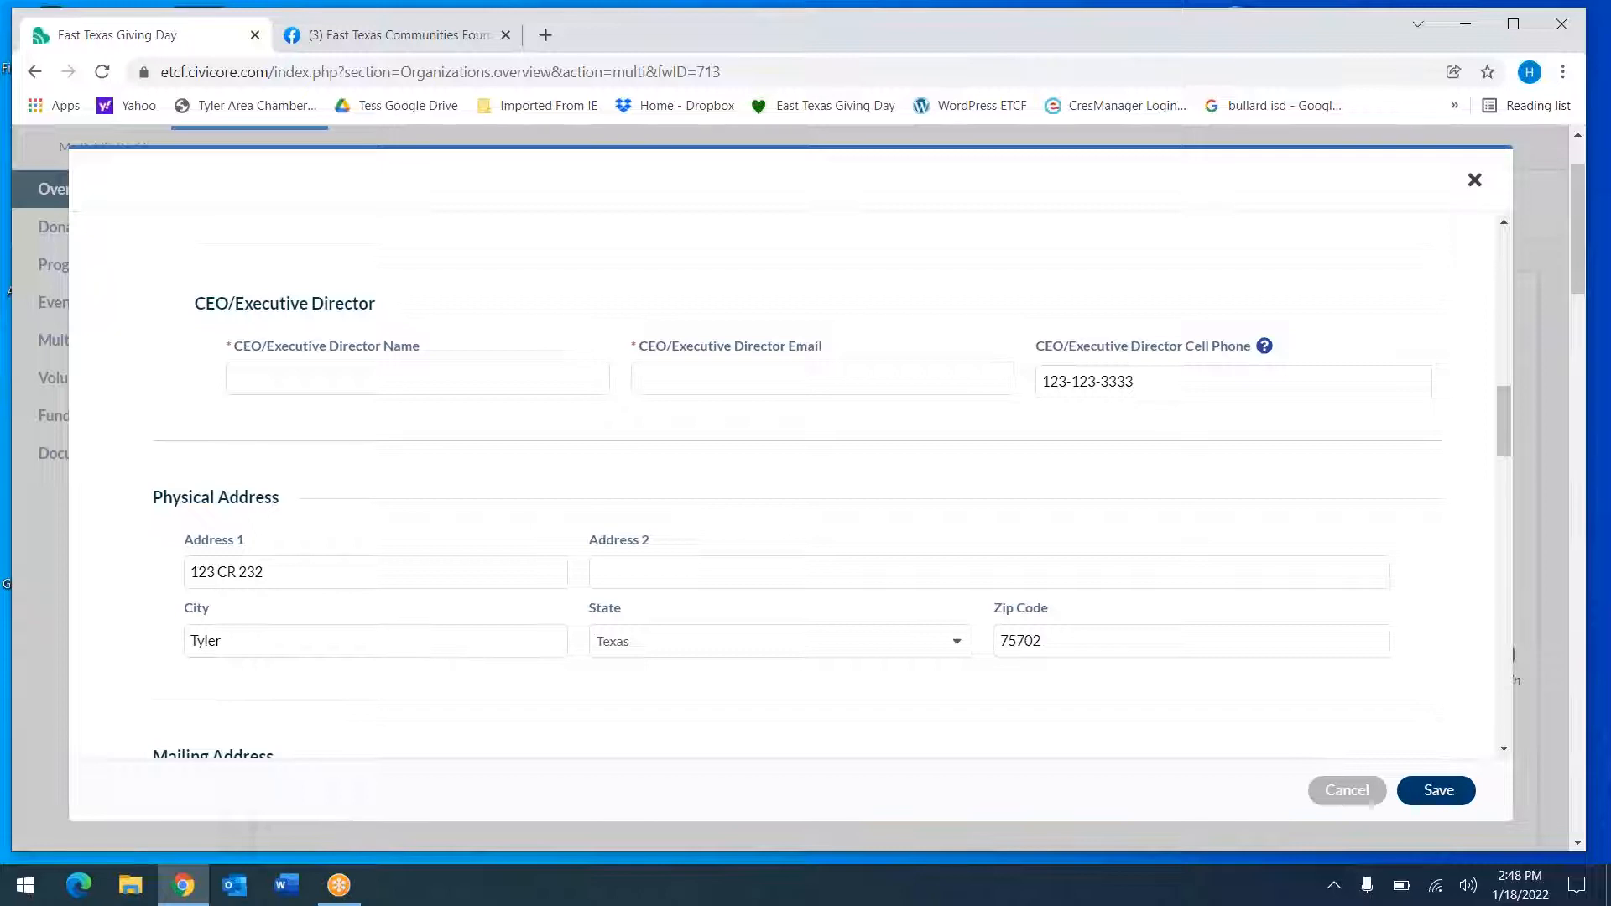
{"action": "scroll", "coordinate": [1371, 802], "scroll_direction": "down", "scroll_amount": 3}
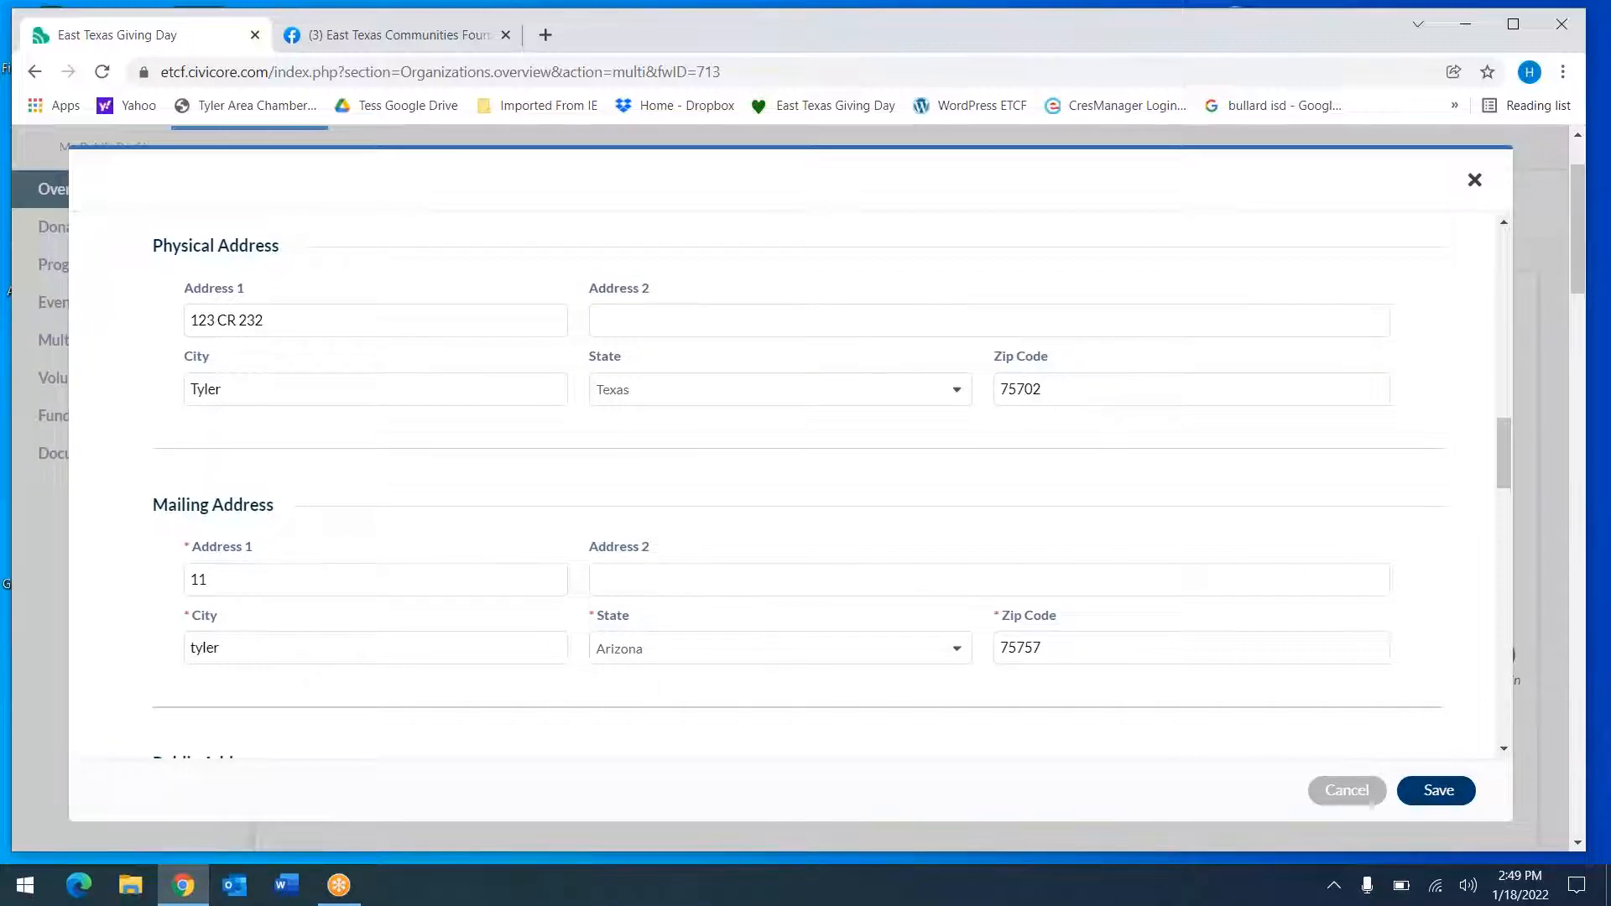
{"action": "scroll", "coordinate": [1353, 804], "scroll_direction": "down", "scroll_amount": 3}
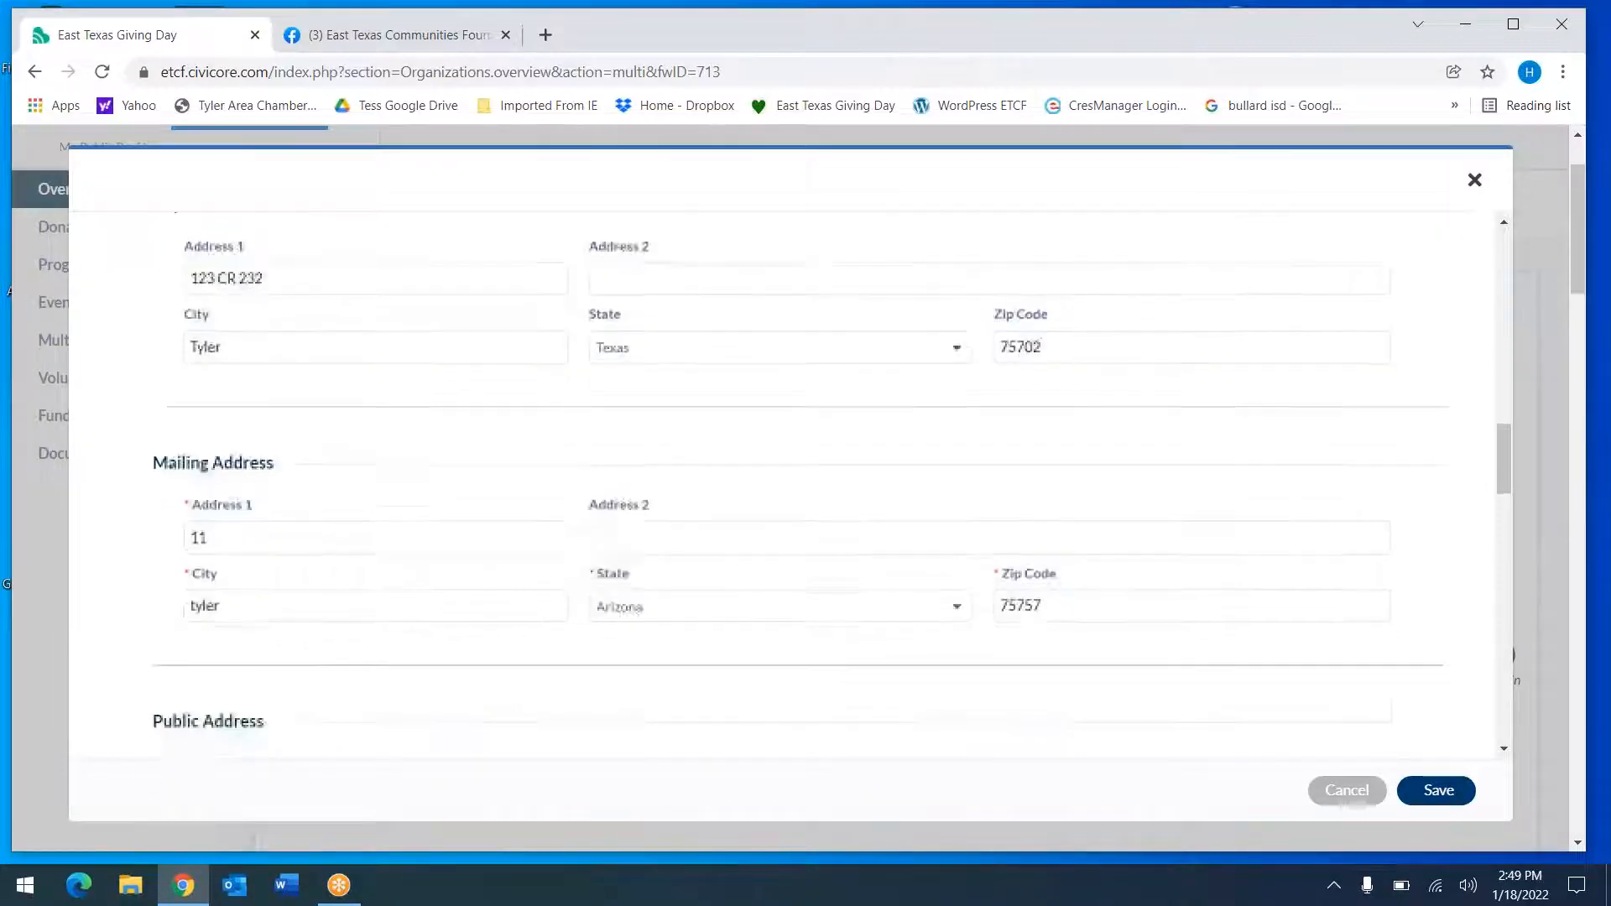
{"action": "scroll", "coordinate": [1349, 803], "scroll_direction": "down", "scroll_amount": 1}
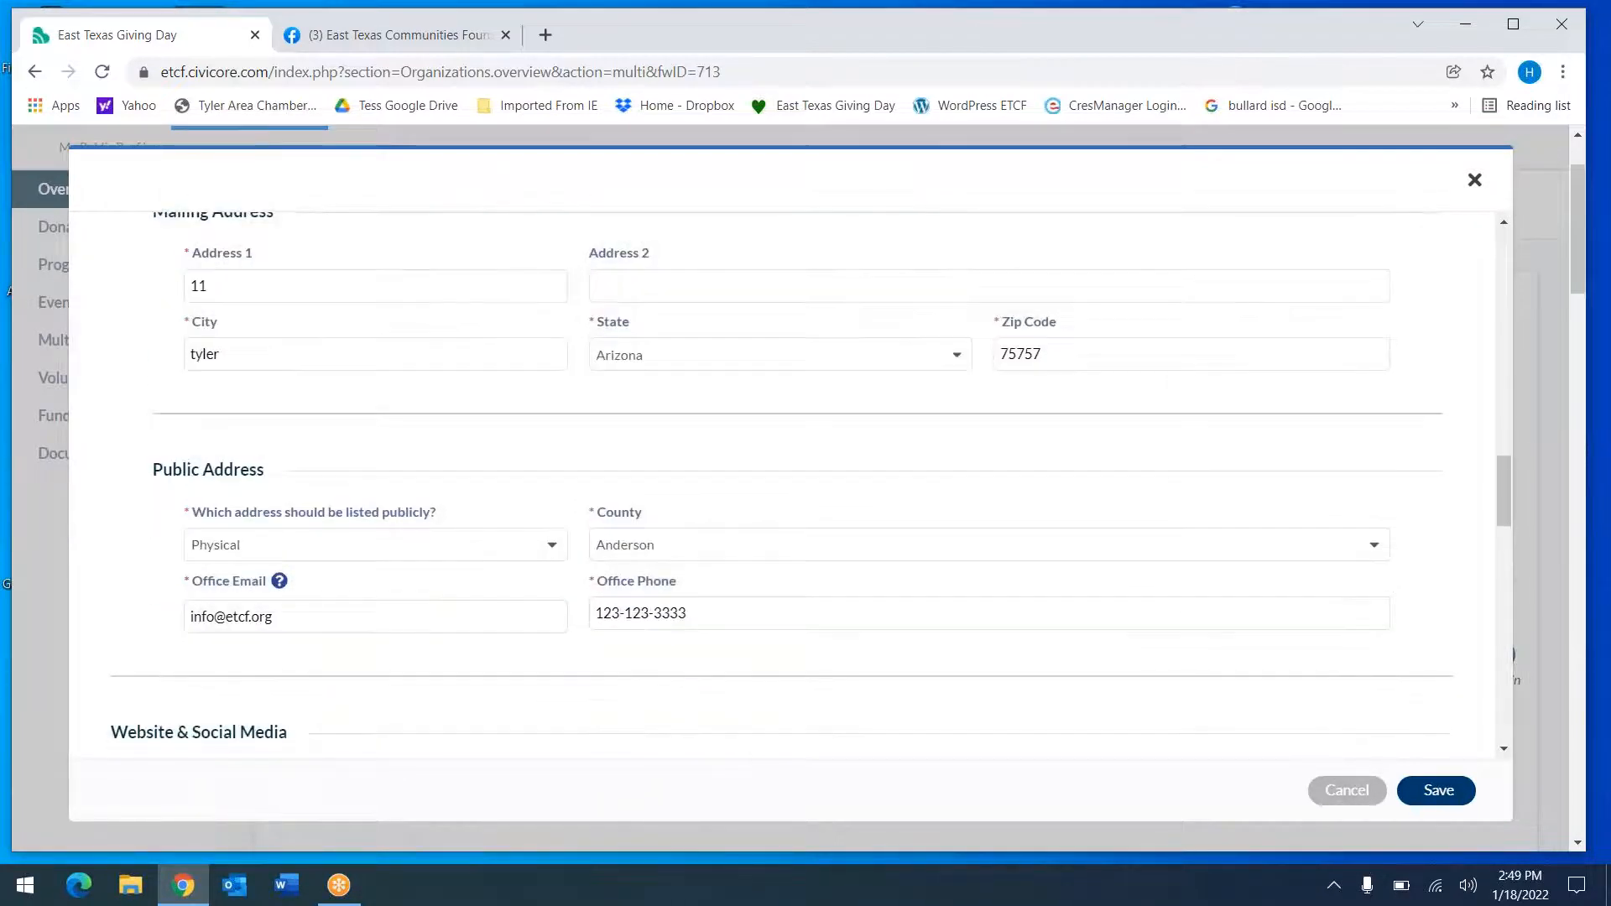
{"action": "scroll", "coordinate": [1354, 804], "scroll_direction": "up", "scroll_amount": 1}
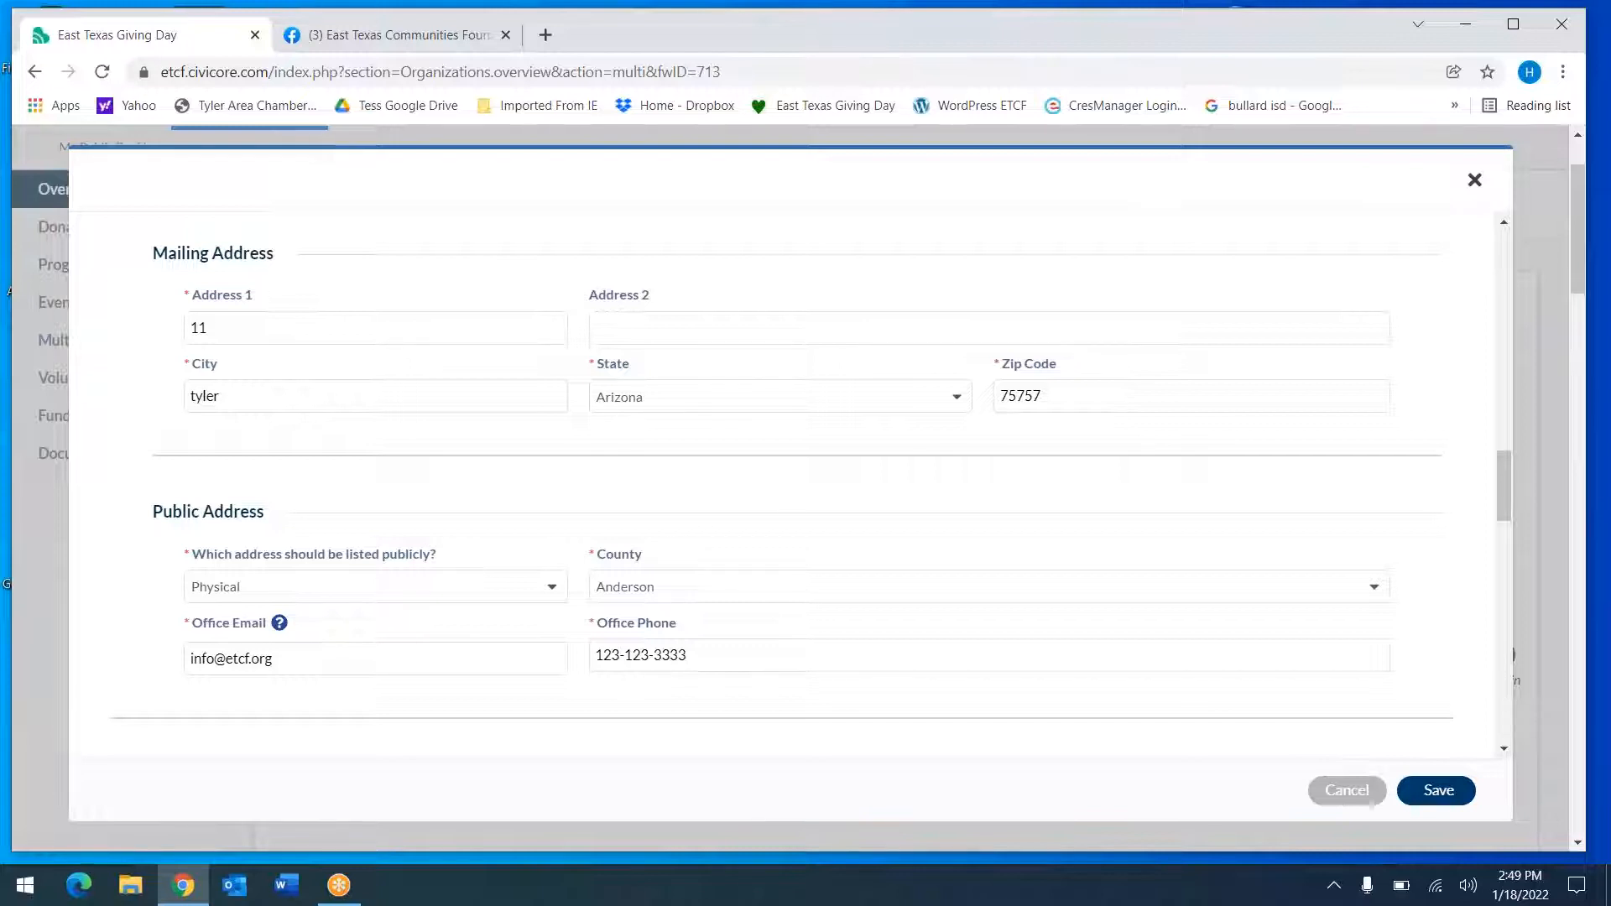
{"action": "scroll", "coordinate": [1349, 804], "scroll_direction": "down", "scroll_amount": 4}
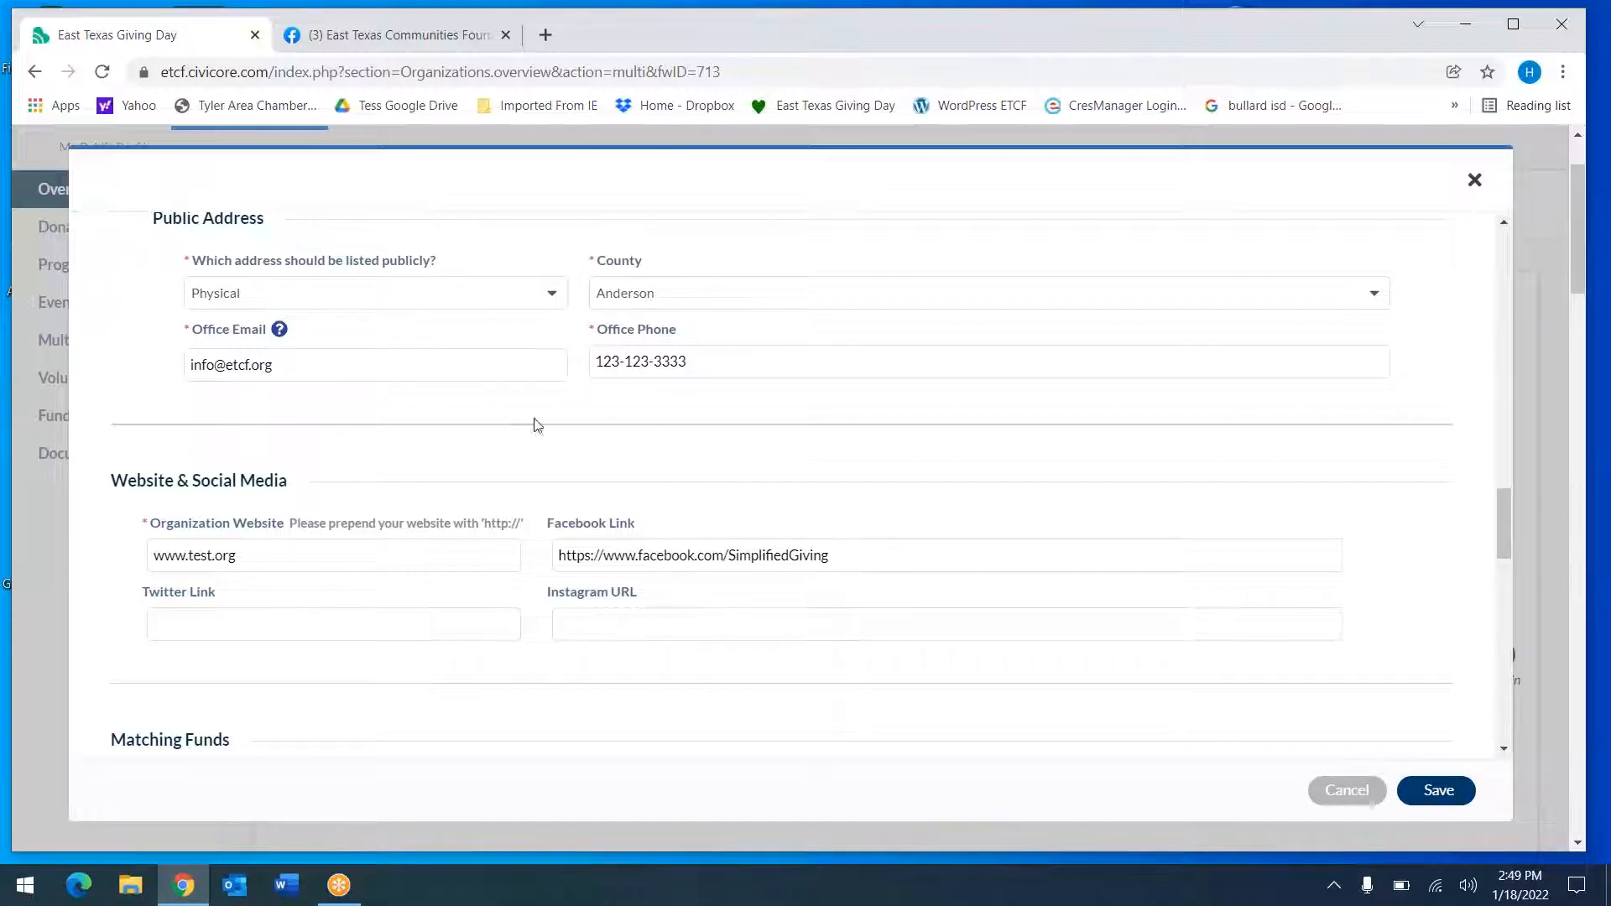
{"action": "left_click", "coordinate": [533, 293]}
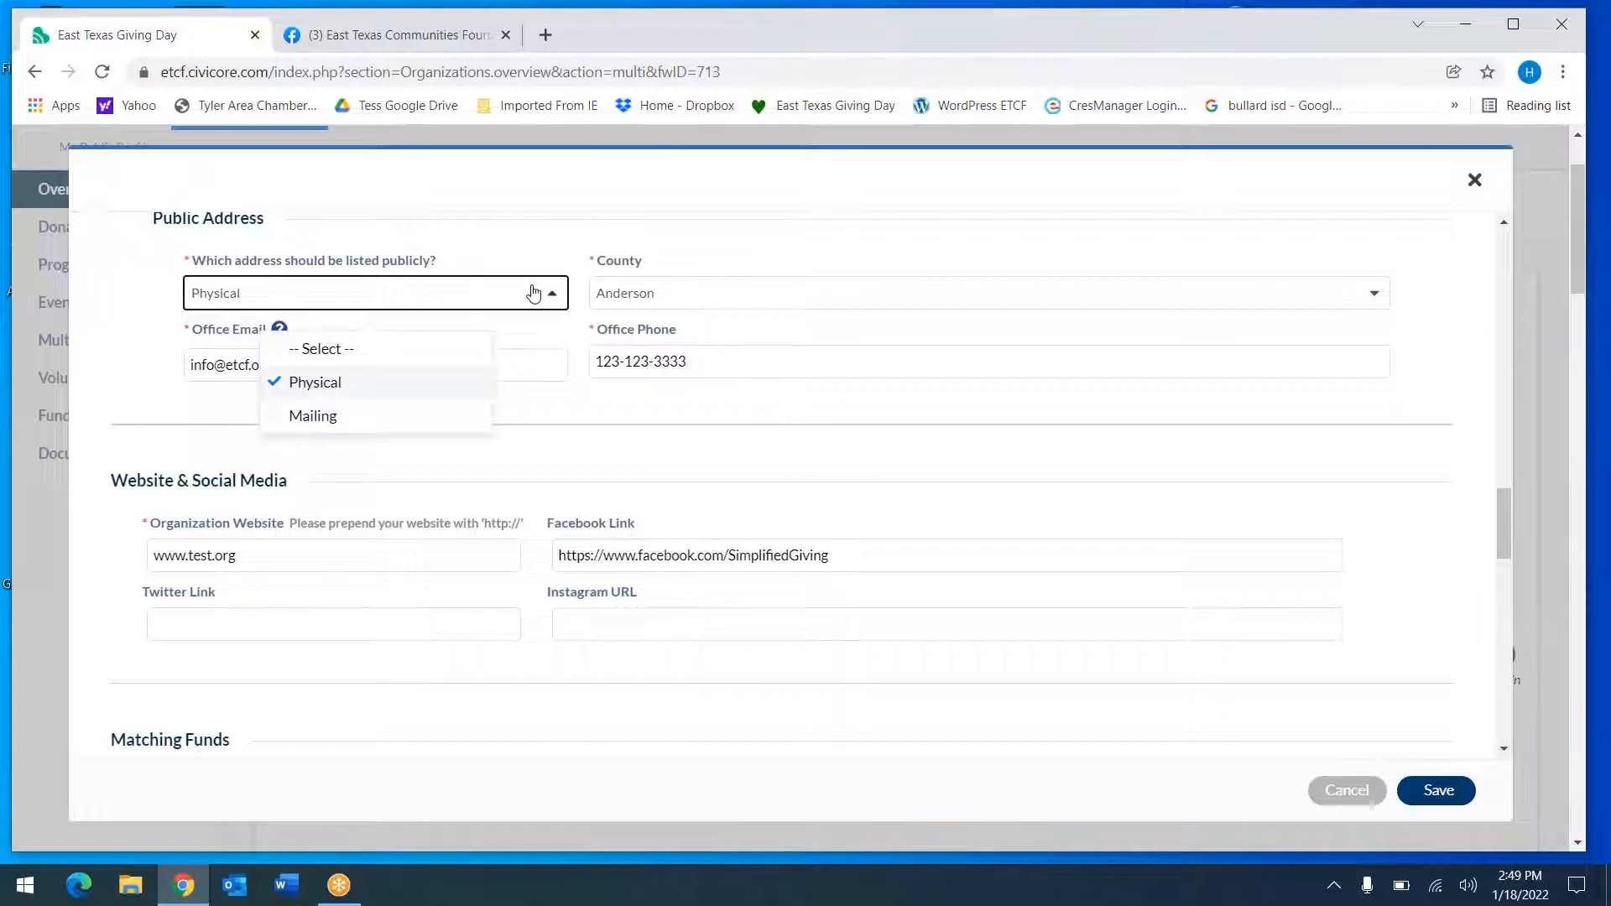
{"action": "left_click", "coordinate": [554, 241]}
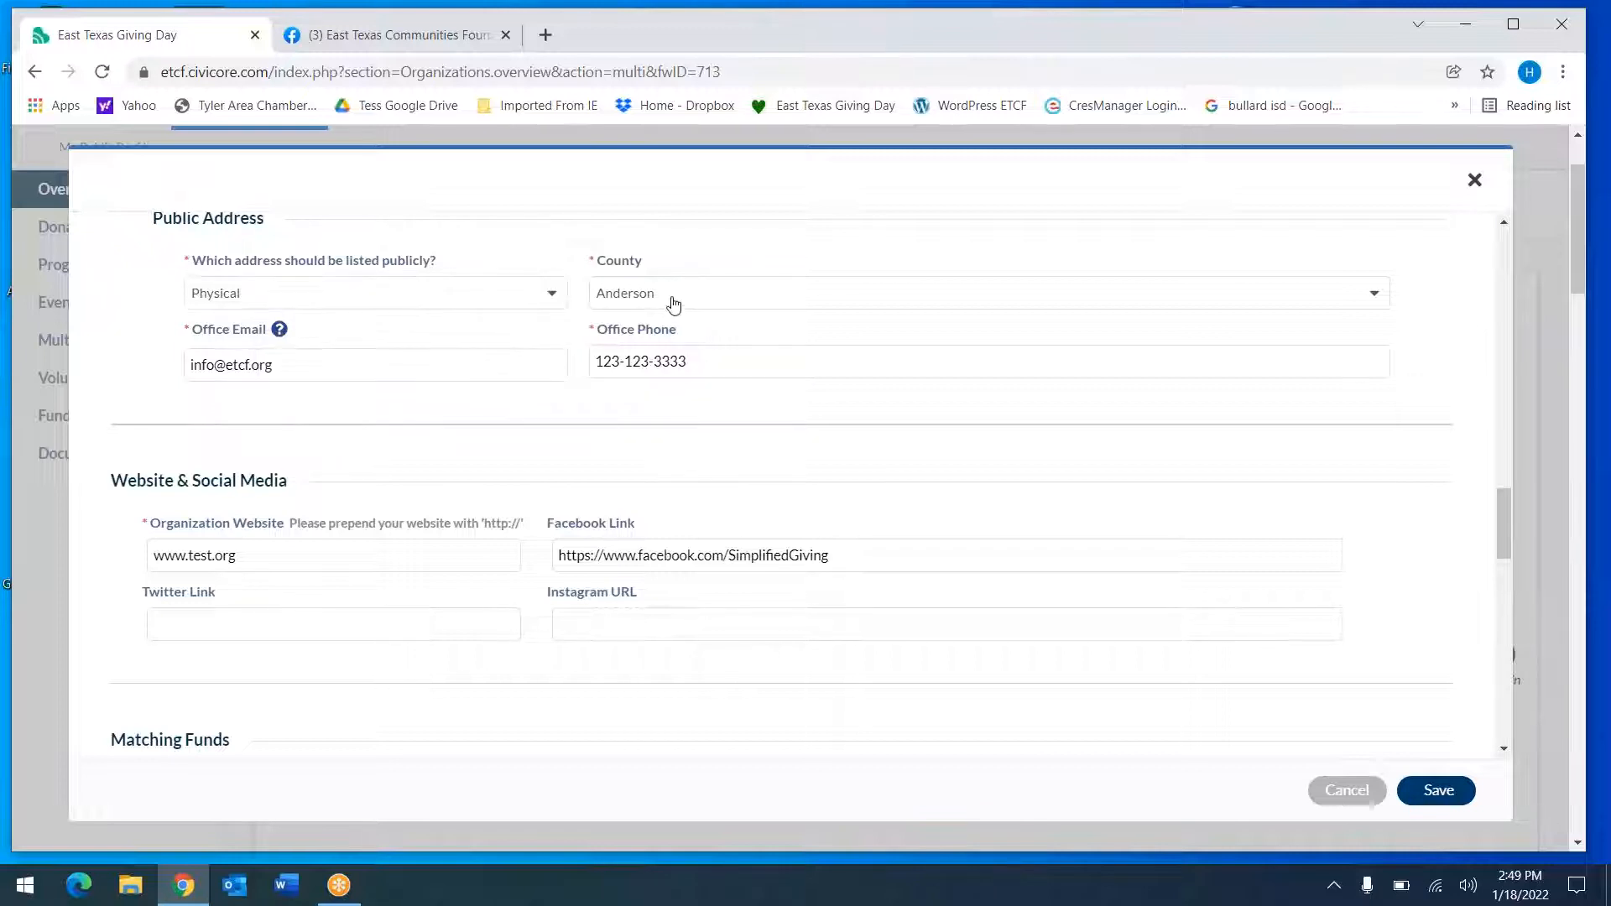
{"action": "left_click", "coordinate": [672, 302]}
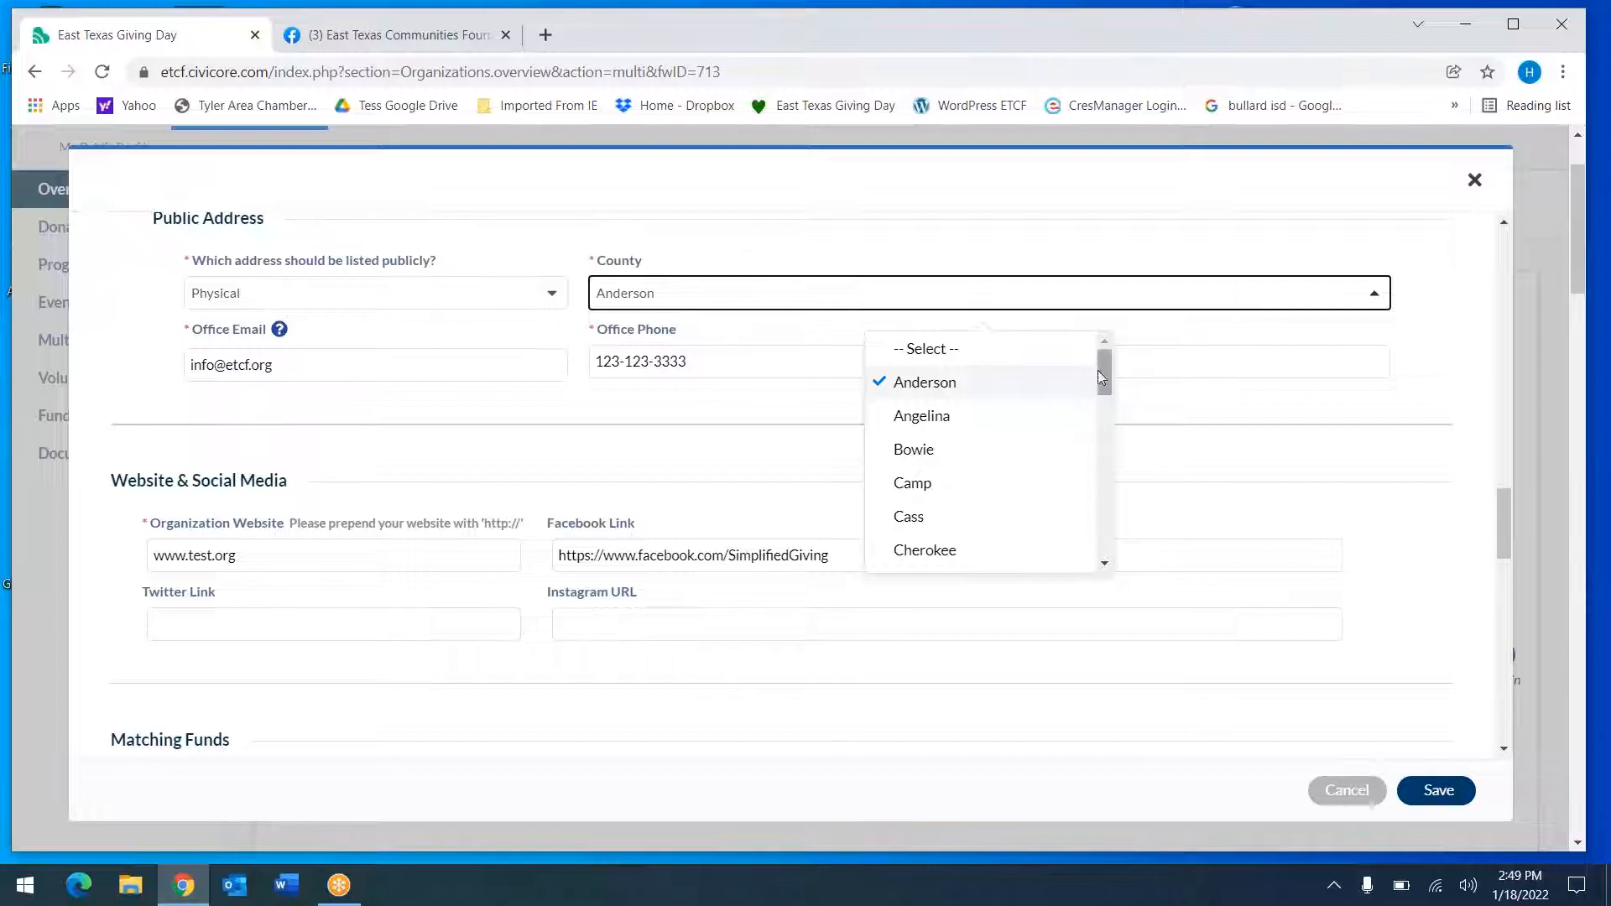
{"action": "left_click", "coordinate": [1082, 245]}
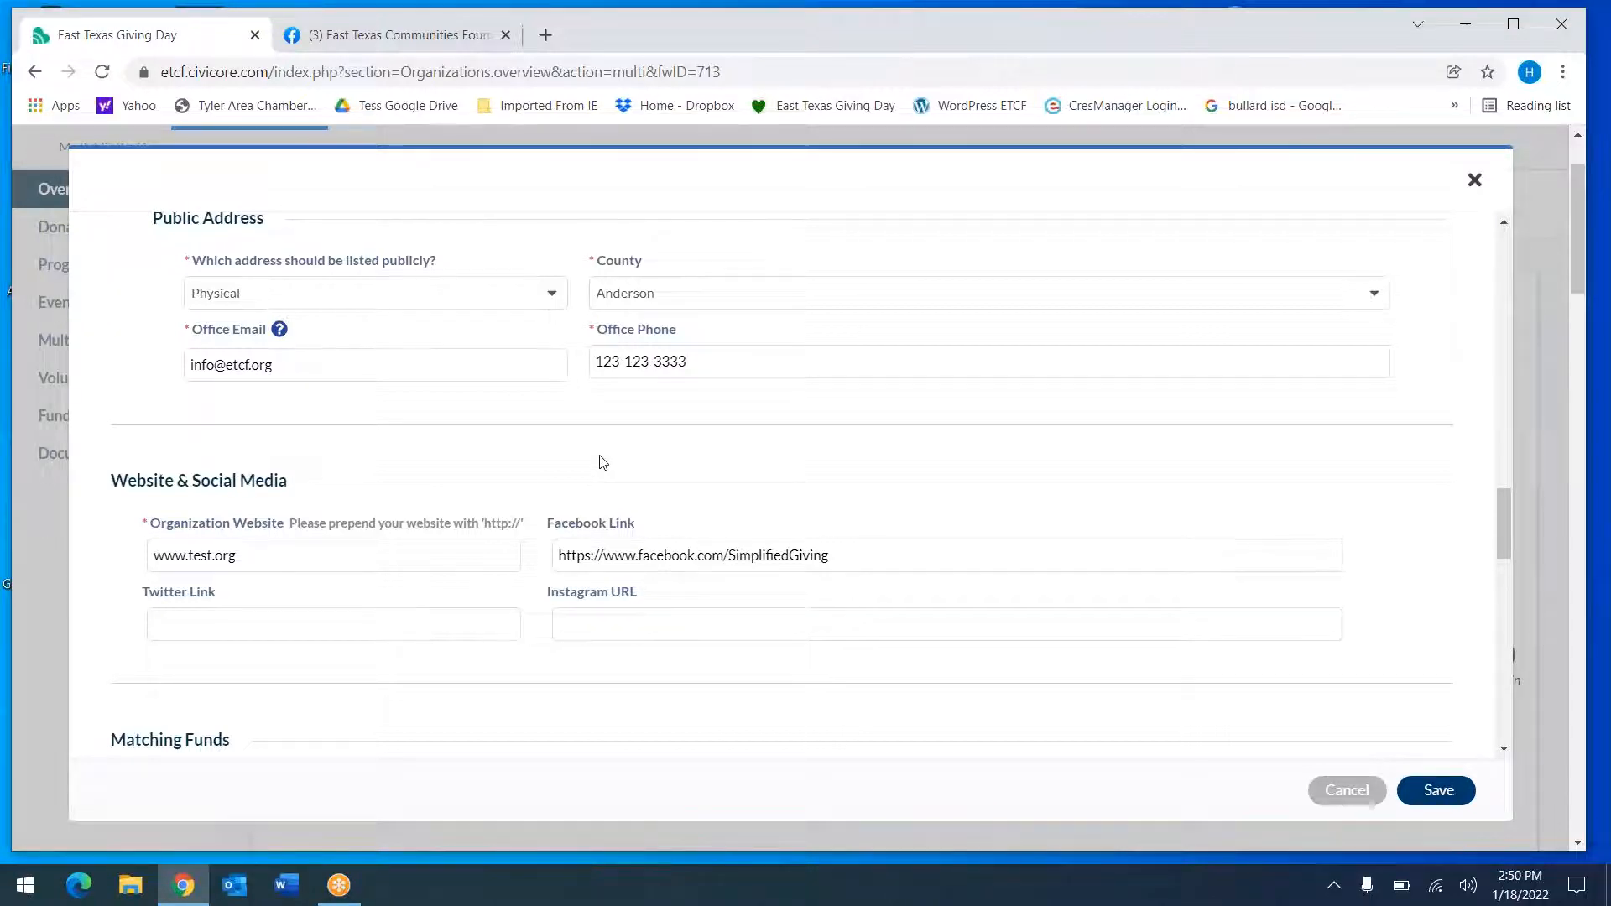
{"action": "scroll", "coordinate": [602, 461], "scroll_direction": "down", "scroll_amount": 3}
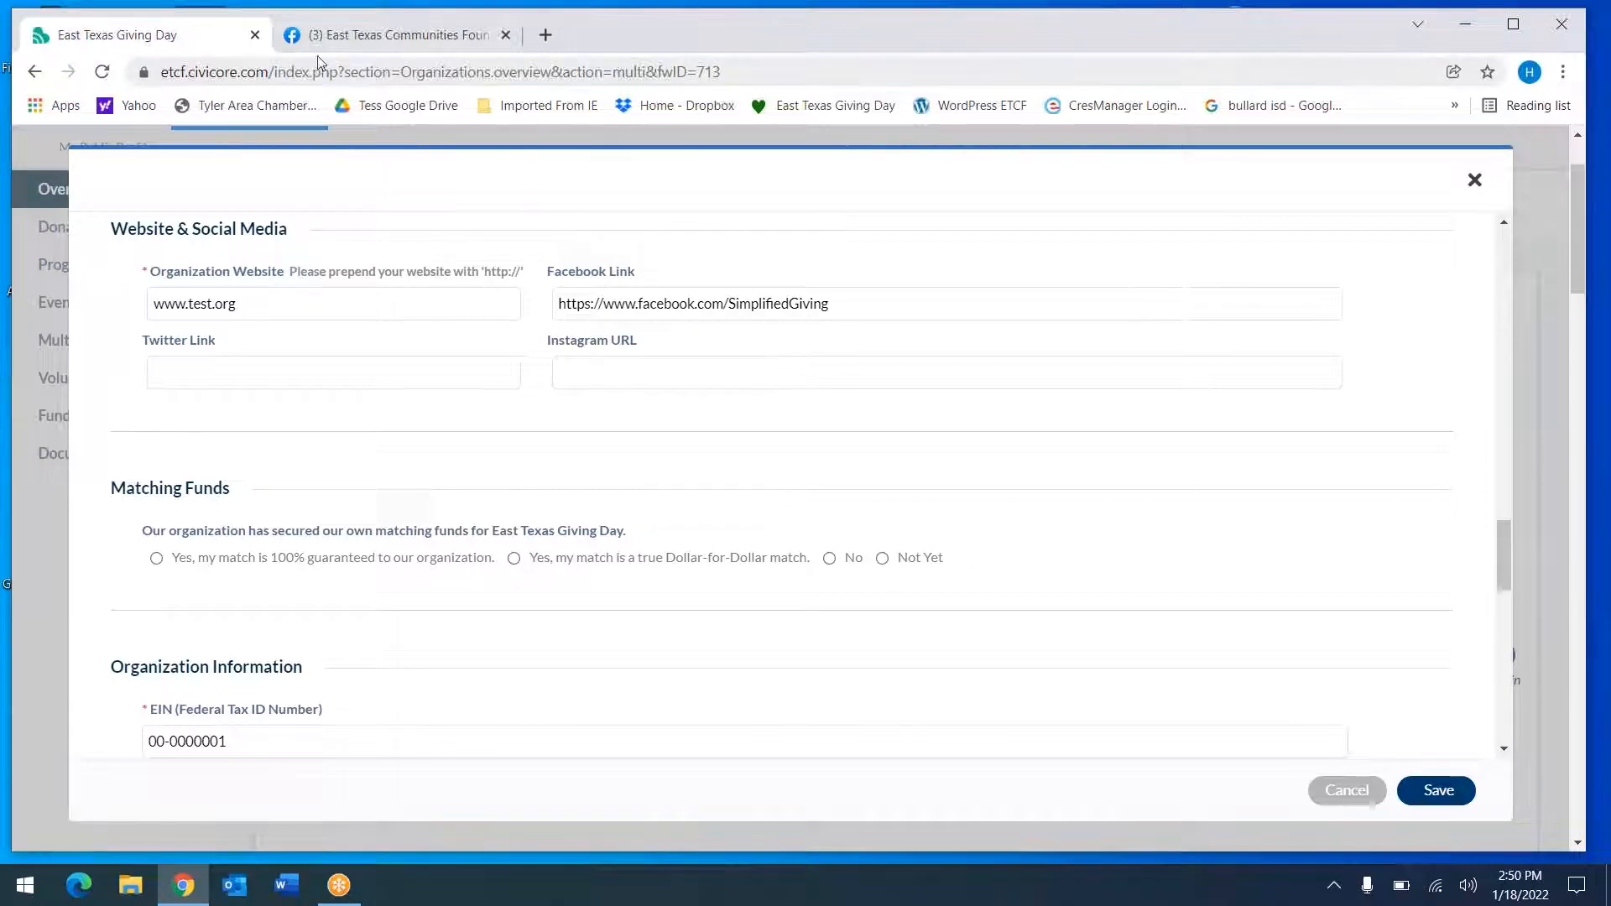
{"action": "left_click", "coordinate": [375, 42]}
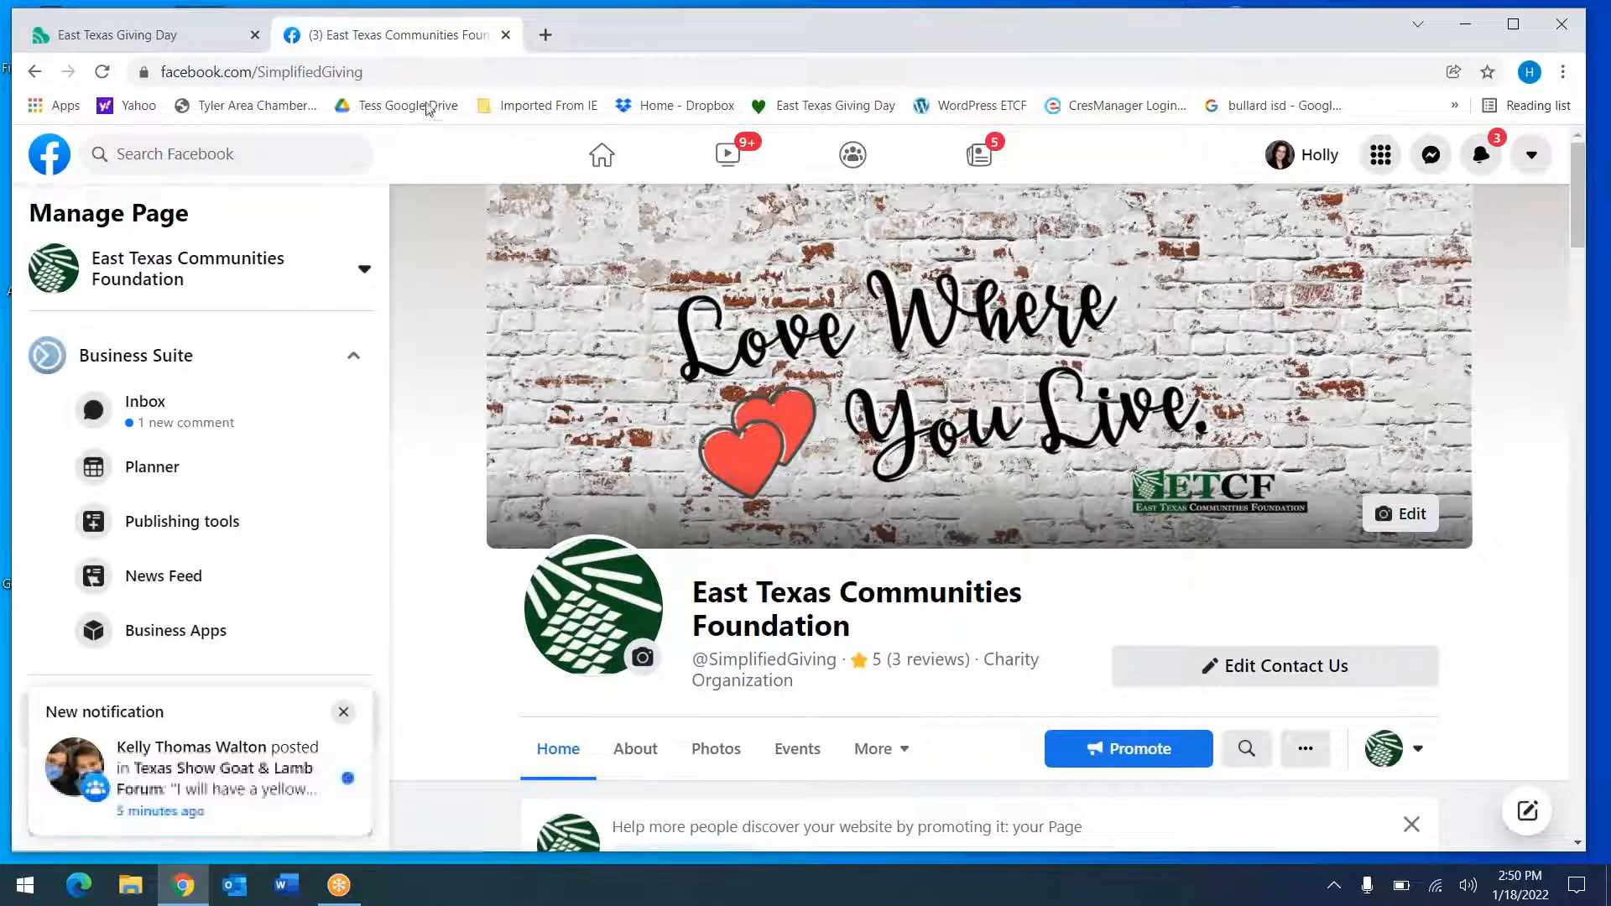
{"action": "left_click", "coordinate": [378, 73]}
{"action": "key", "text": "ctrl+c"}
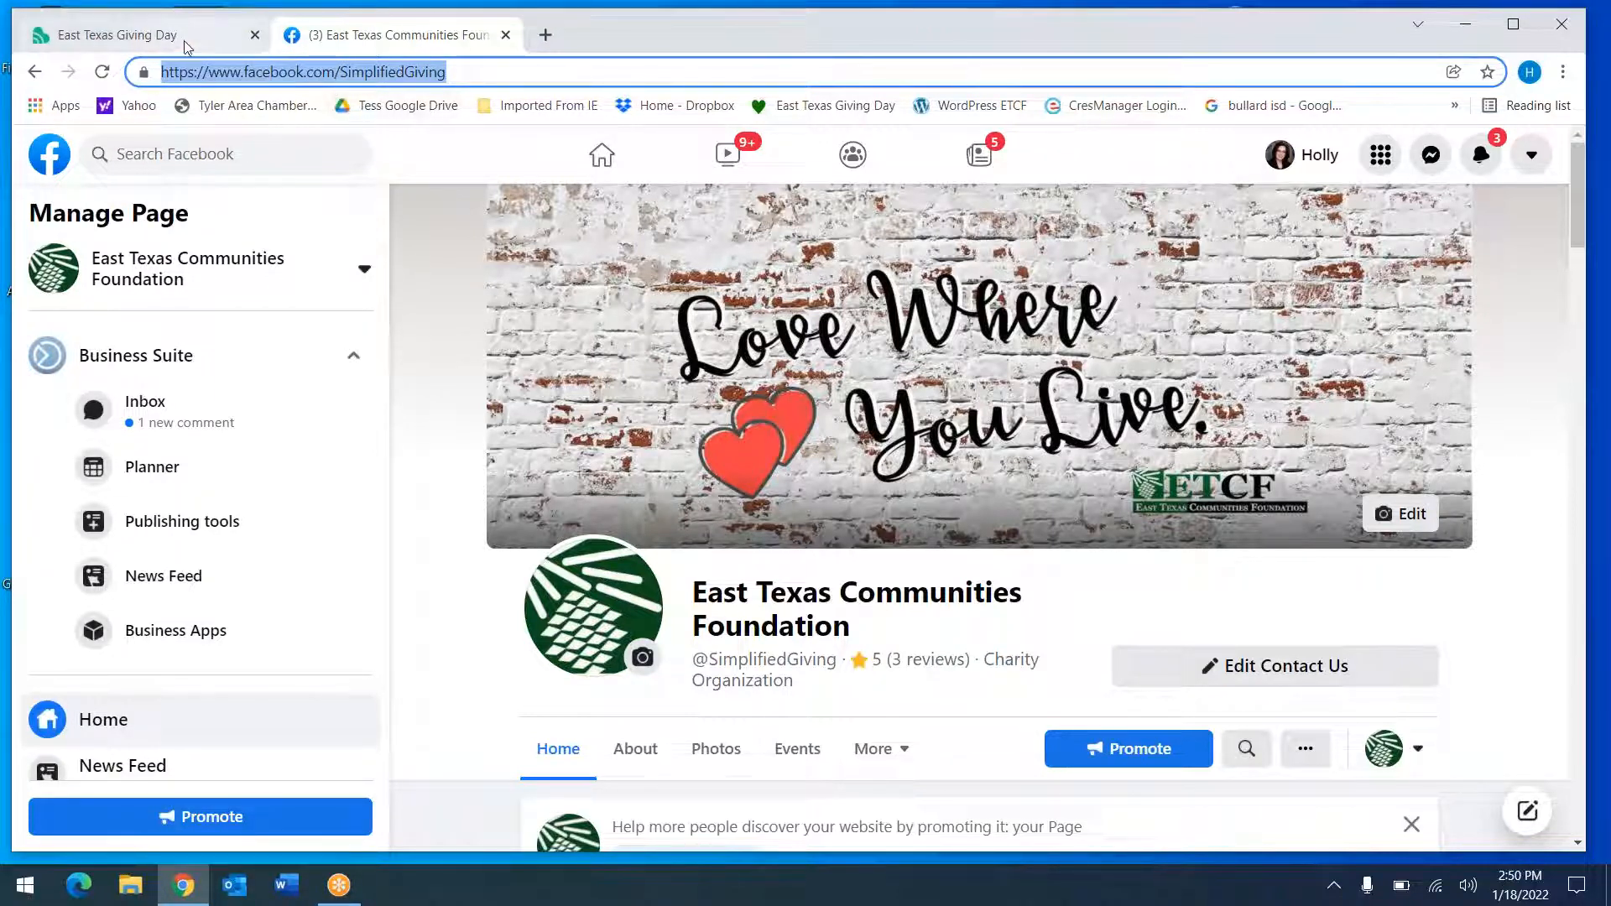
{"action": "left_click", "coordinate": [170, 23]}
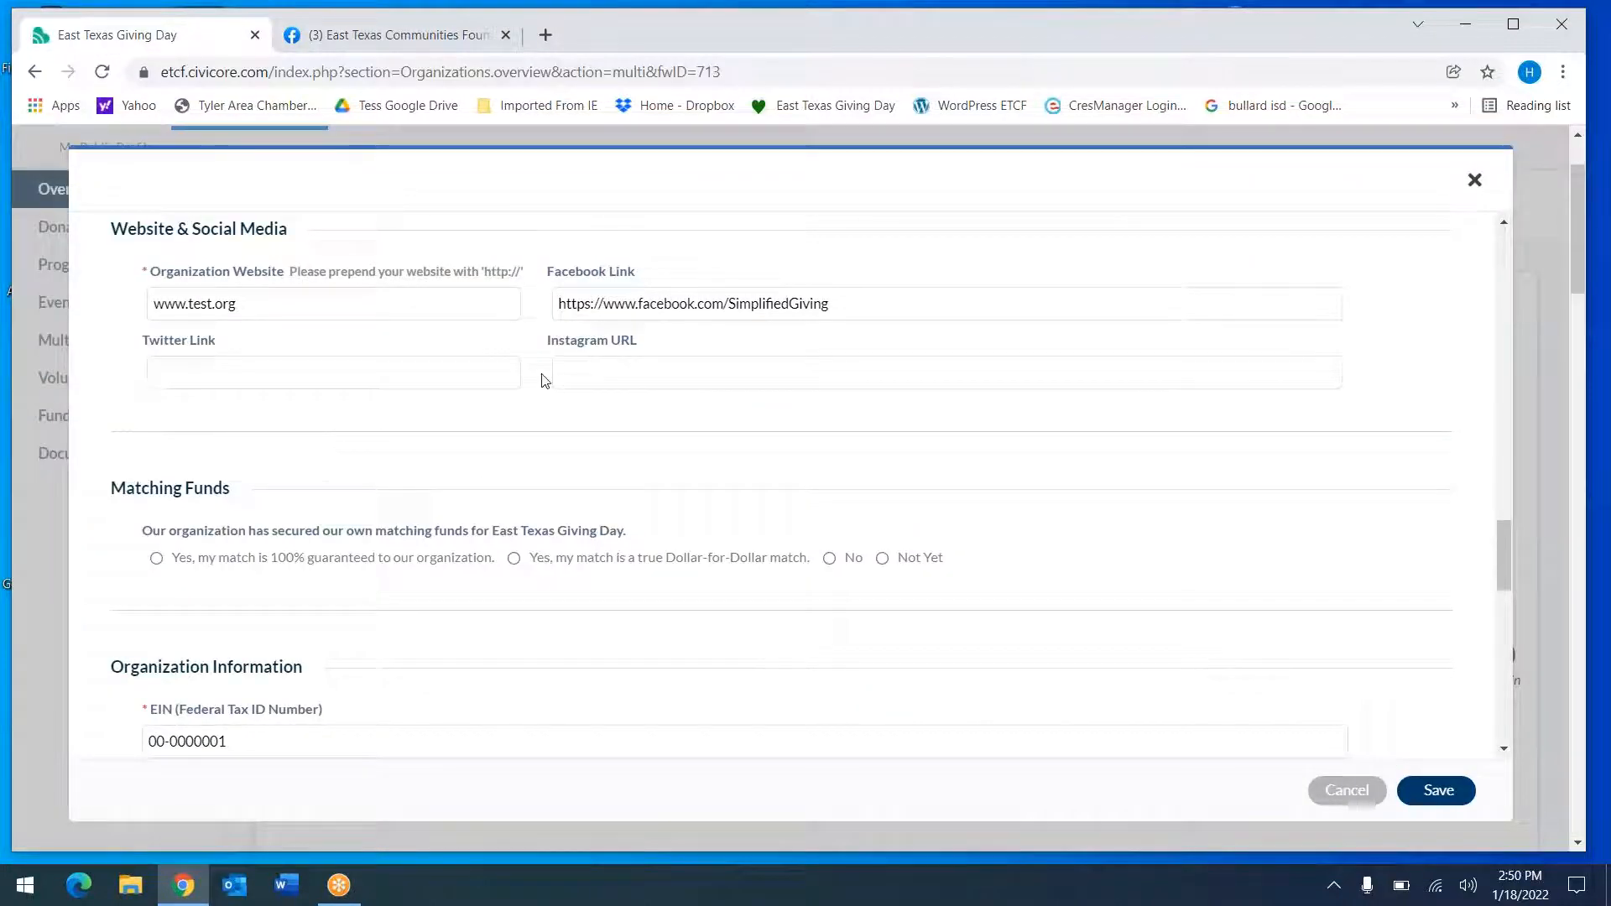
{"action": "double_click", "coordinate": [640, 306]}
{"action": "triple_click", "coordinate": [640, 310]}
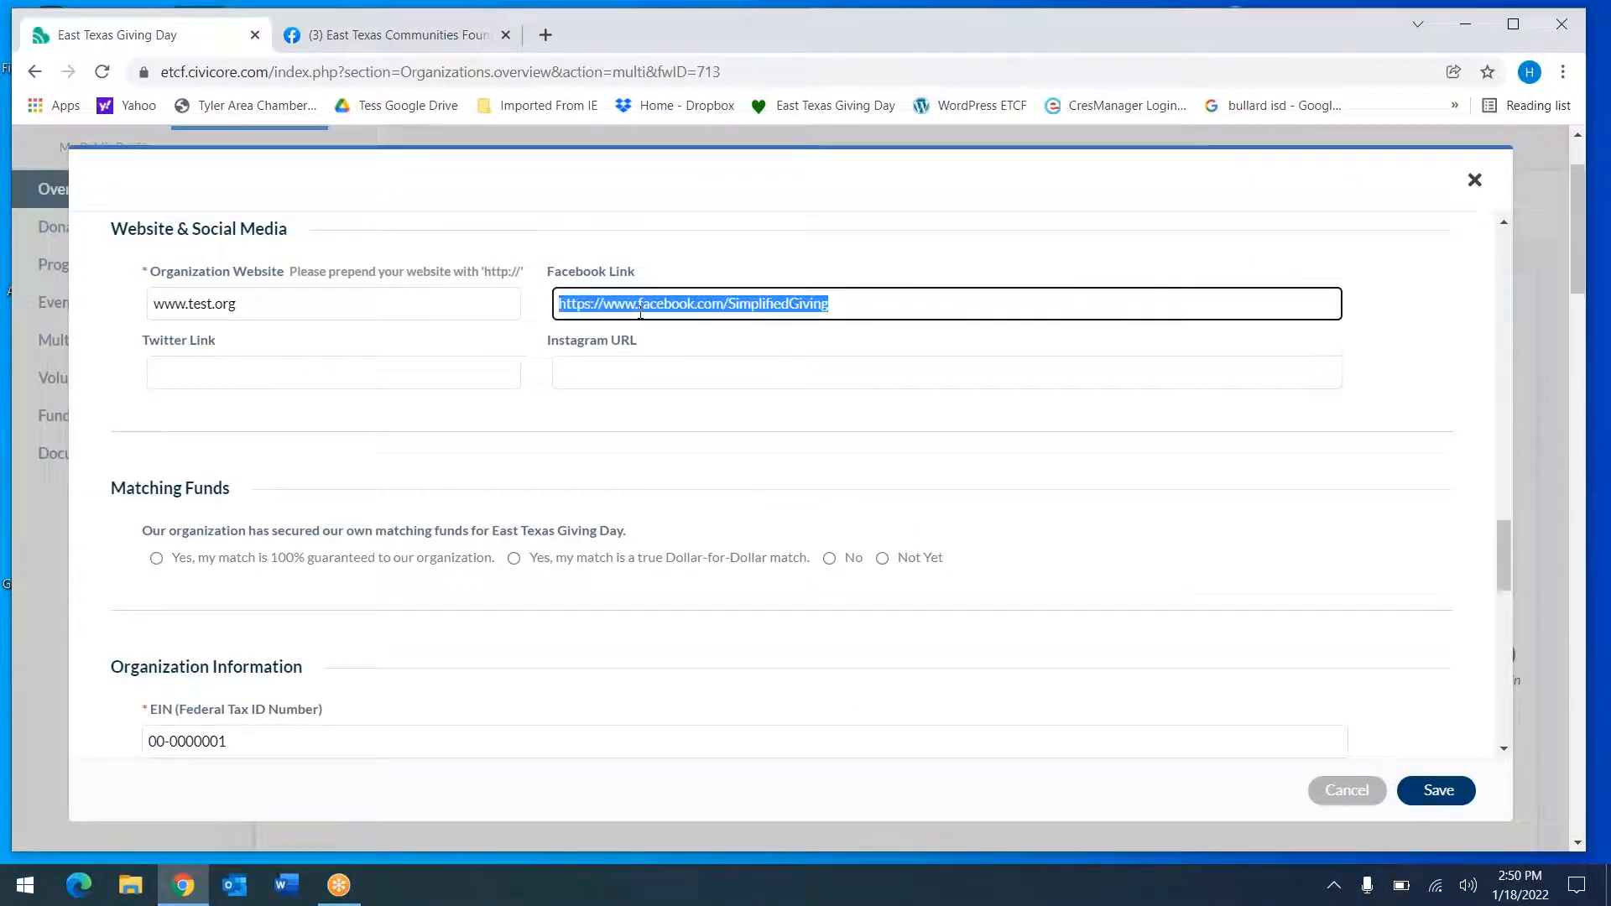
{"action": "key", "text": "ctrl+v"}
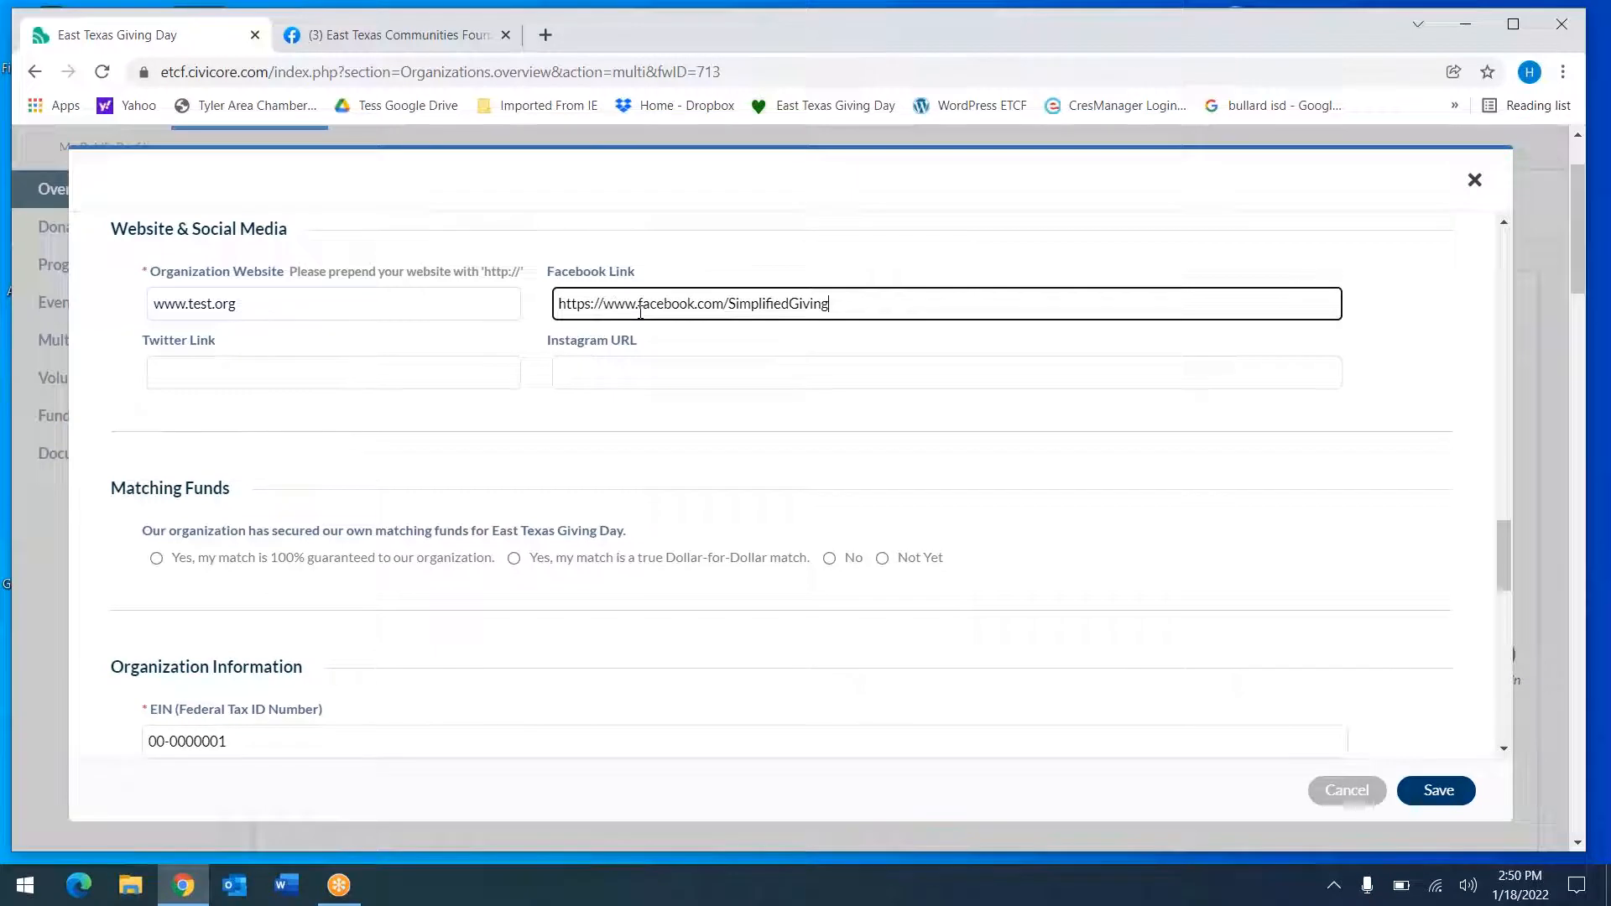
{"action": "left_click", "coordinate": [619, 371]}
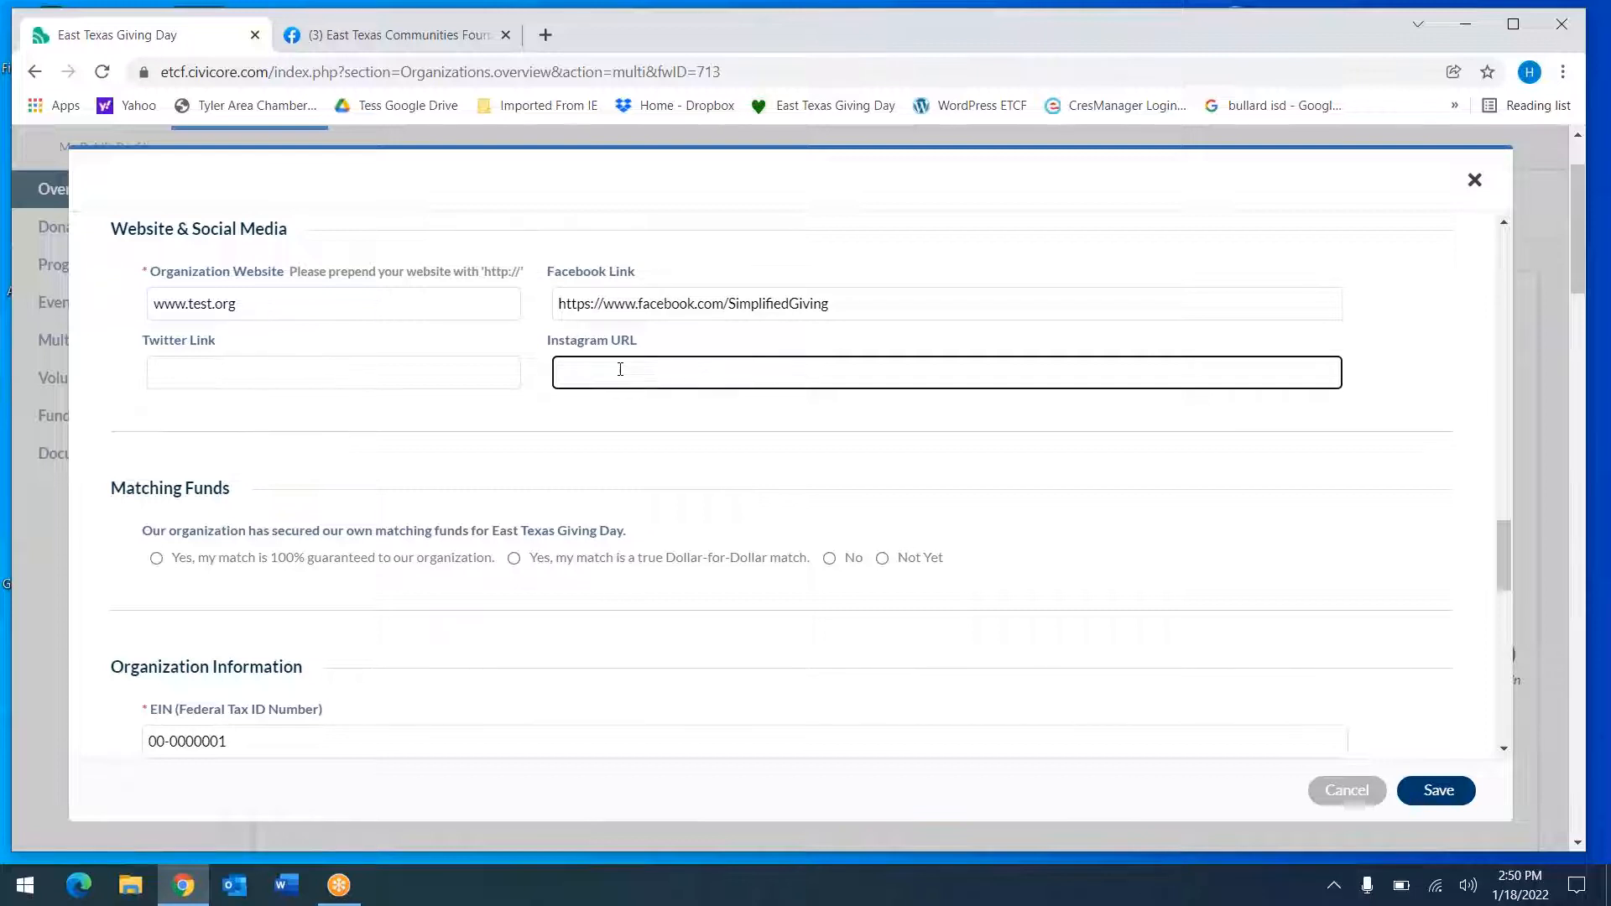
{"action": "left_click", "coordinate": [624, 448]}
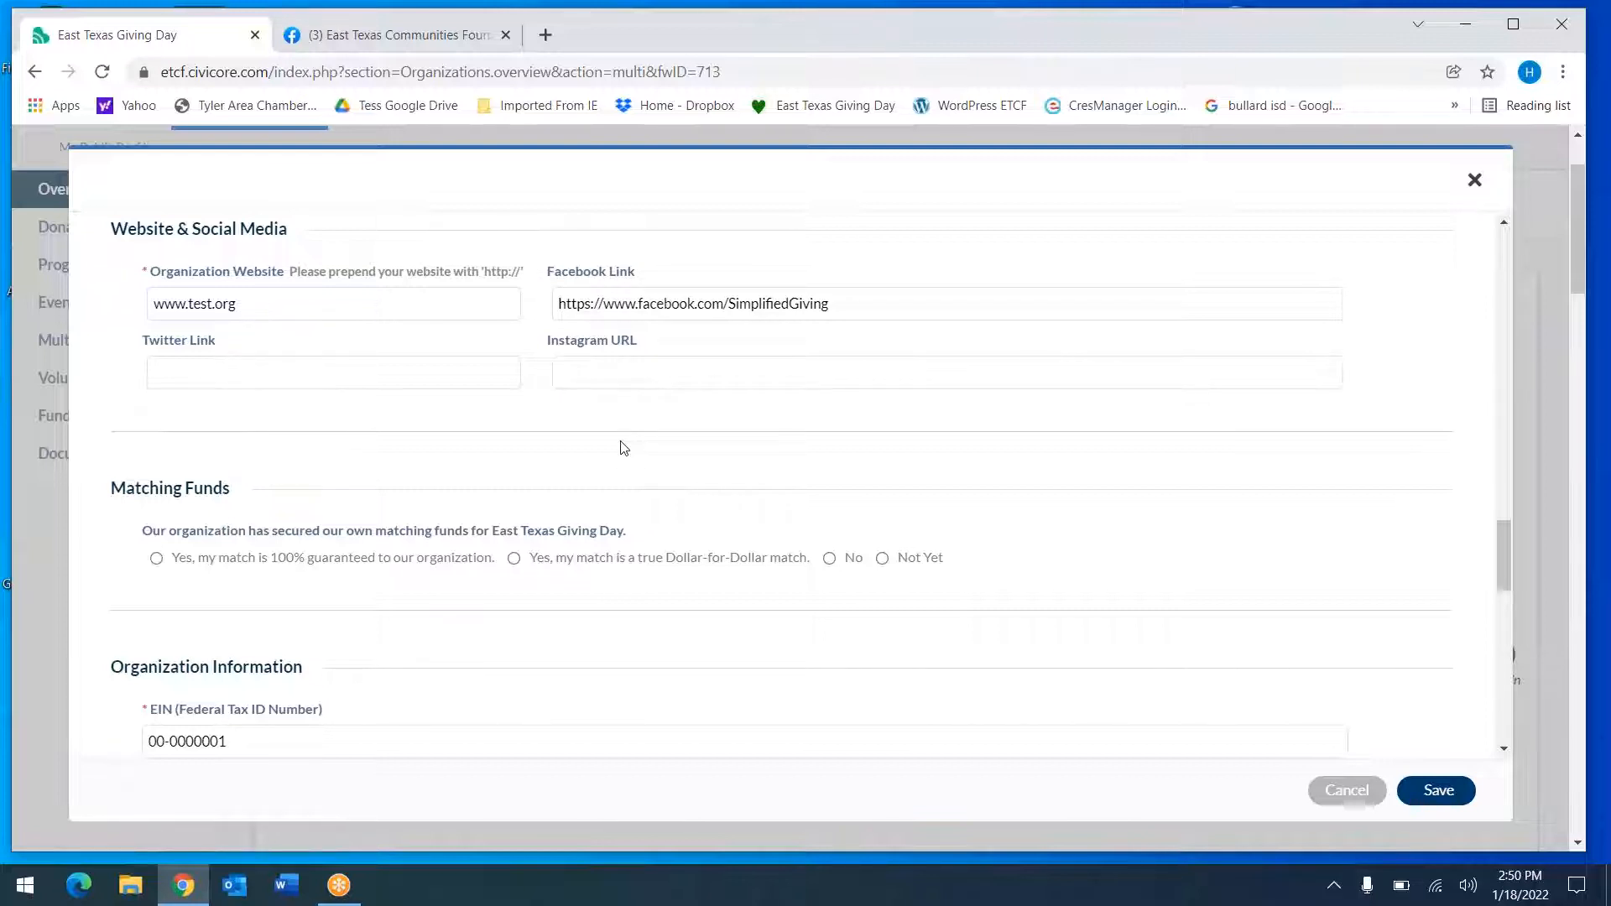
{"action": "scroll", "coordinate": [624, 448], "scroll_direction": "down", "scroll_amount": 3}
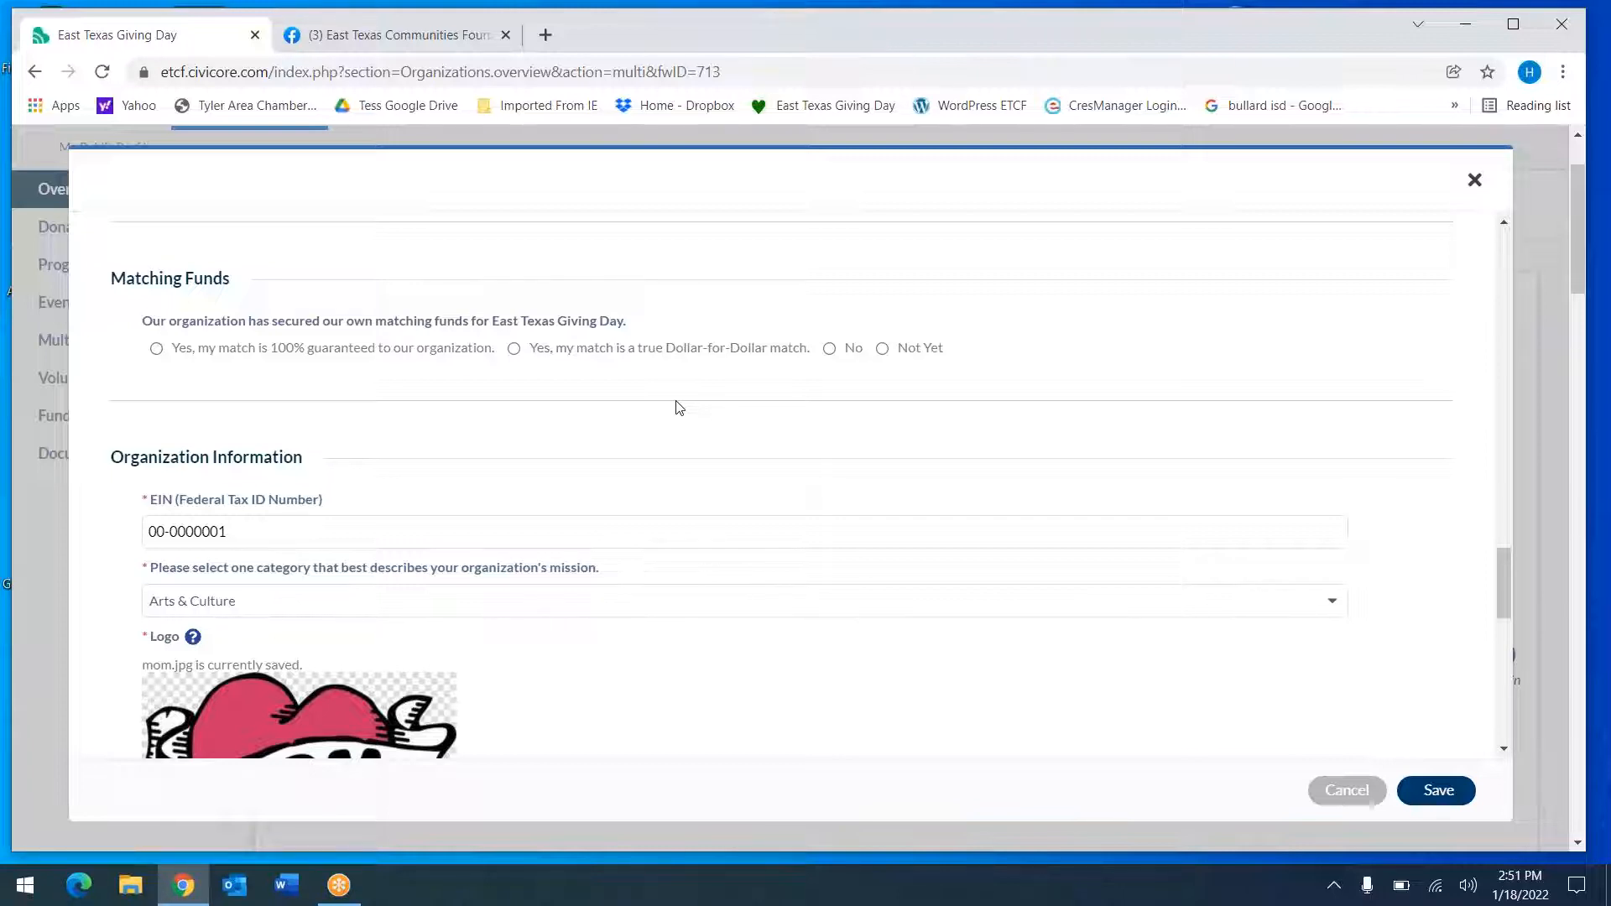
Answer the Matching Funds question with Not Yet, after trying Dollar-for-Dollar and No
{"action": "left_click", "coordinate": [513, 349]}
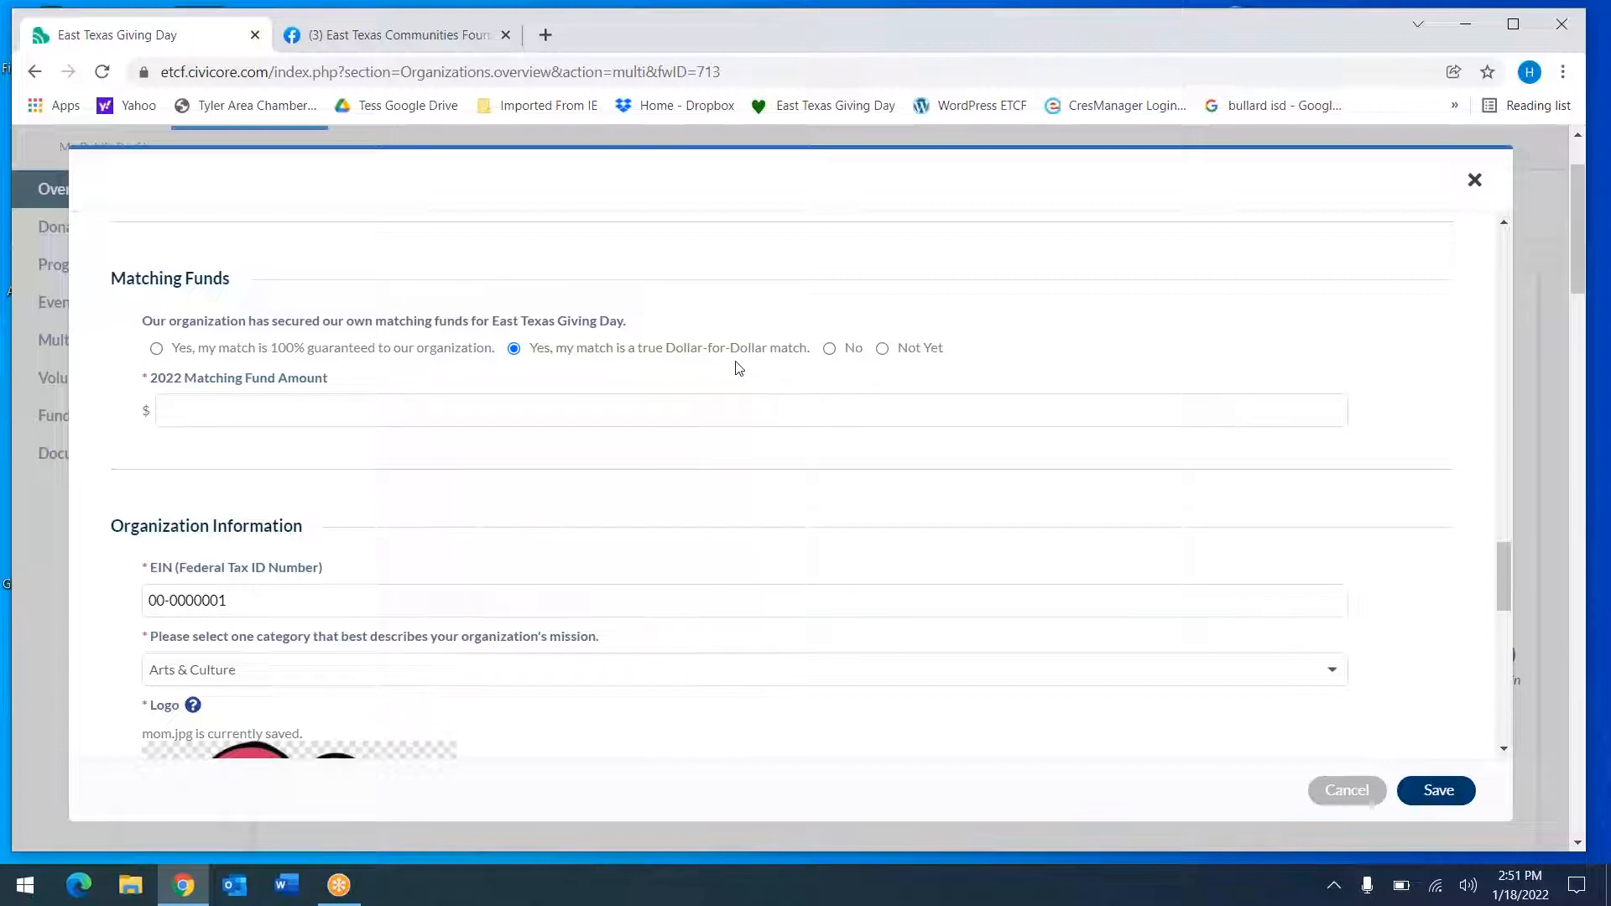
{"action": "left_click", "coordinate": [828, 349]}
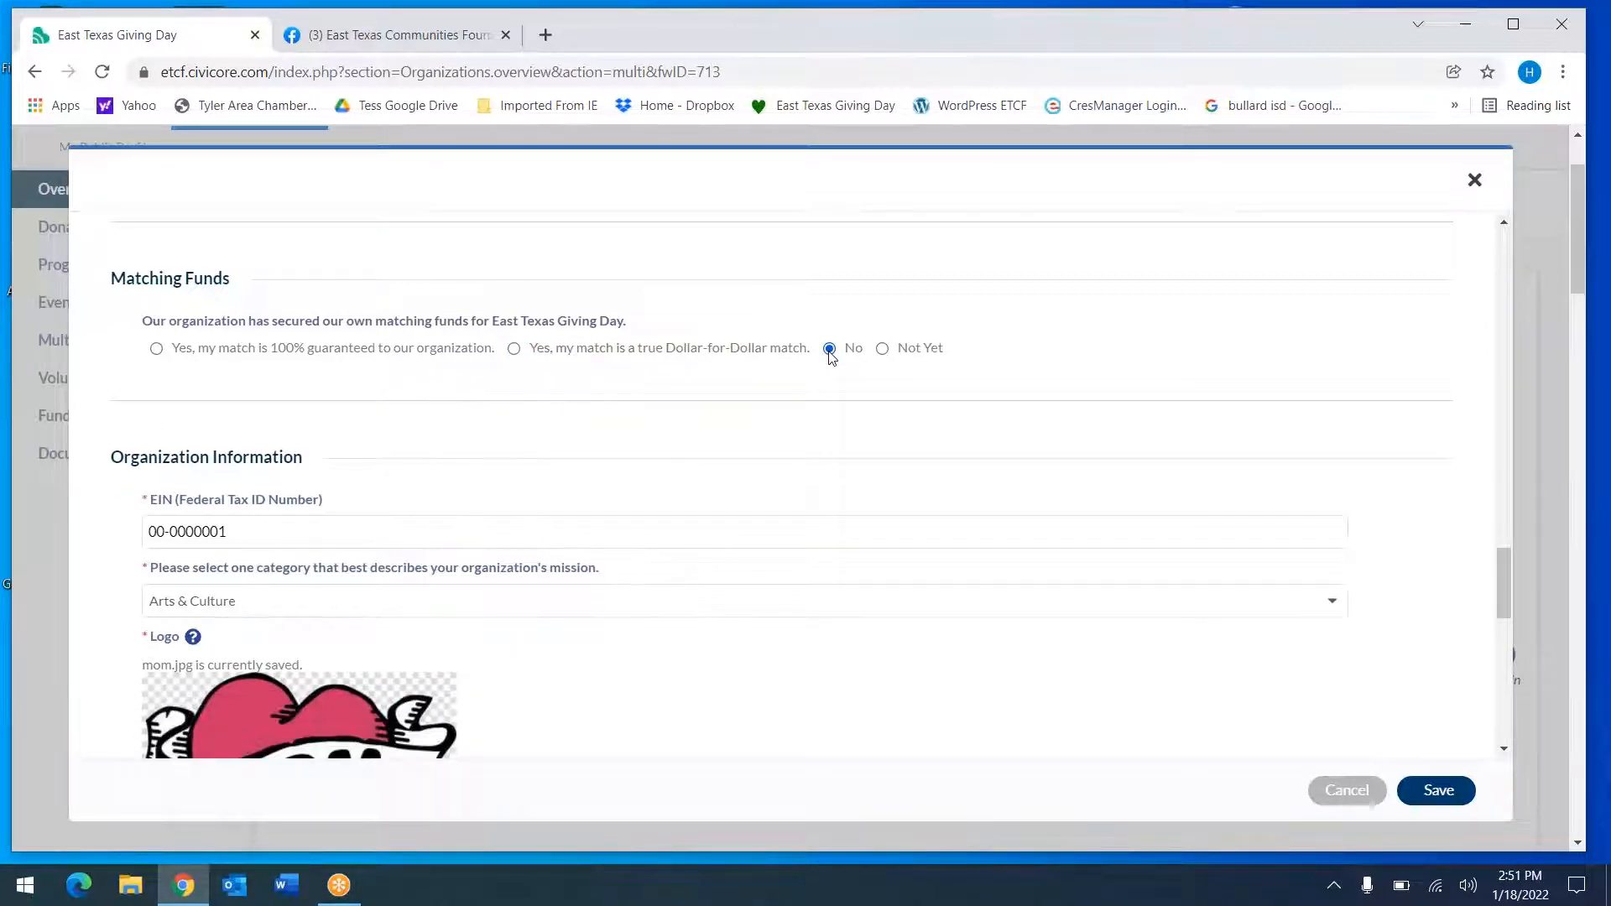
{"action": "left_click", "coordinate": [885, 350]}
{"action": "scroll", "coordinate": [550, 411], "scroll_direction": "down", "scroll_amount": 2}
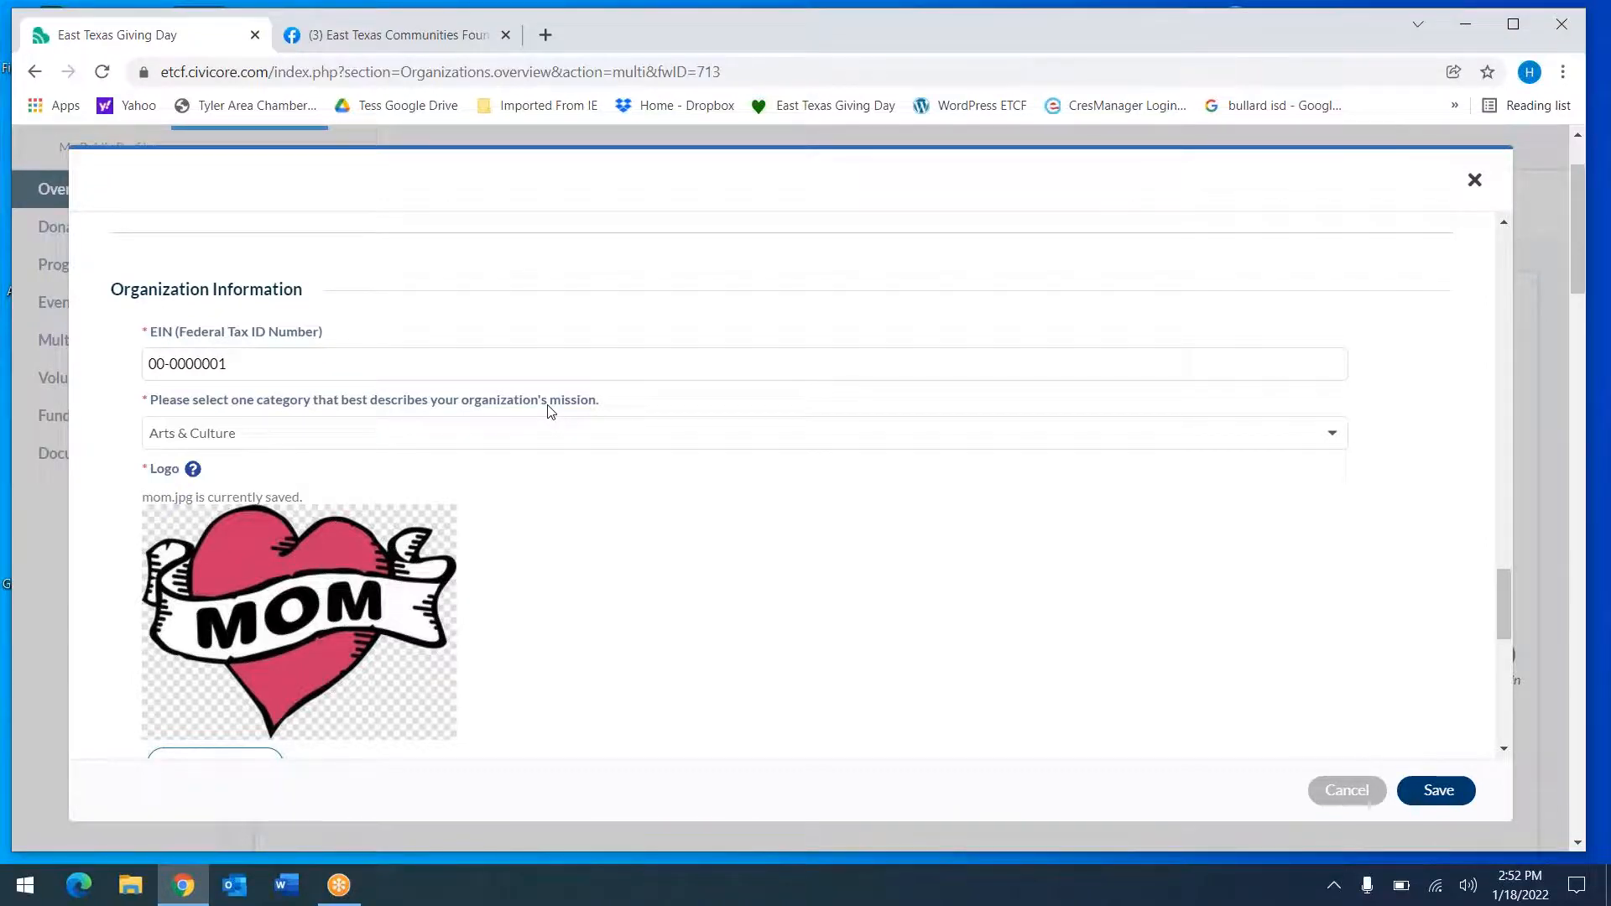
{"action": "scroll", "coordinate": [550, 411], "scroll_direction": "down", "scroll_amount": 2}
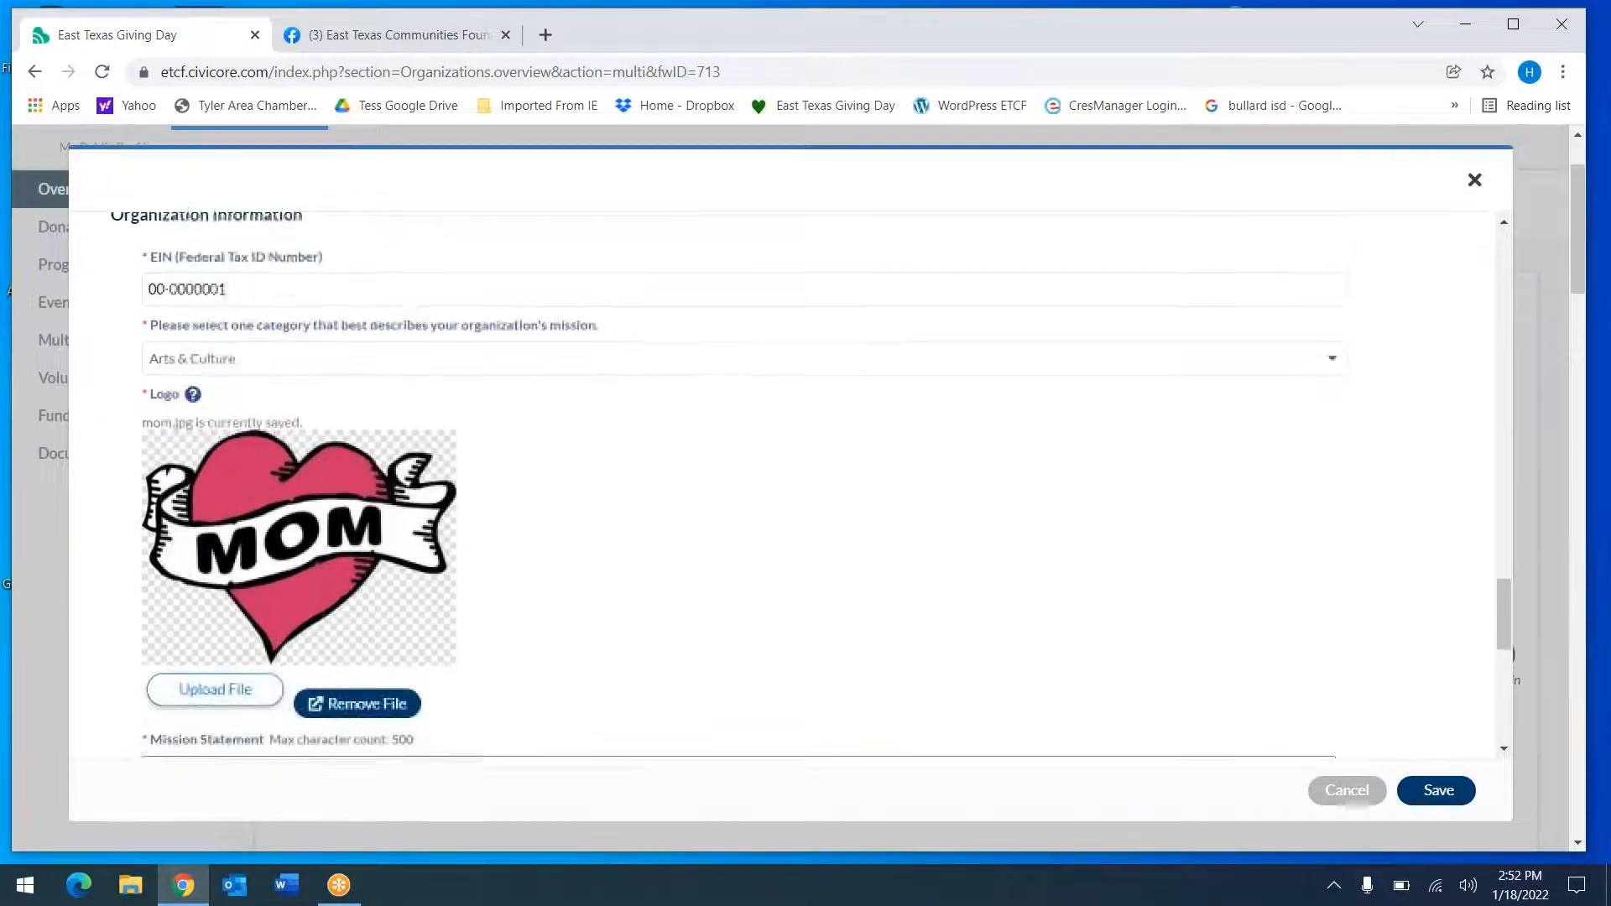
{"action": "left_click", "coordinate": [534, 317]}
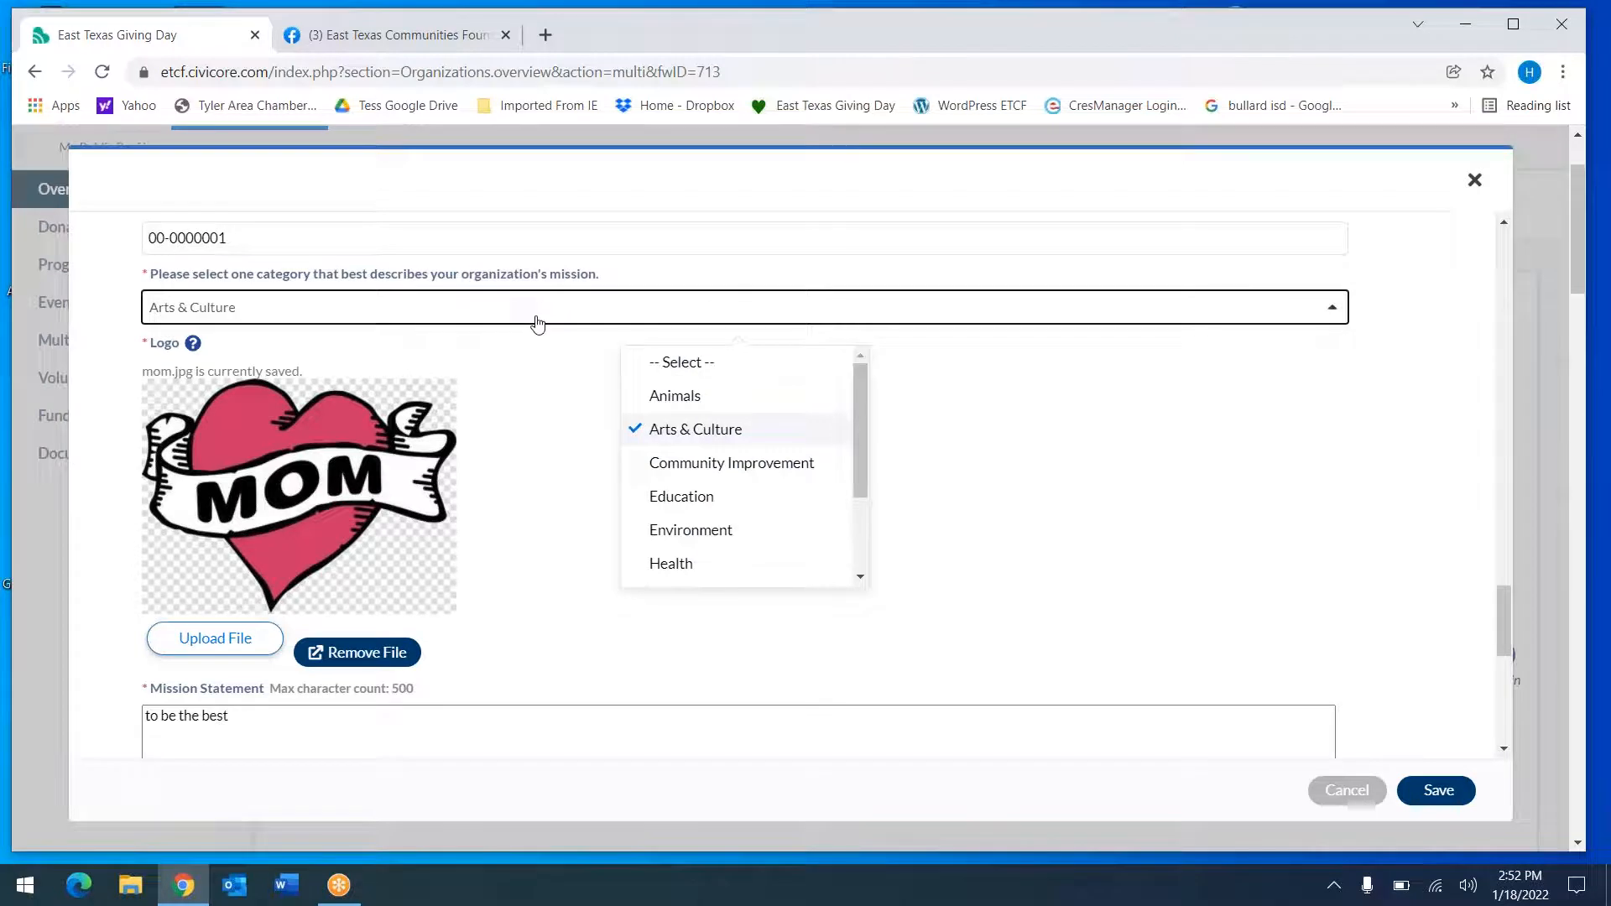
{"action": "mouse_move", "coordinate": [858, 429]}
{"action": "left_mouse_down"}
{"action": "mouse_move", "coordinate": [878, 554]}
{"action": "mouse_move", "coordinate": [870, 409]}
{"action": "left_mouse_up"}
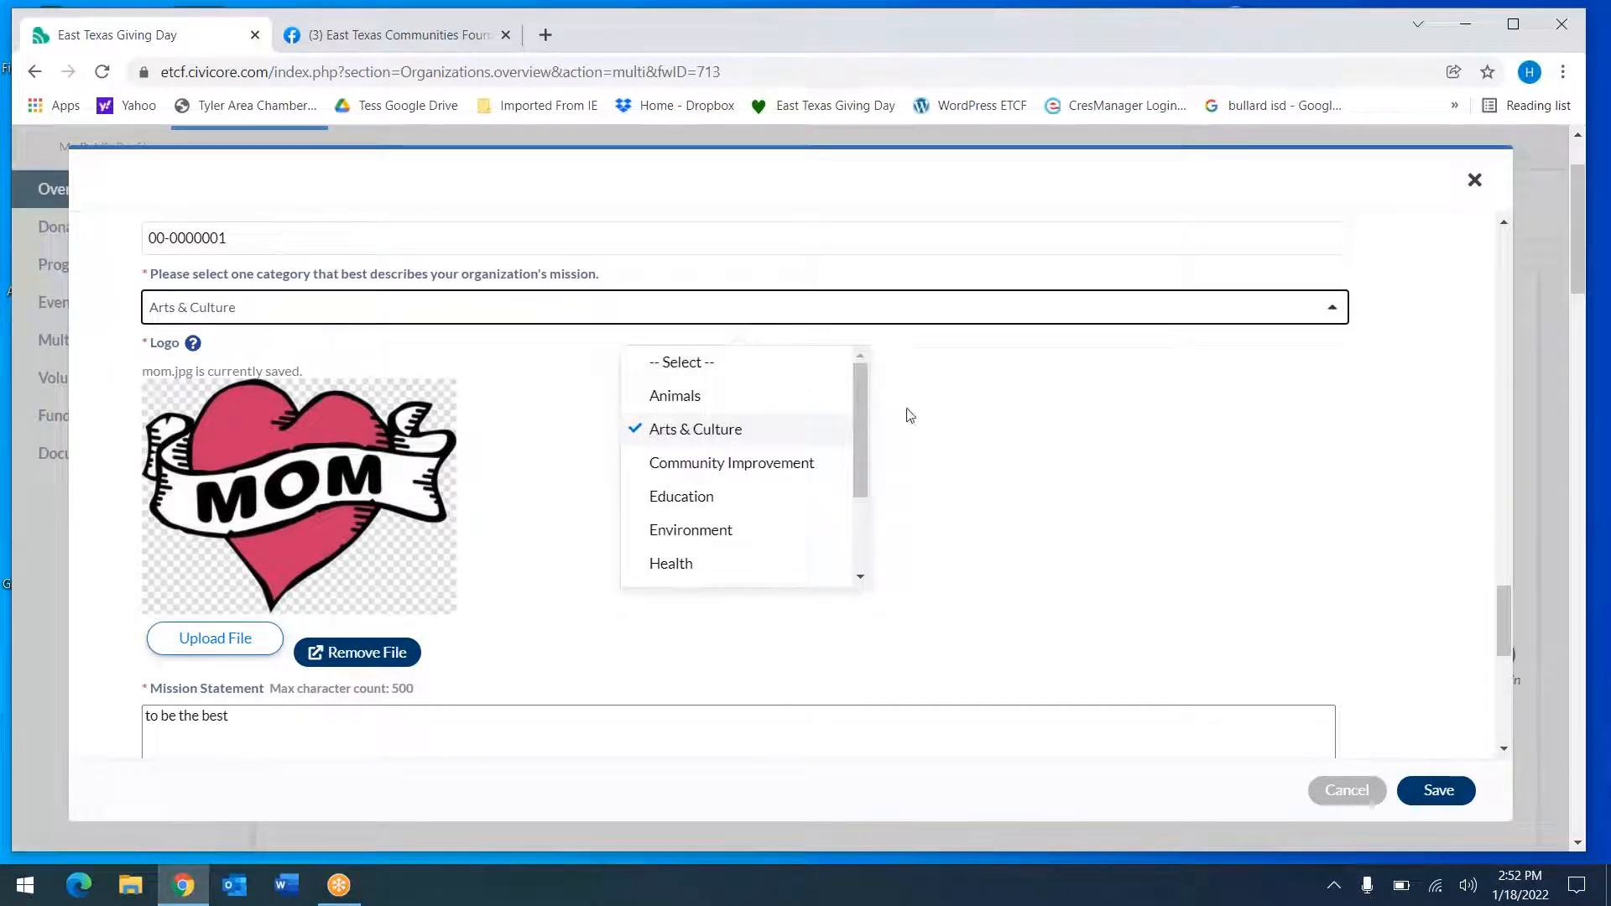
{"action": "left_click", "coordinate": [1011, 449]}
{"action": "scroll", "coordinate": [1011, 449], "scroll_direction": "down", "scroll_amount": 2}
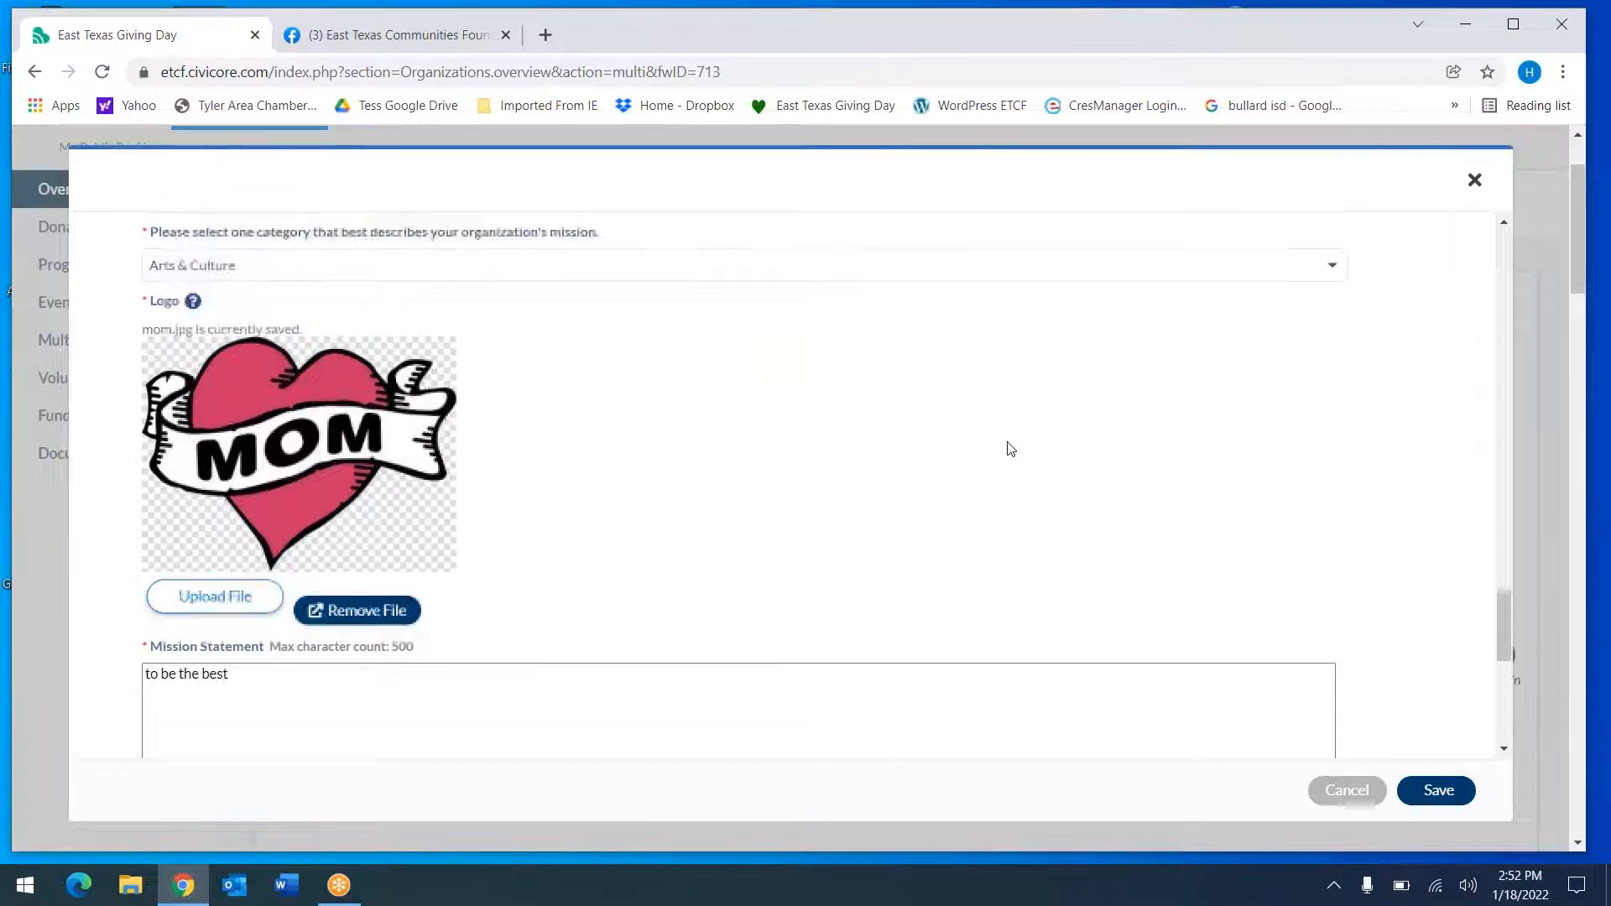
{"action": "scroll", "coordinate": [1022, 475], "scroll_direction": "up", "scroll_amount": 2}
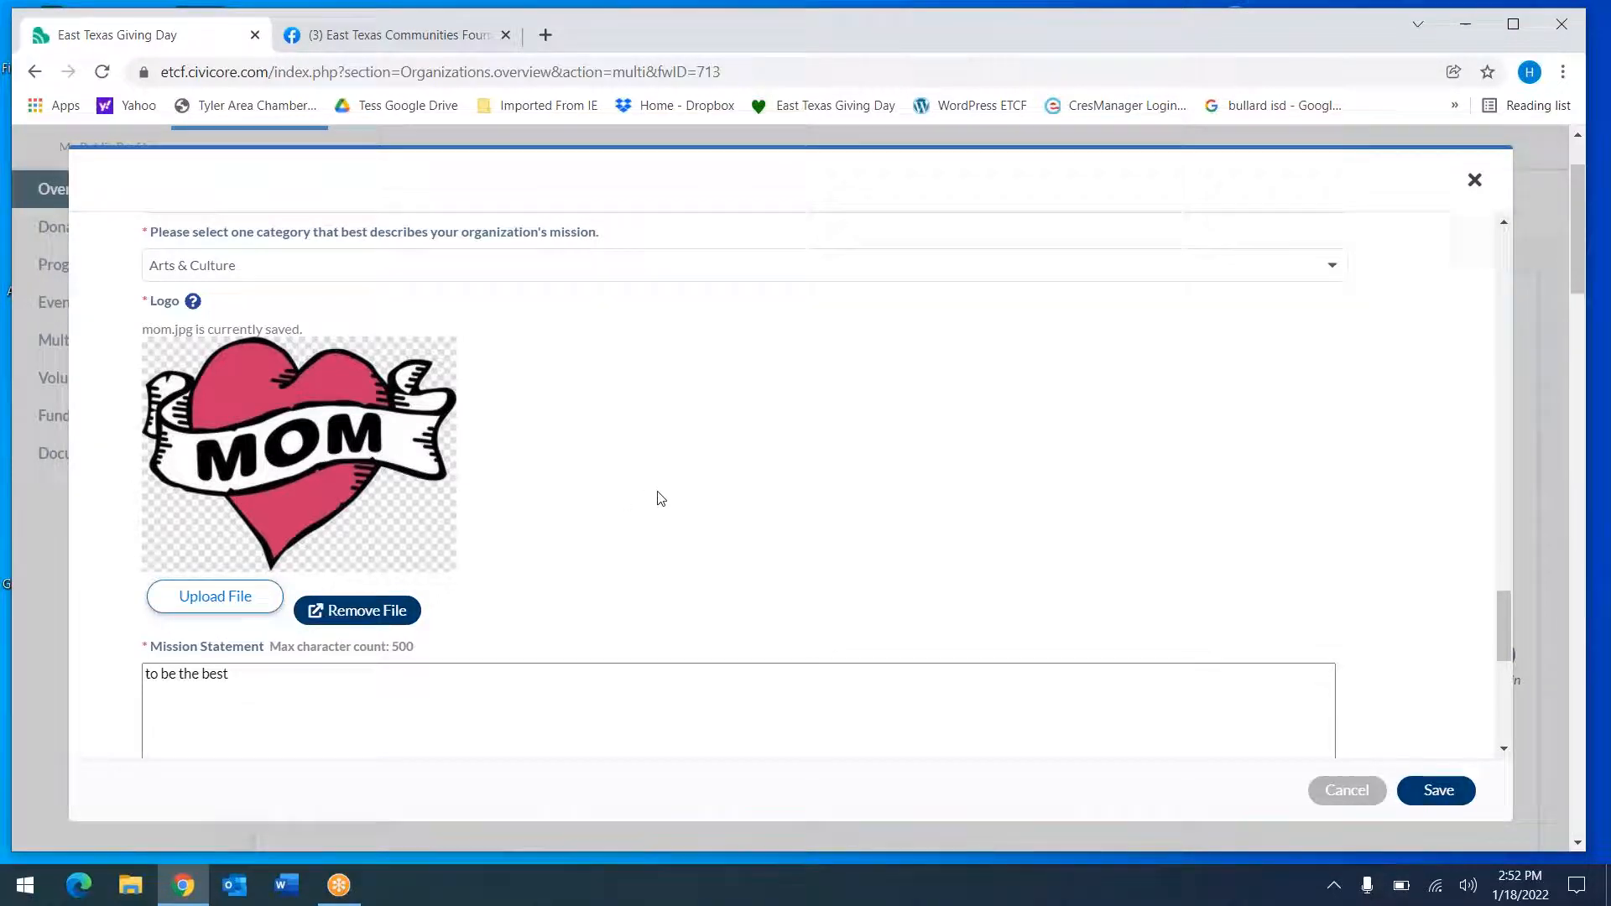
{"action": "scroll", "coordinate": [657, 499], "scroll_direction": "down", "scroll_amount": 3}
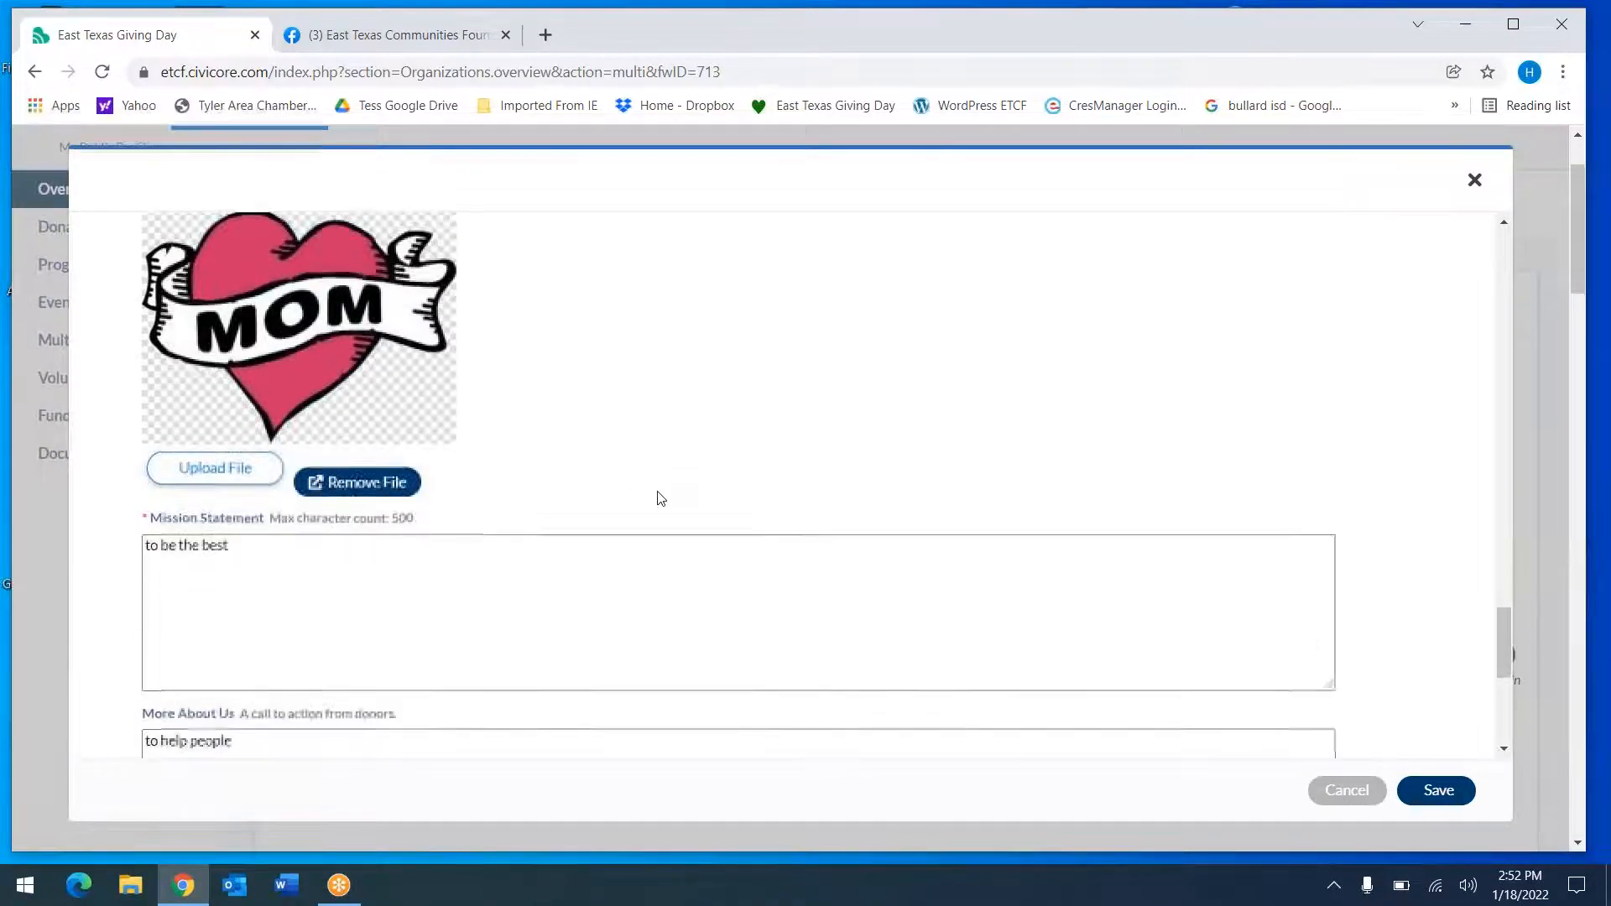
{"action": "scroll", "coordinate": [738, 485], "scroll_direction": "down", "scroll_amount": 1}
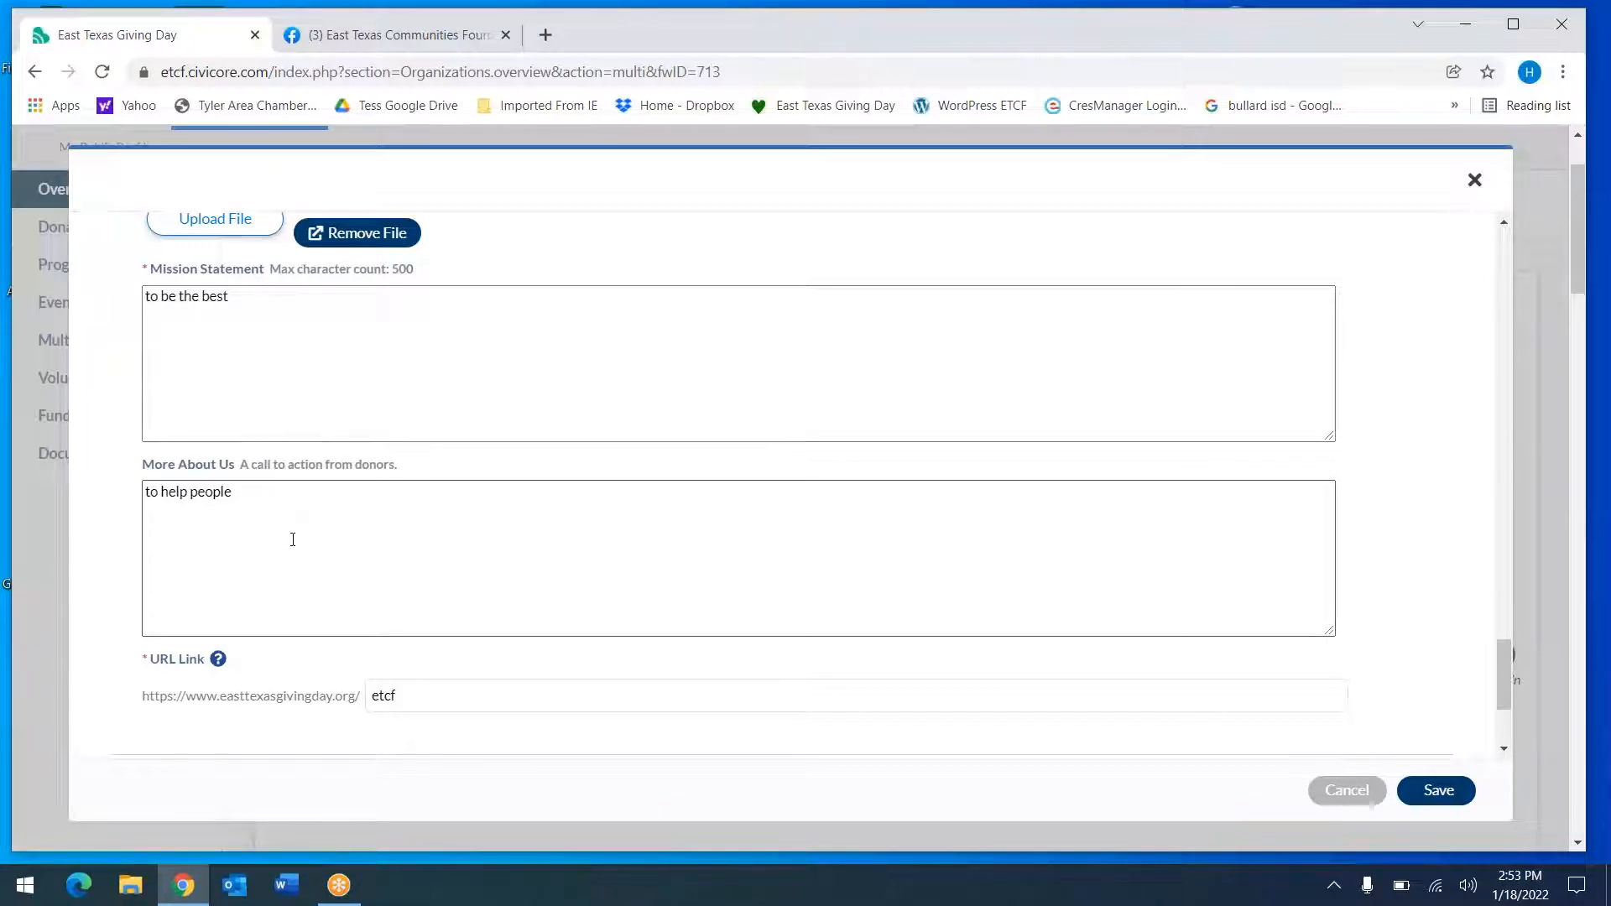
{"action": "left_click", "coordinate": [461, 580]}
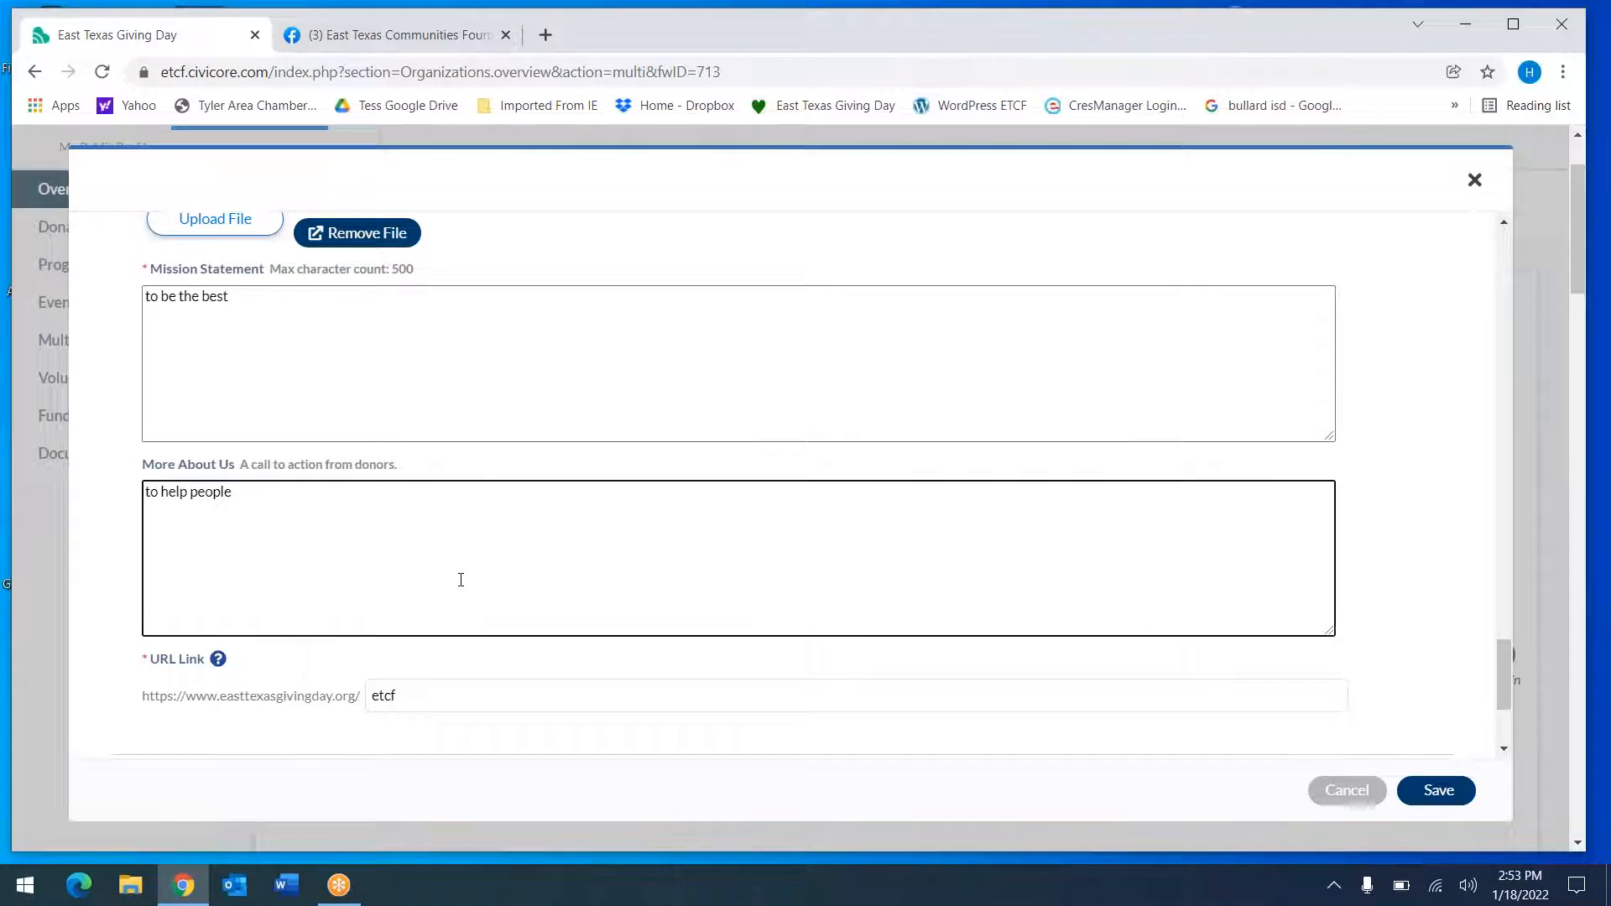
{"action": "left_click", "coordinate": [109, 602]}
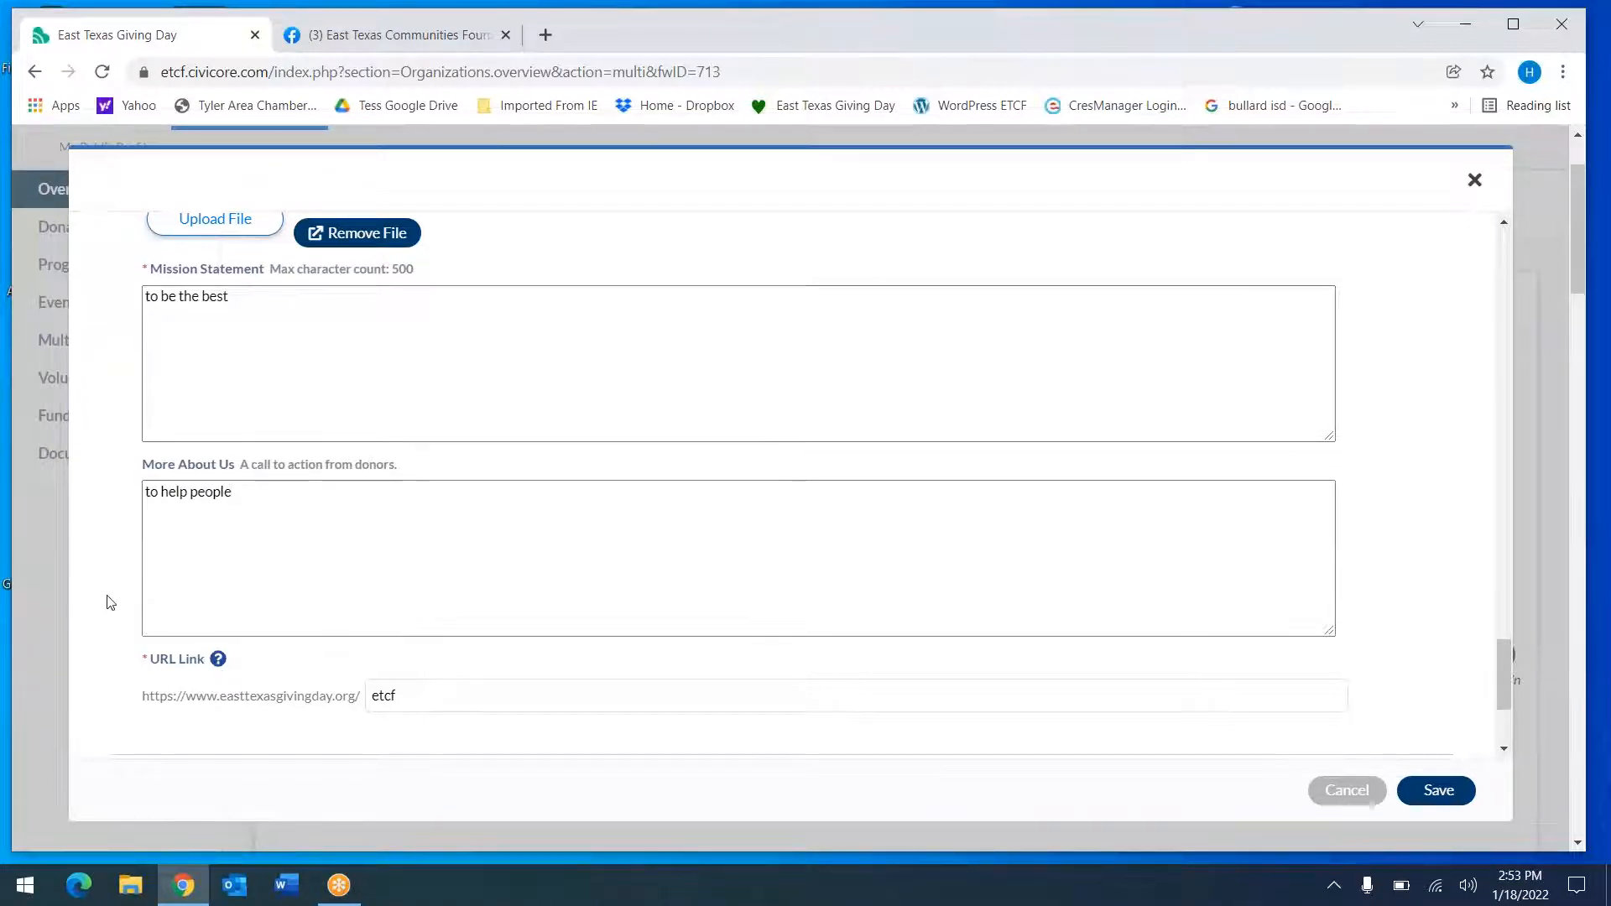
{"action": "scroll", "coordinate": [109, 603], "scroll_direction": "down", "scroll_amount": 3}
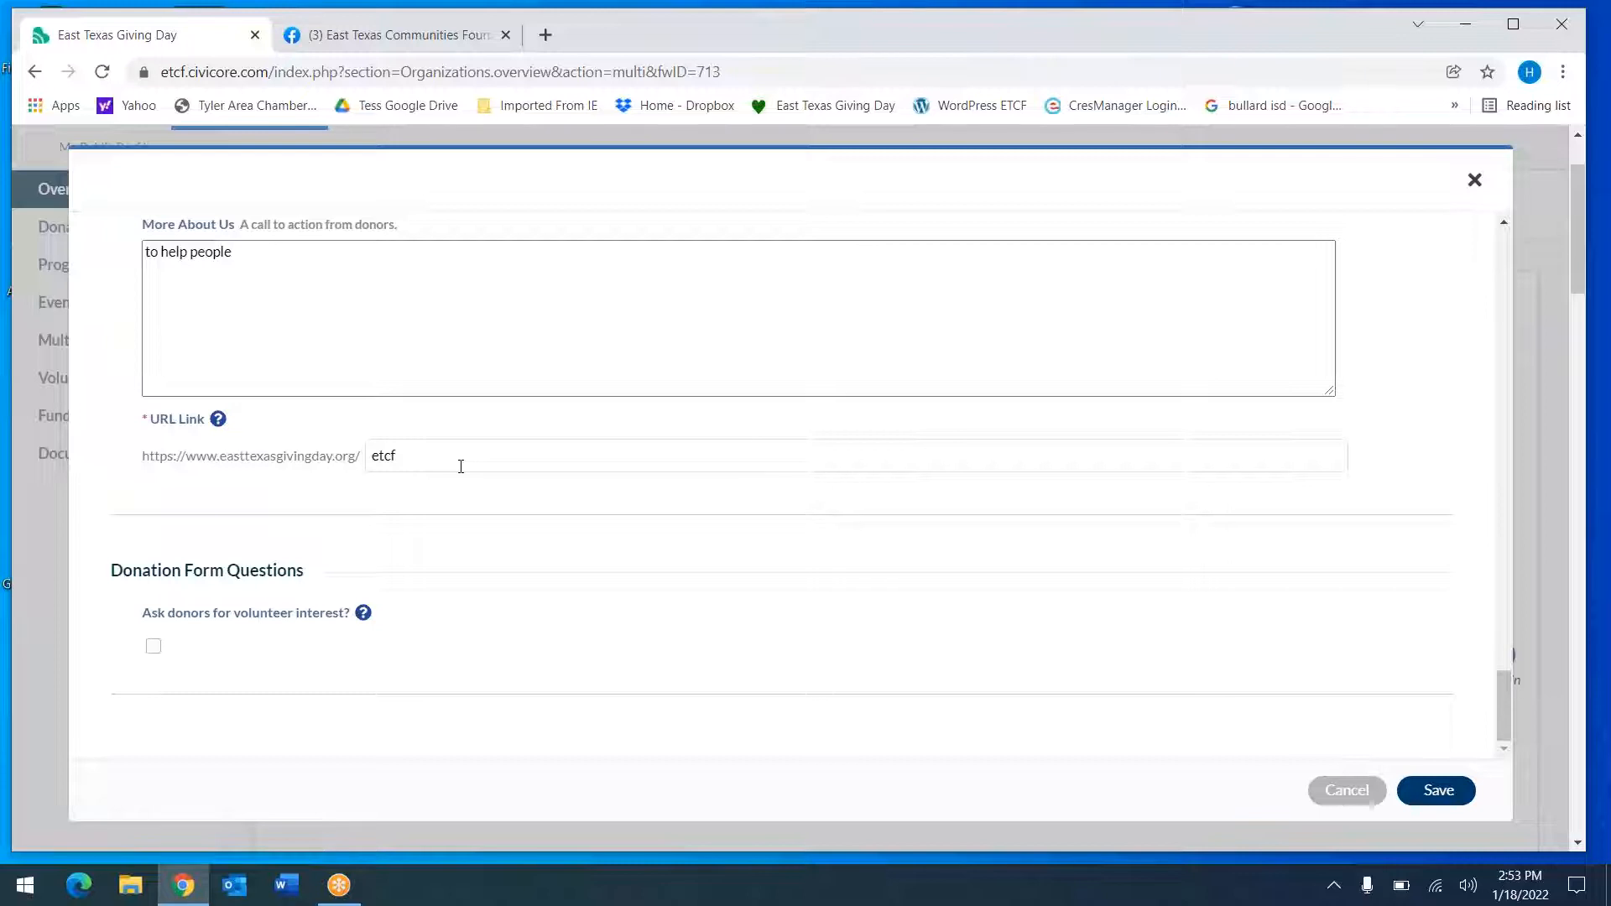
{"action": "double_click", "coordinate": [417, 463]}
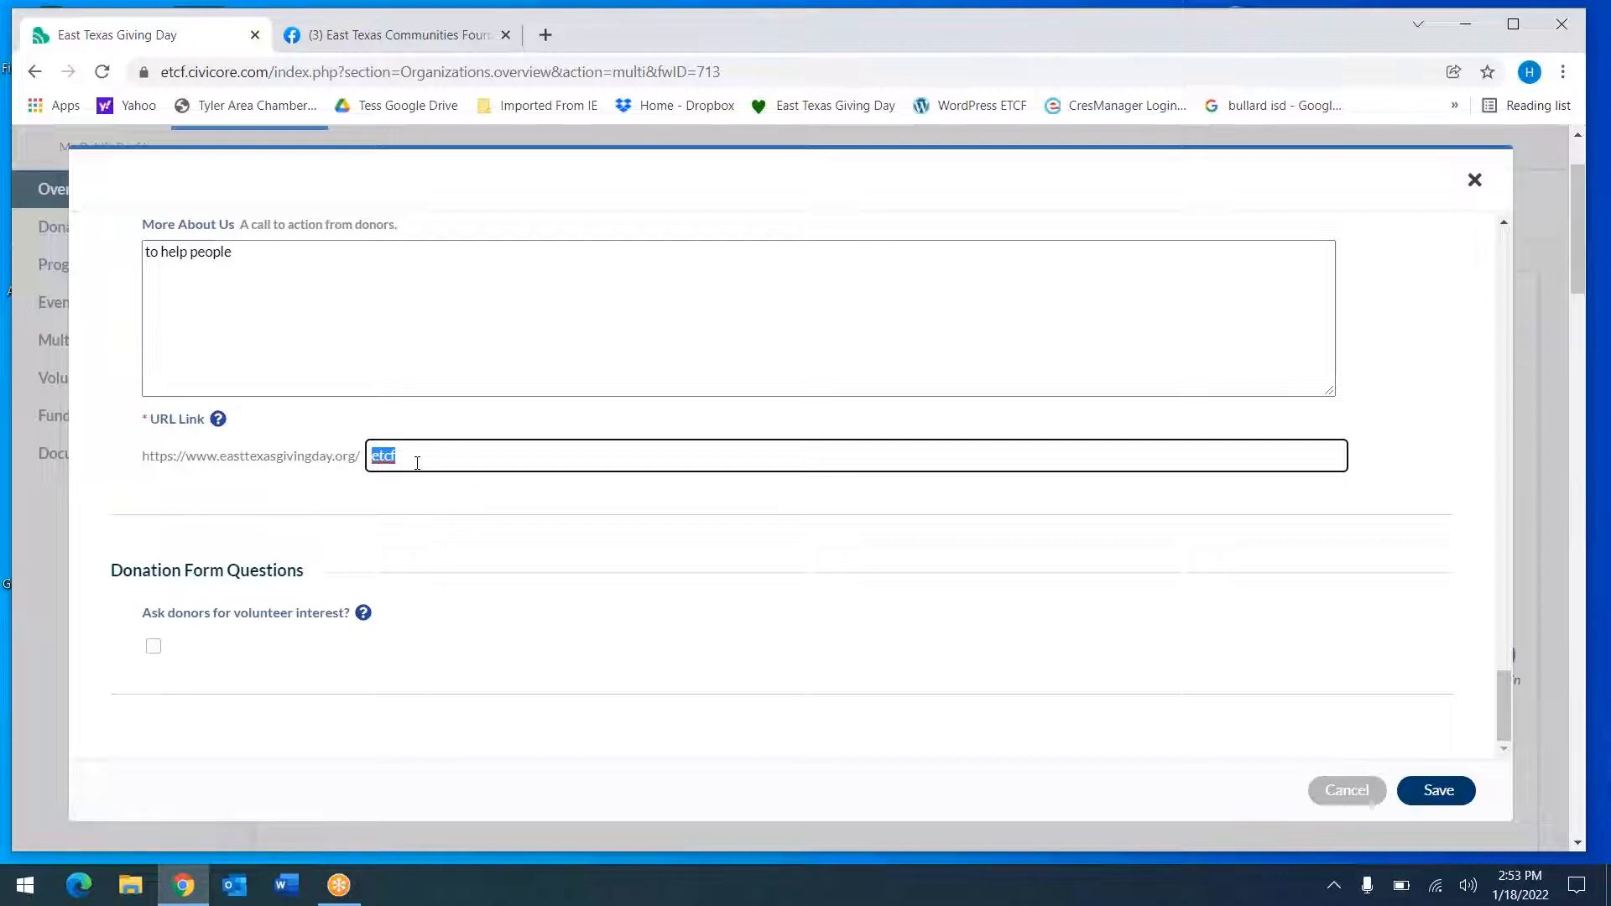
{"action": "type", "text": "etcf"}
{"action": "mouse_move", "coordinate": [370, 630]}
{"action": "left_click", "coordinate": [153, 651]}
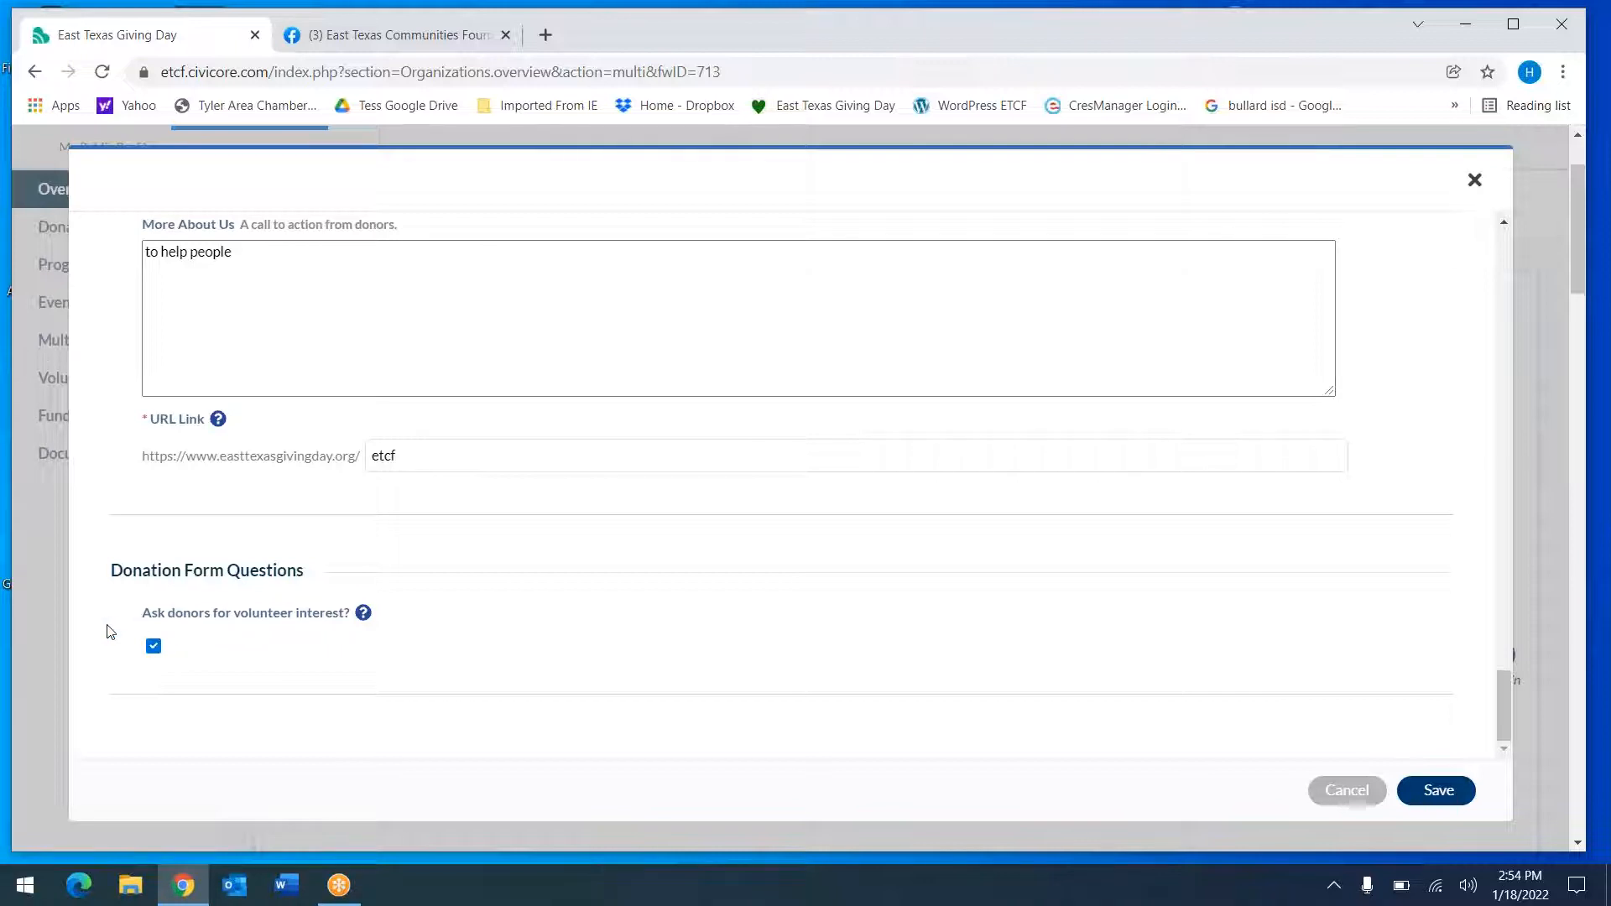
{"action": "left_click", "coordinate": [153, 650]}
{"action": "left_click", "coordinate": [153, 649]}
{"action": "left_click", "coordinate": [153, 648]}
{"action": "left_click", "coordinate": [1117, 389]}
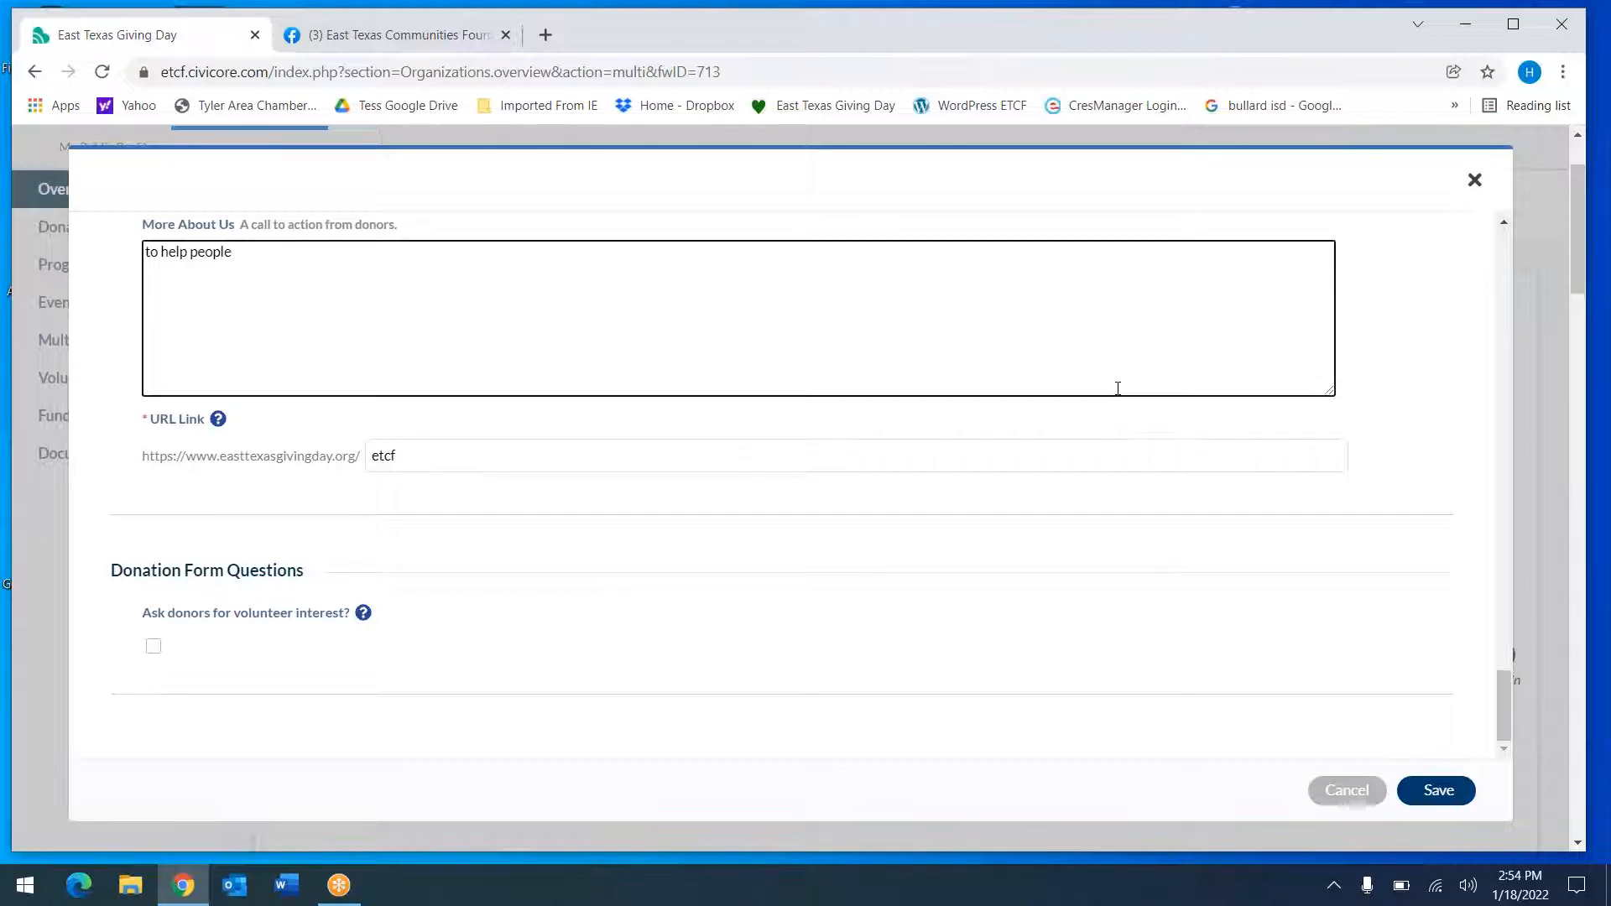
{"action": "left_click", "coordinate": [875, 628]}
{"action": "scroll", "coordinate": [877, 629], "scroll_direction": "down", "scroll_amount": 1}
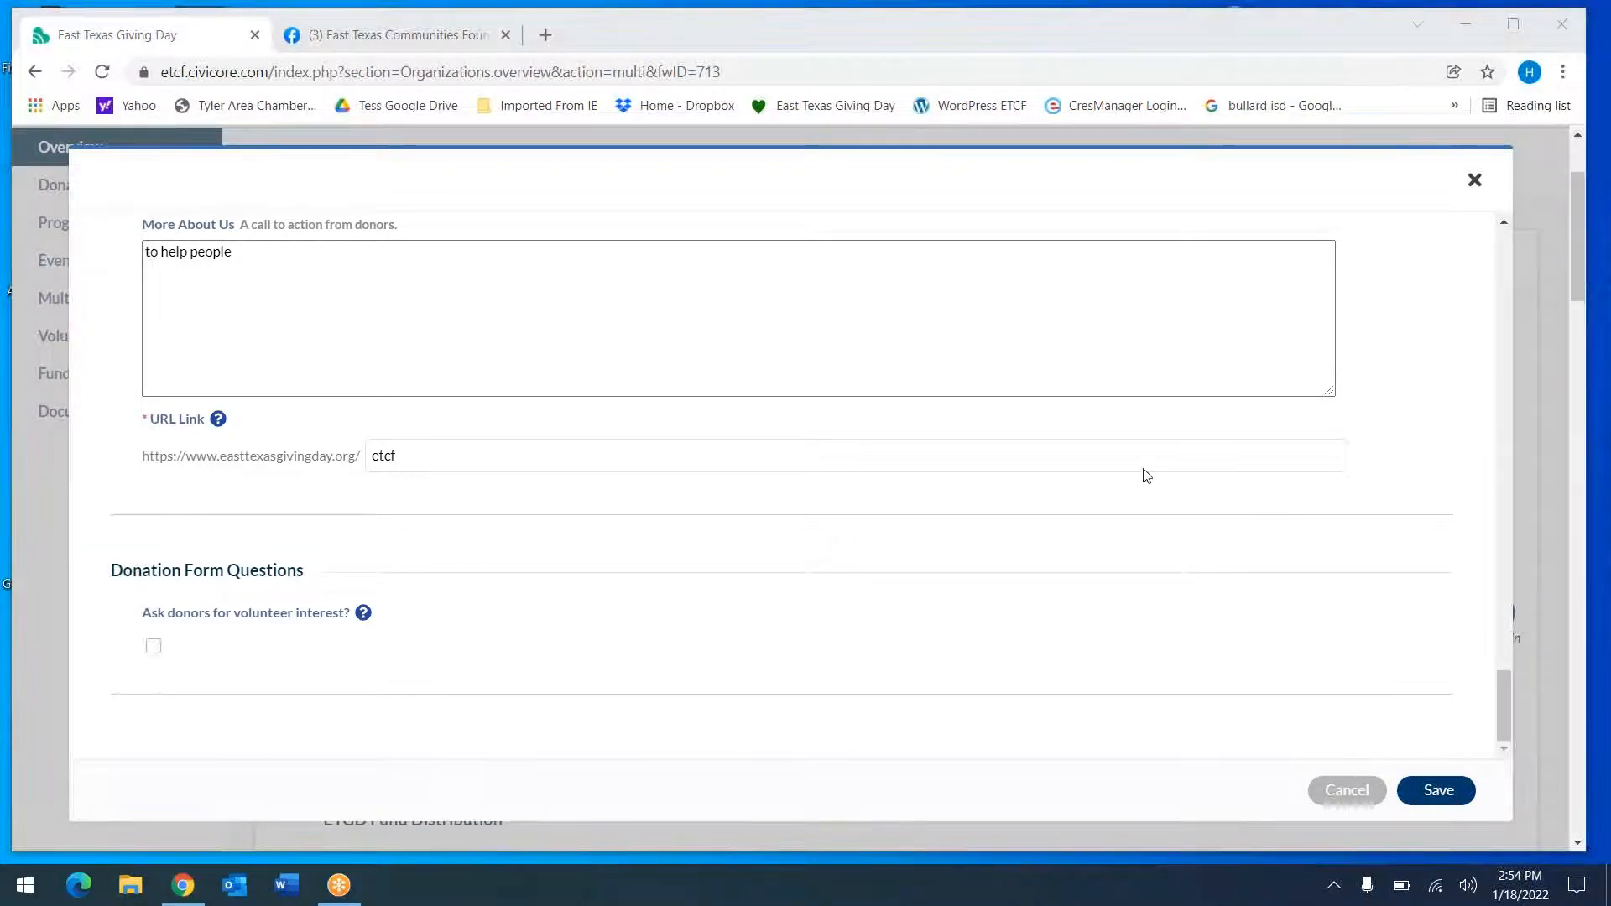
Attempt to save the profile and locate the empty CEO/Executive Director fields
{"action": "left_click", "coordinate": [1447, 801]}
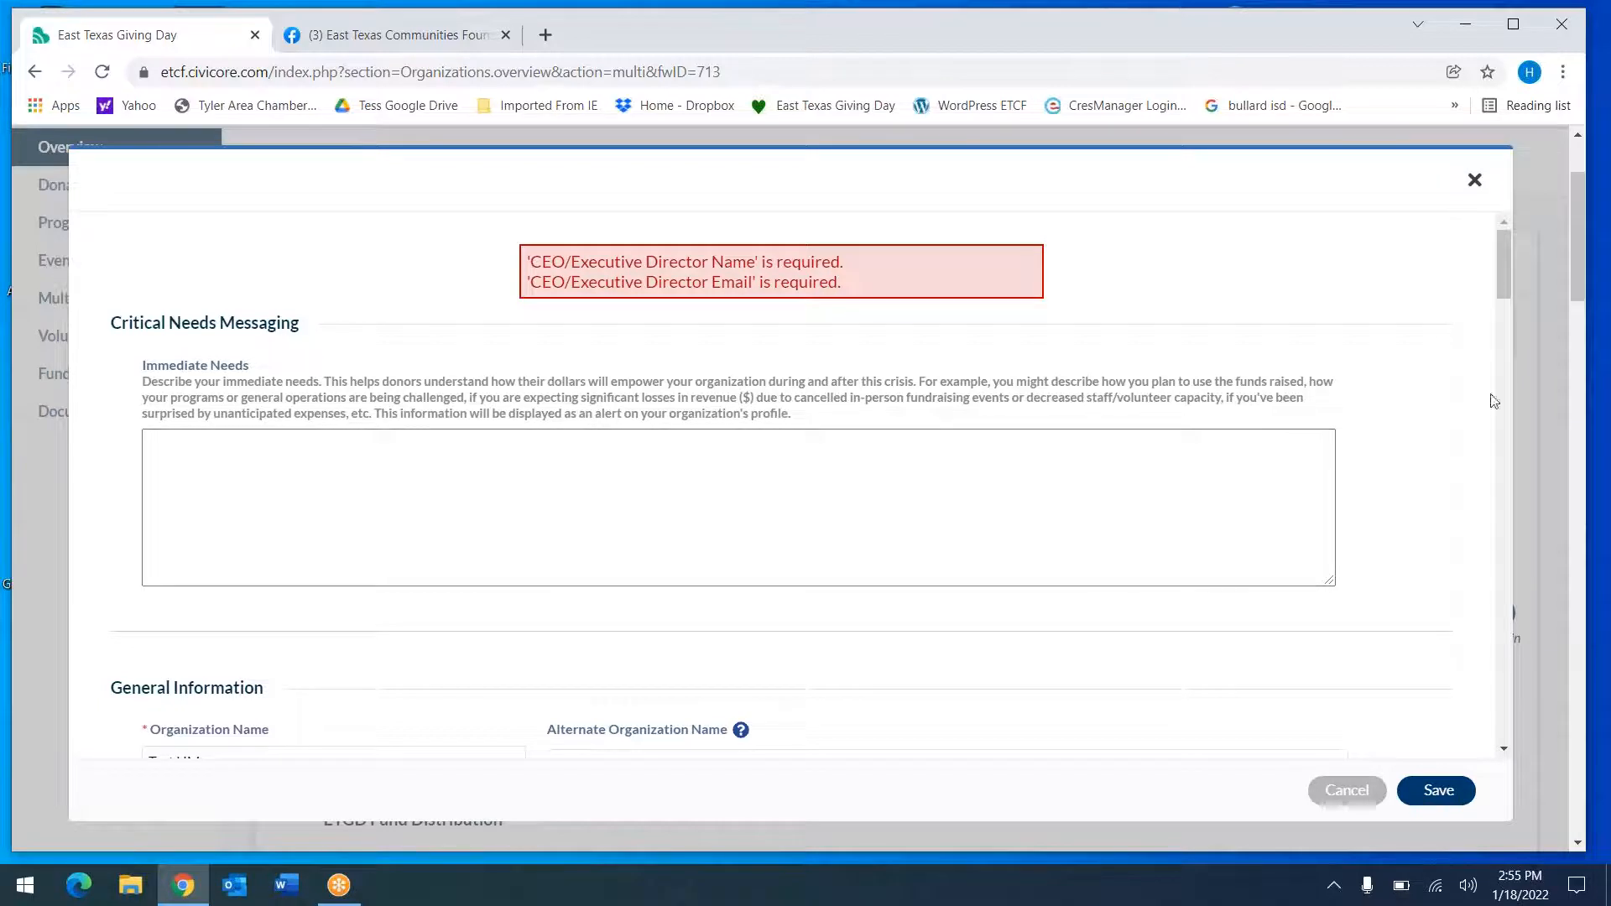
{"action": "left_click_drag", "start_coordinate": [1506, 265], "coordinate": [1492, 439]}
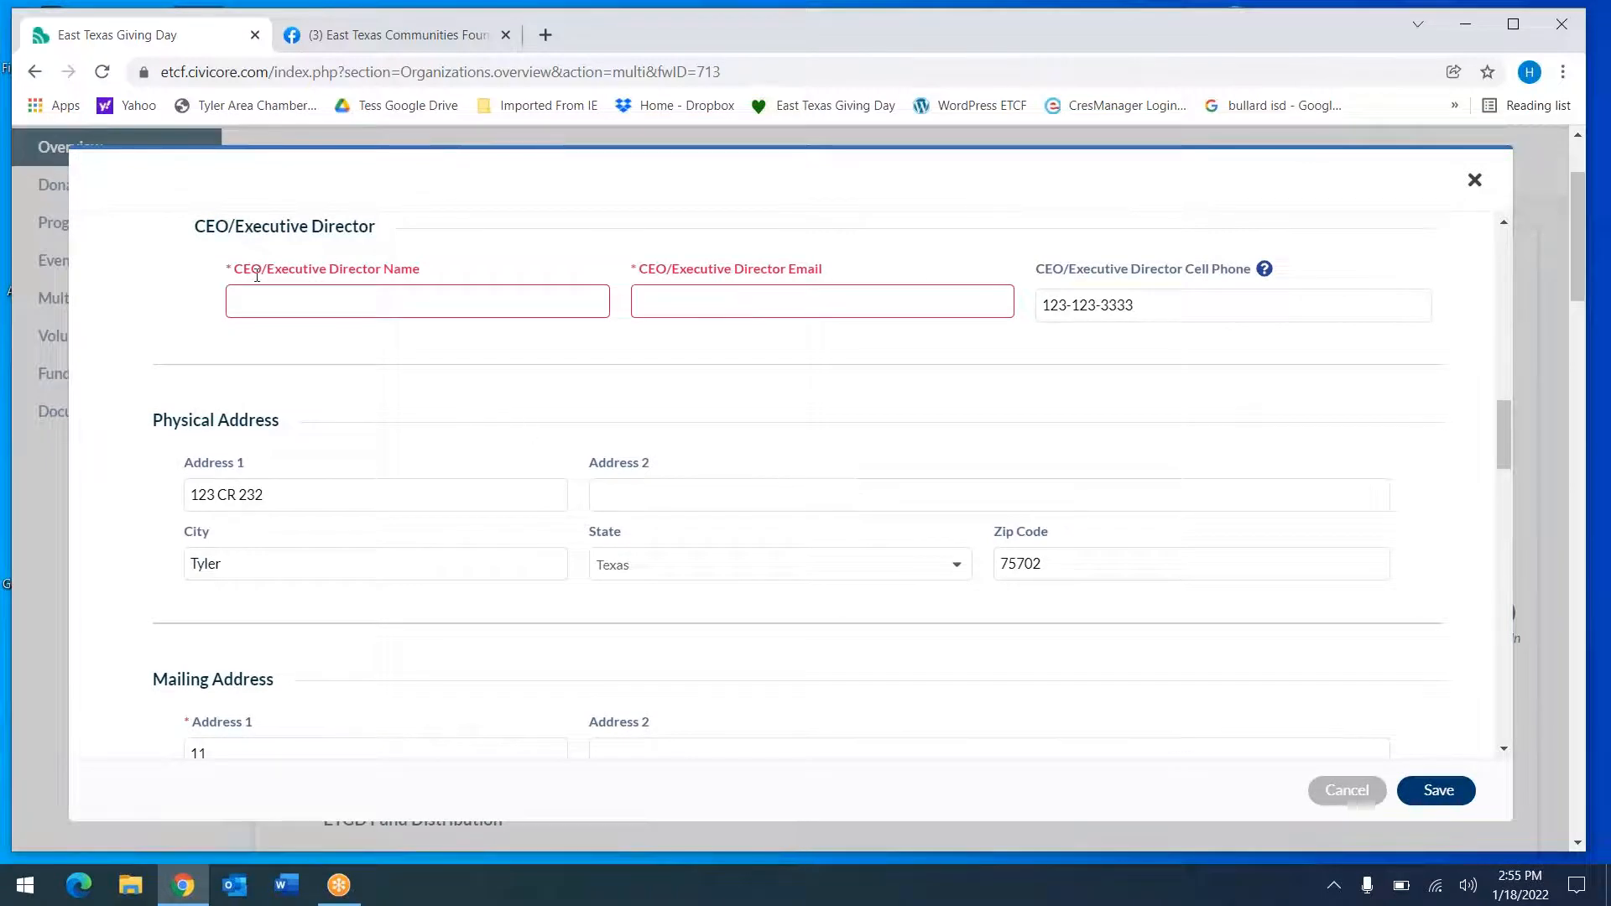
Enter the CEO/Executive Director's name and e-mail address
{"action": "left_click", "coordinate": [242, 299]}
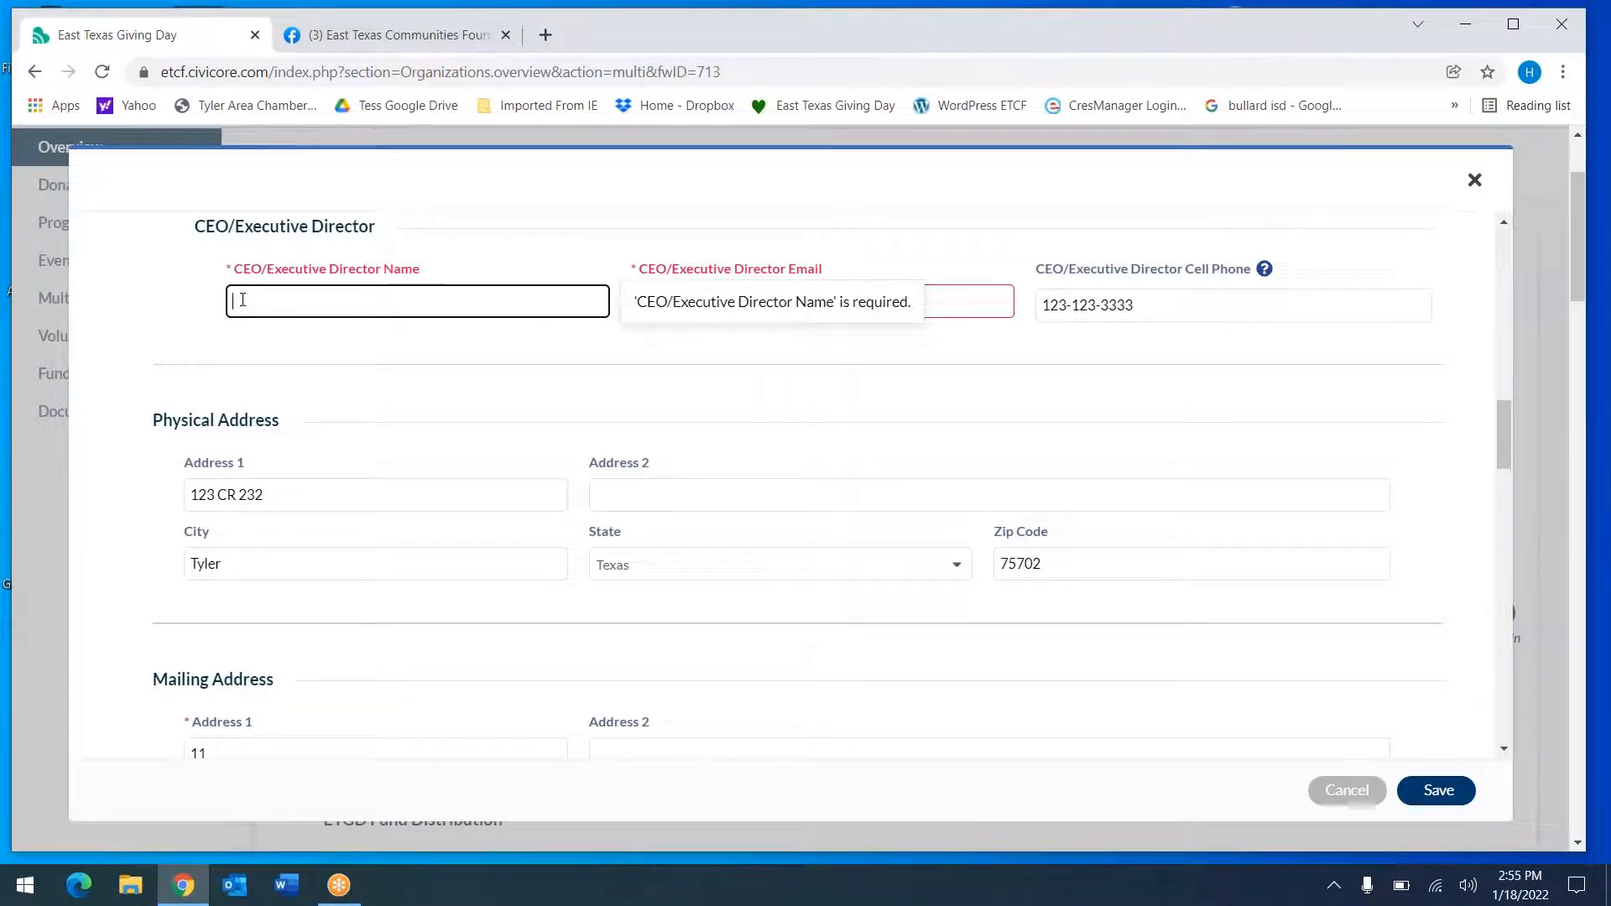
{"action": "type", "text": "AD"}
{"action": "left_click", "coordinate": [950, 304]}
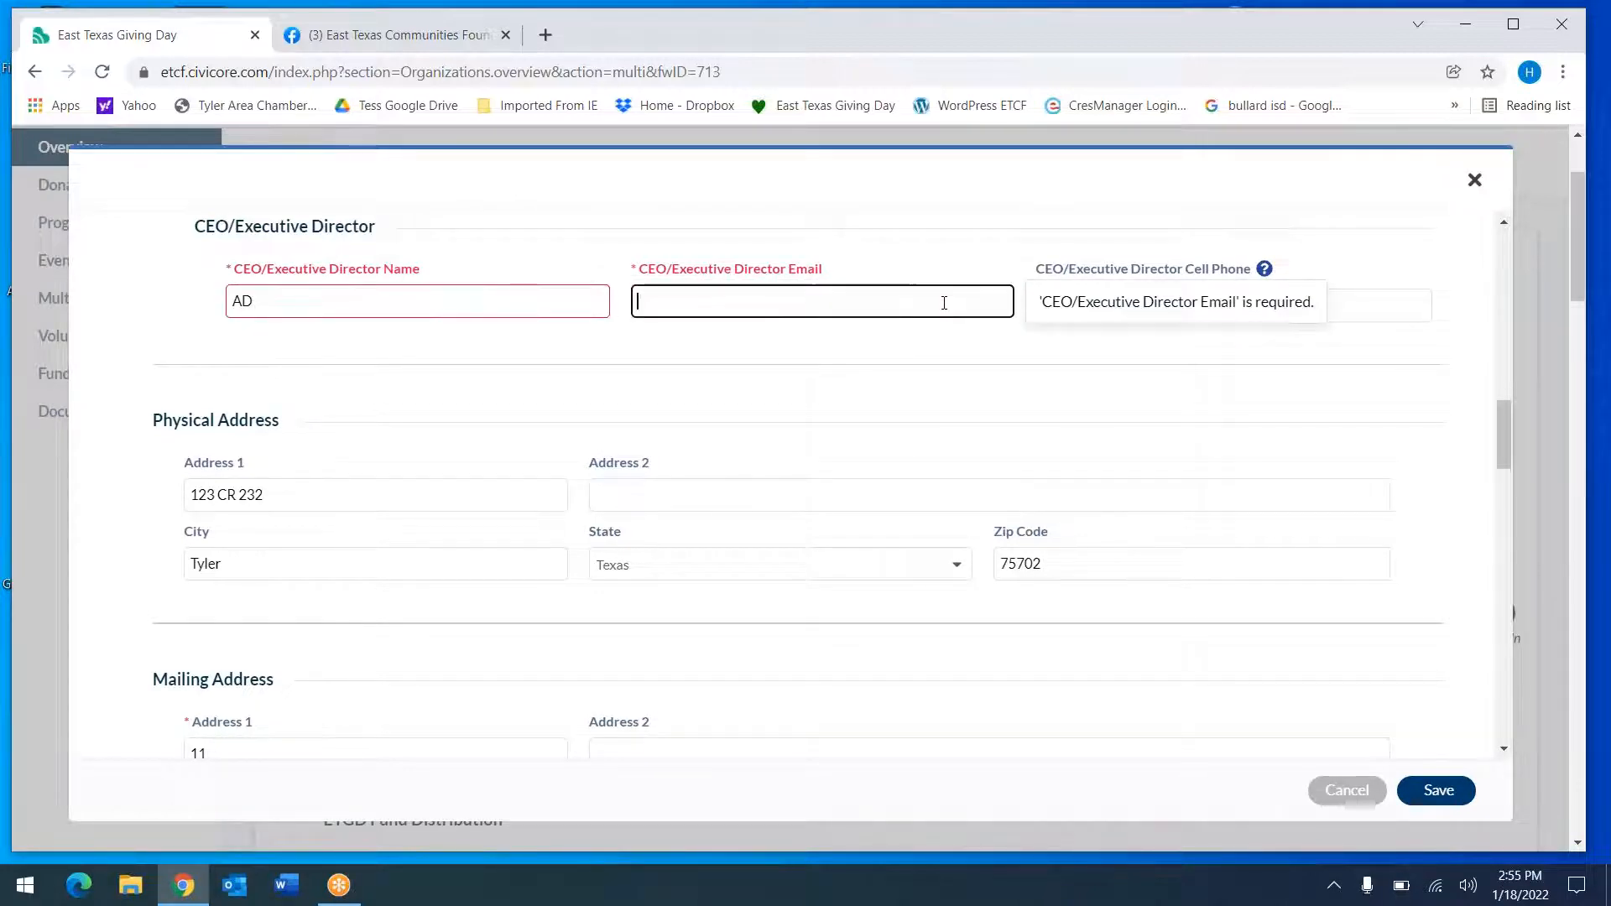
{"action": "left_click", "coordinate": [1408, 376]}
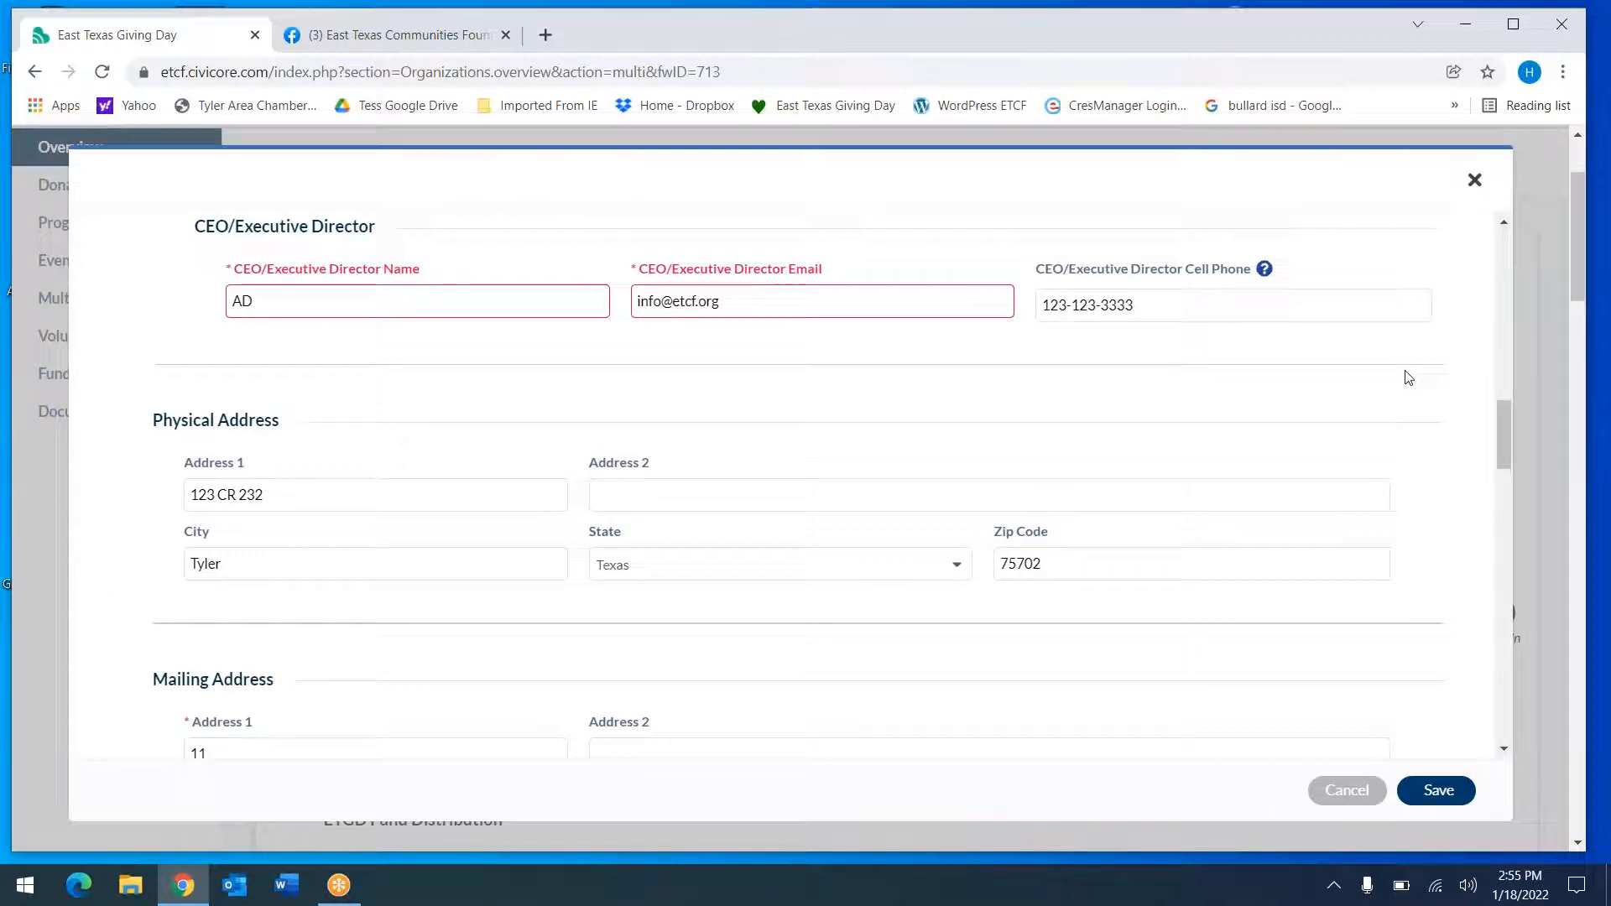
Overwrite the director's cell phone with a placeholder number and scroll to the form bottom
{"action": "double_click", "coordinate": [1164, 312]}
{"action": "triple_click", "coordinate": [1163, 313]}
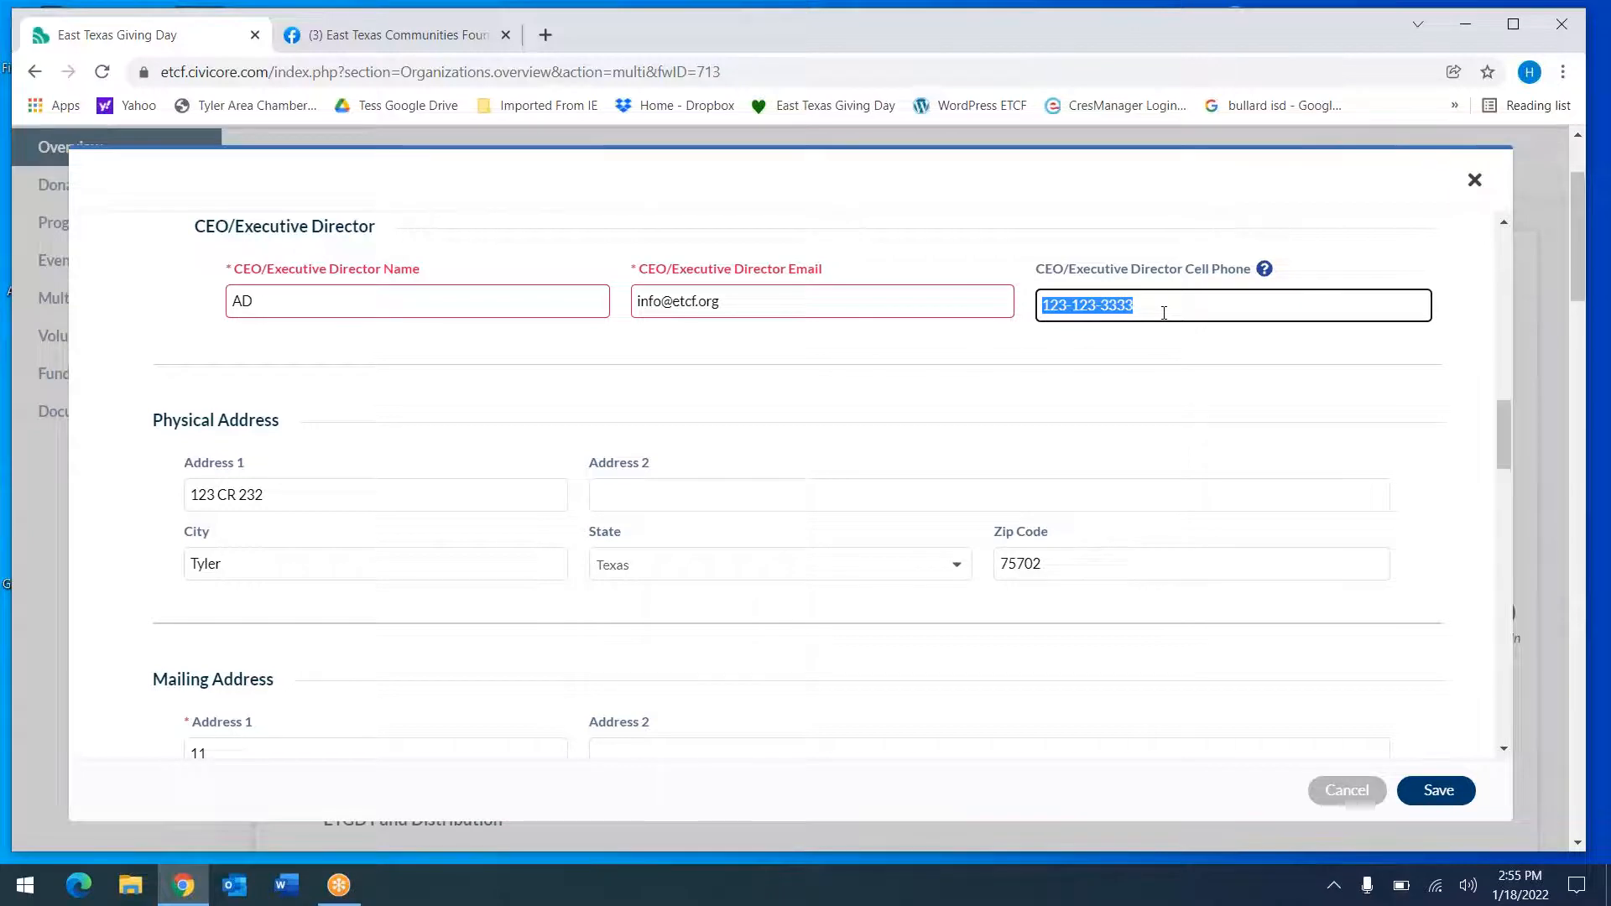
{"action": "type", "text": "000-"}
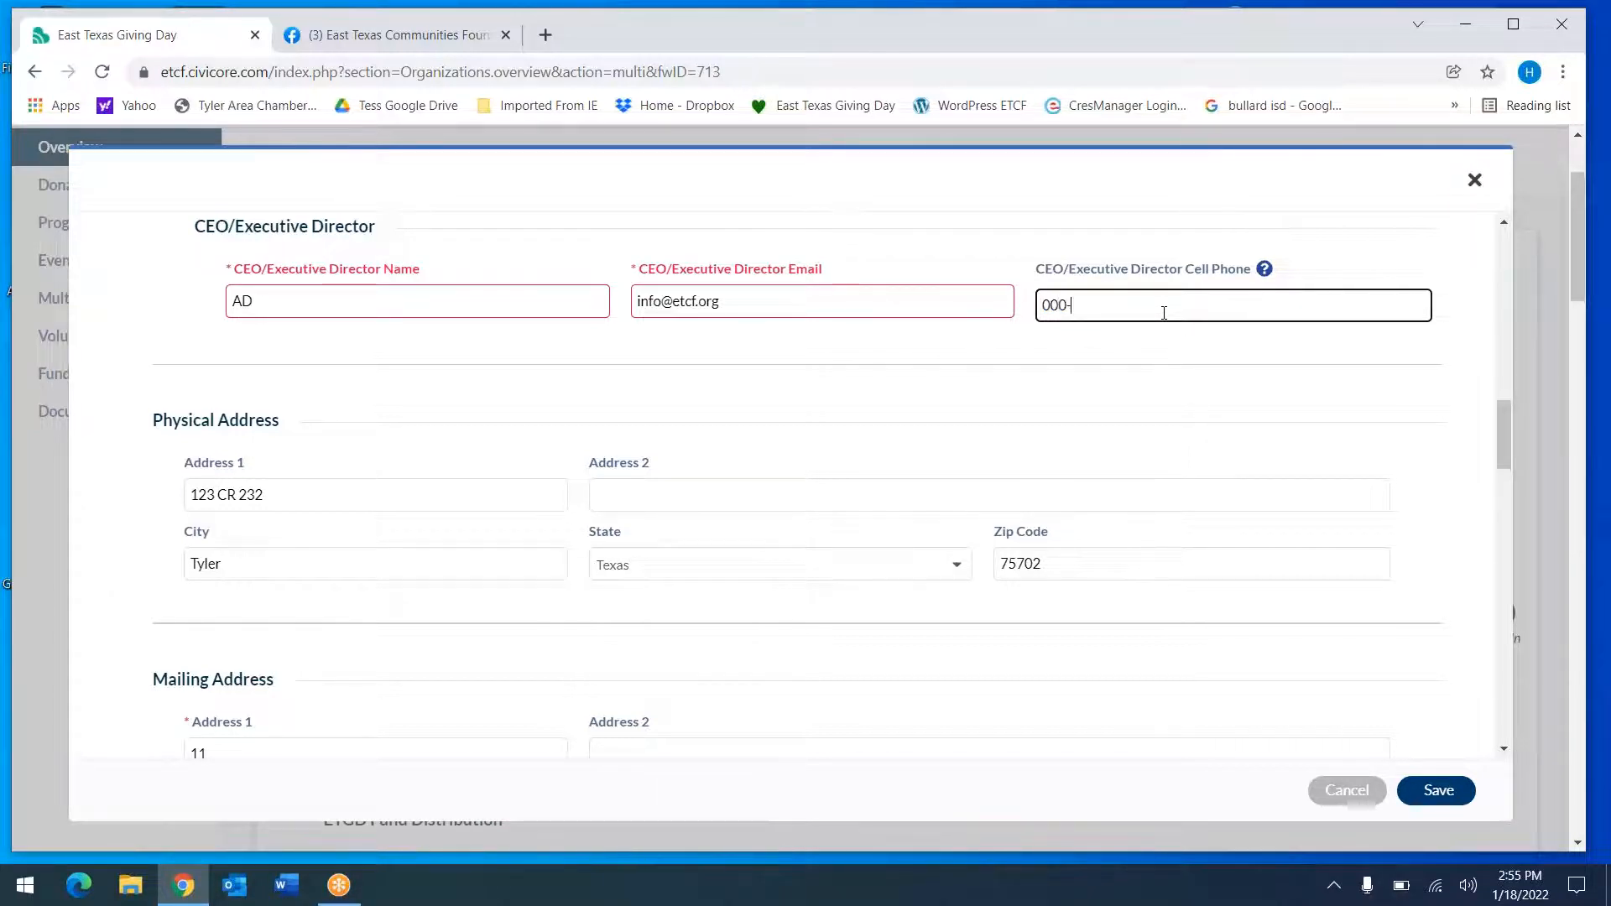
{"action": "type", "text": "000-0000"}
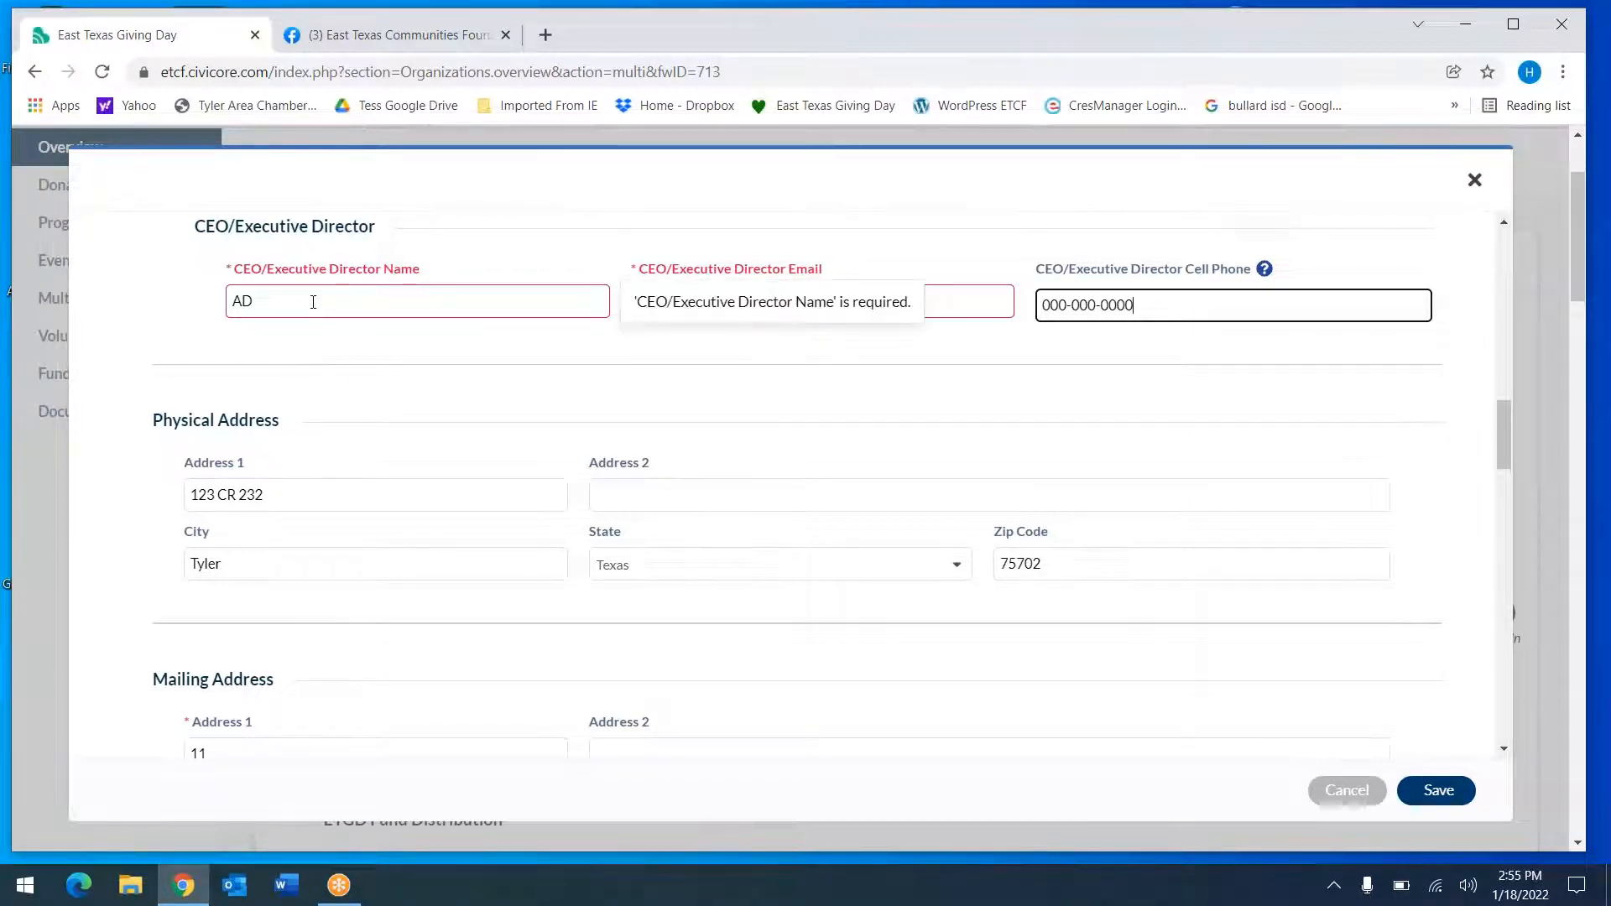
{"action": "left_click", "coordinate": [281, 299]}
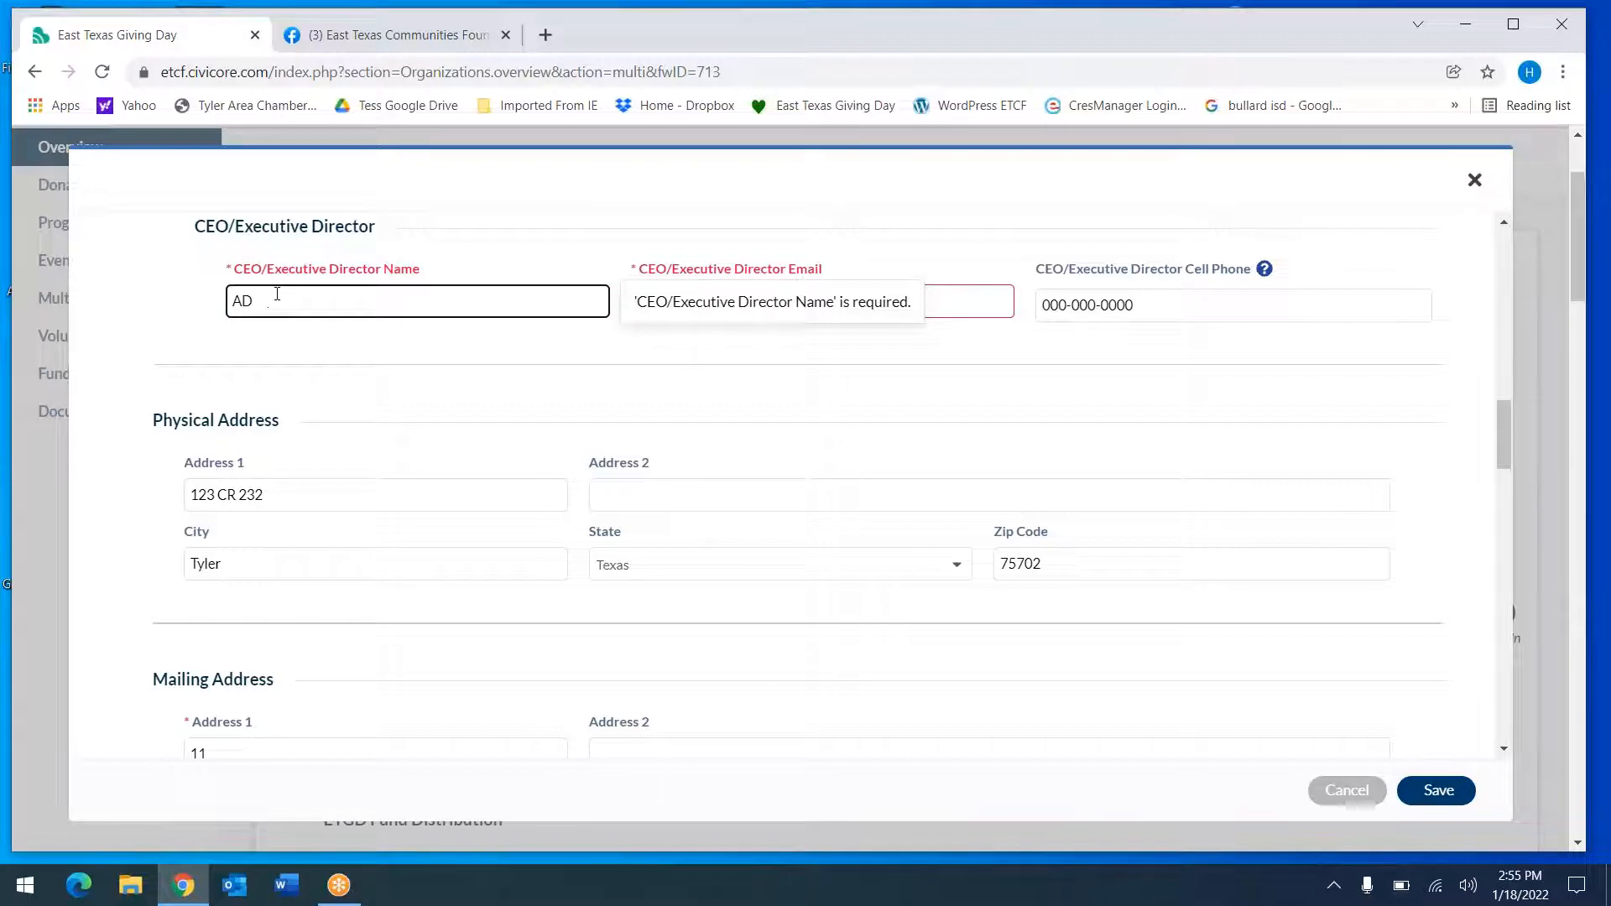
{"action": "double_click", "coordinate": [277, 294]}
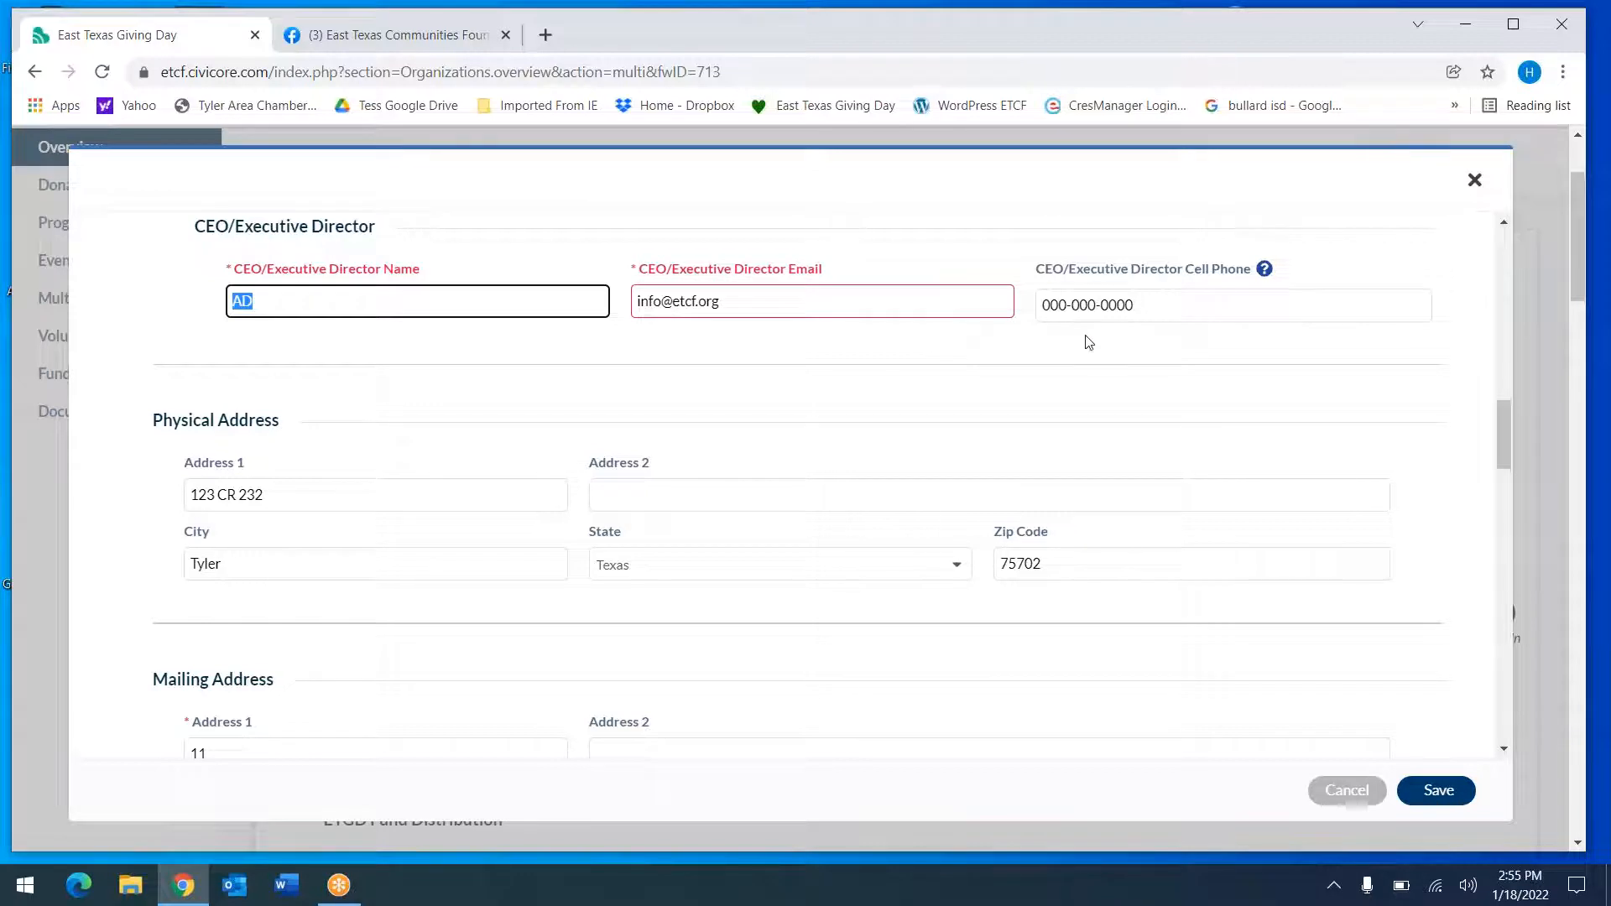
{"action": "left_click", "coordinate": [1314, 385]}
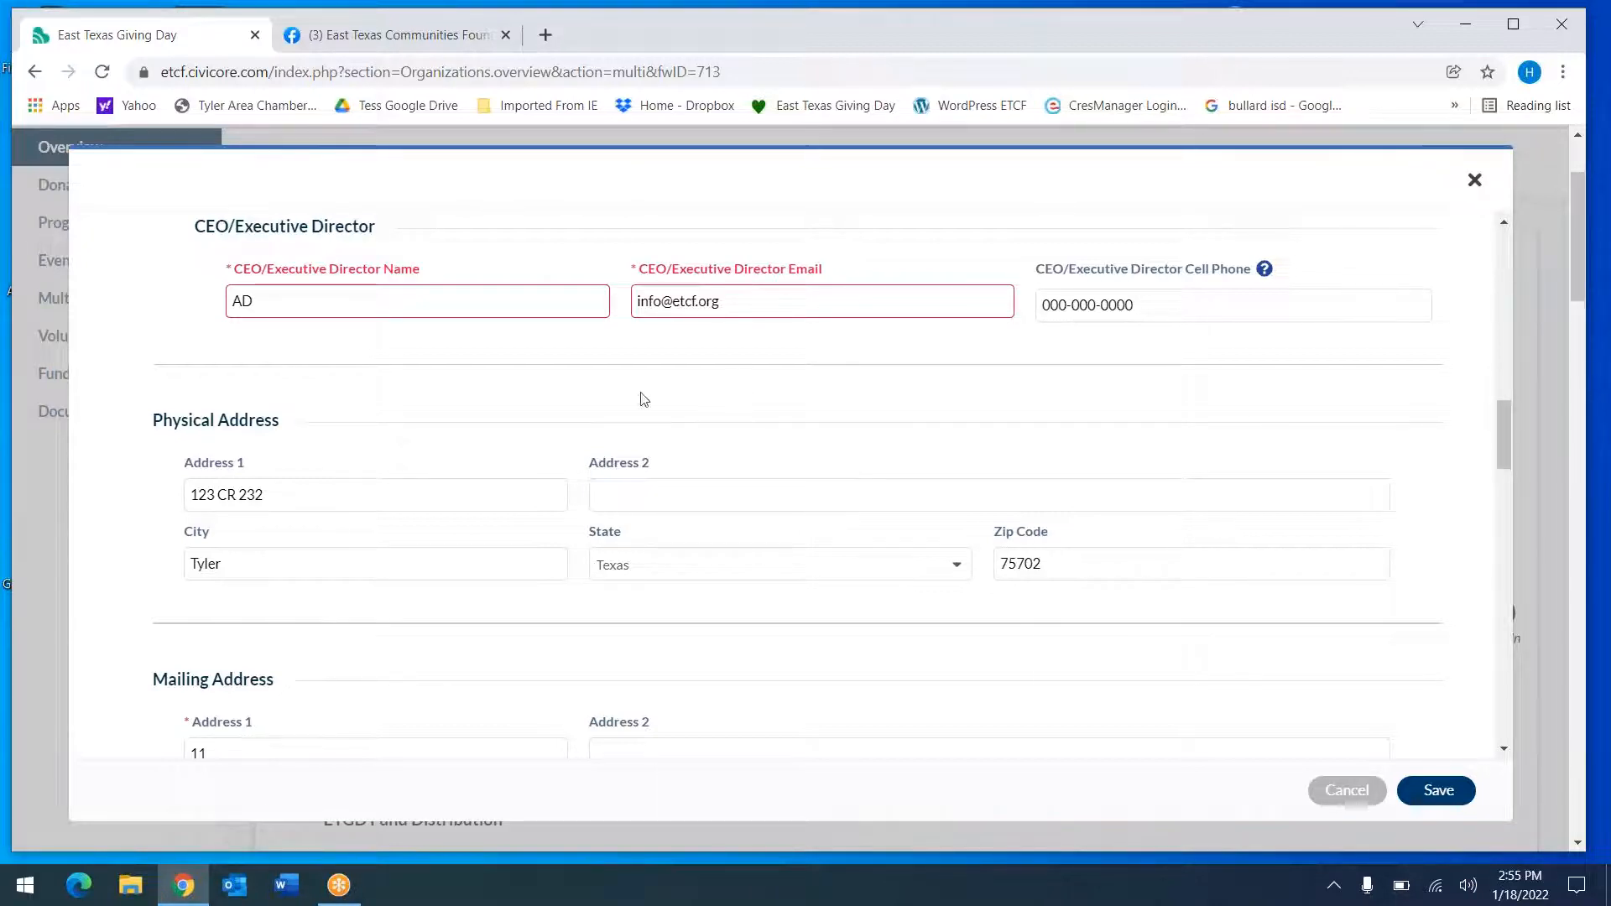
{"action": "mouse_move", "coordinate": [374, 306]}
{"action": "left_click_drag", "start_coordinate": [1500, 428], "coordinate": [1471, 770]}
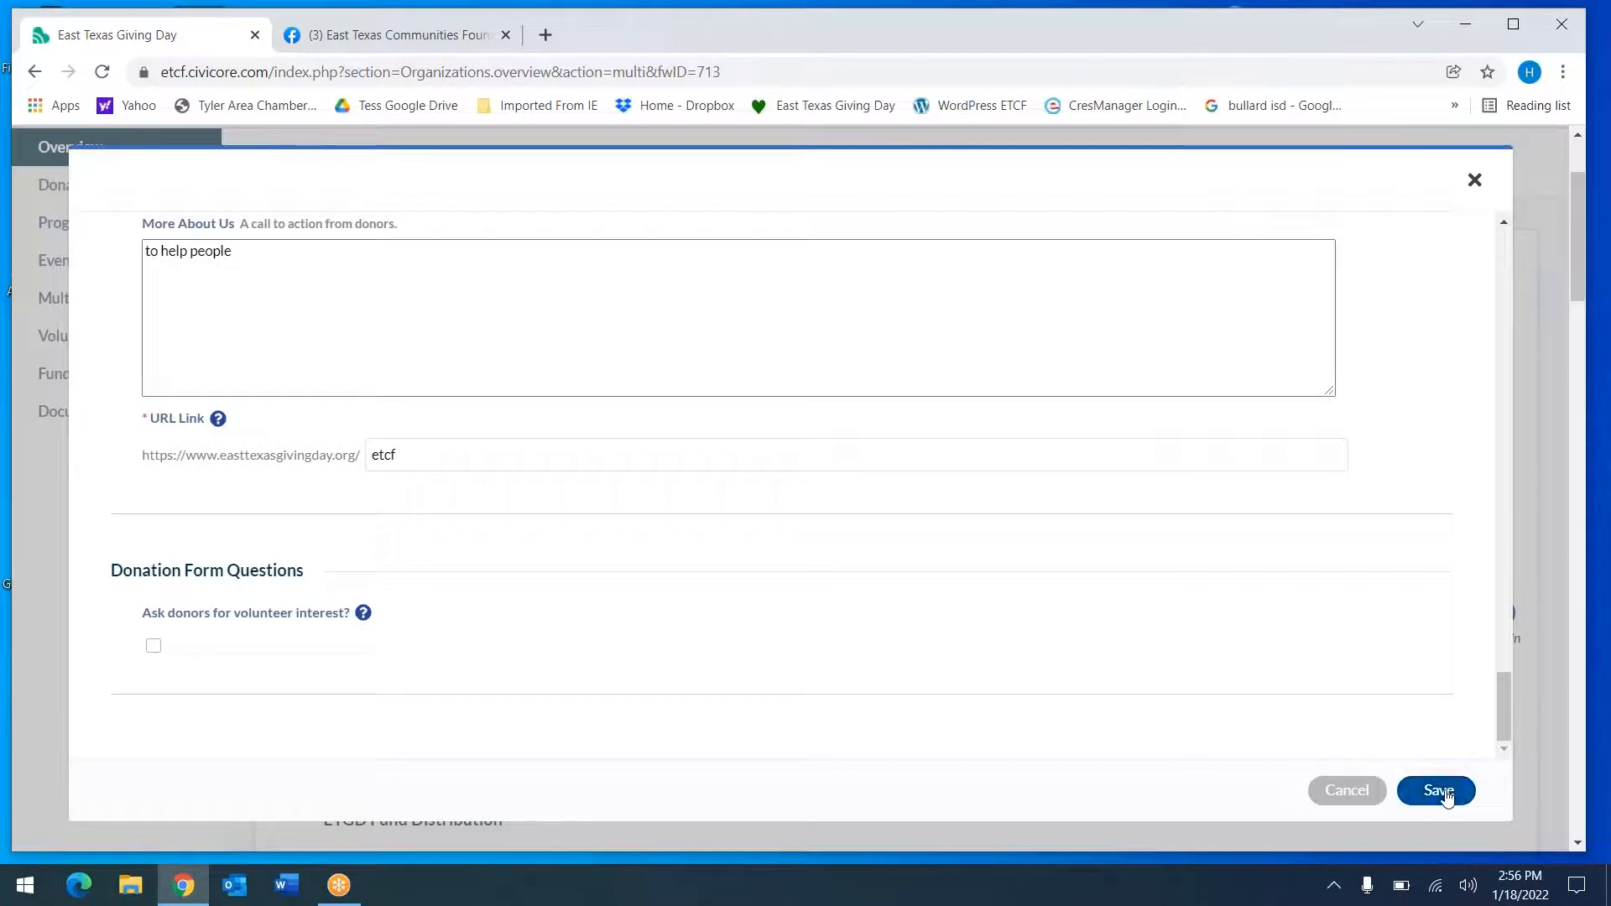
Save the profile and check the Overview's Profile Status: updated 01/18/2022, Updates Required
{"action": "left_click", "coordinate": [1446, 797]}
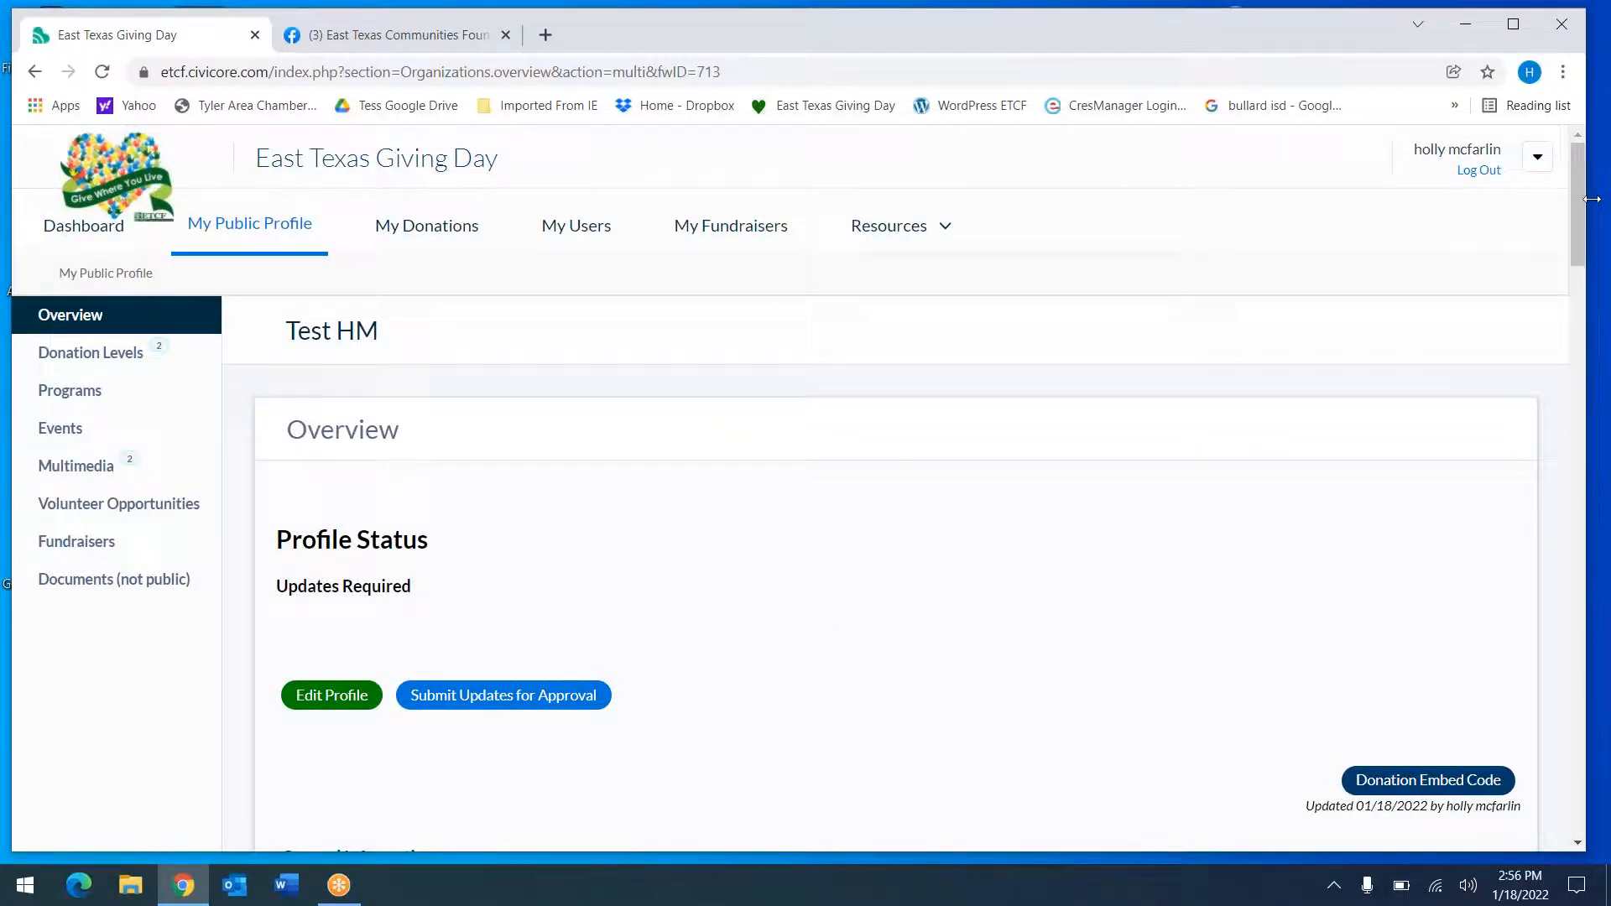
{"action": "left_click_drag", "start_coordinate": [1582, 197], "coordinate": [1573, 253]}
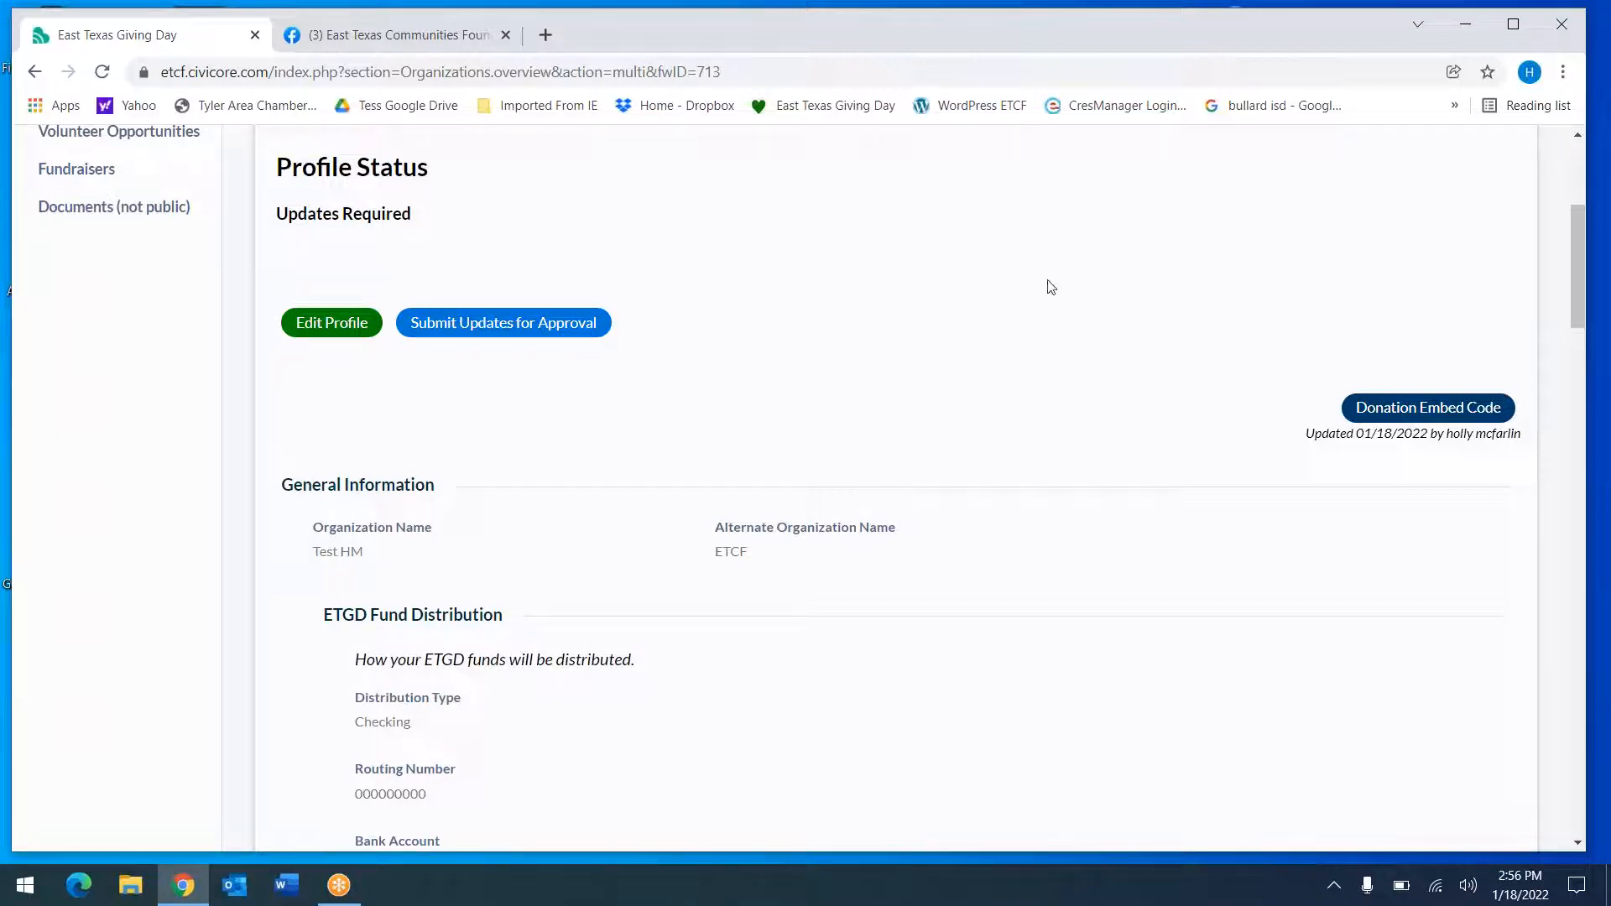
{"action": "left_click_drag", "start_coordinate": [1584, 296], "coordinate": [1587, 239]}
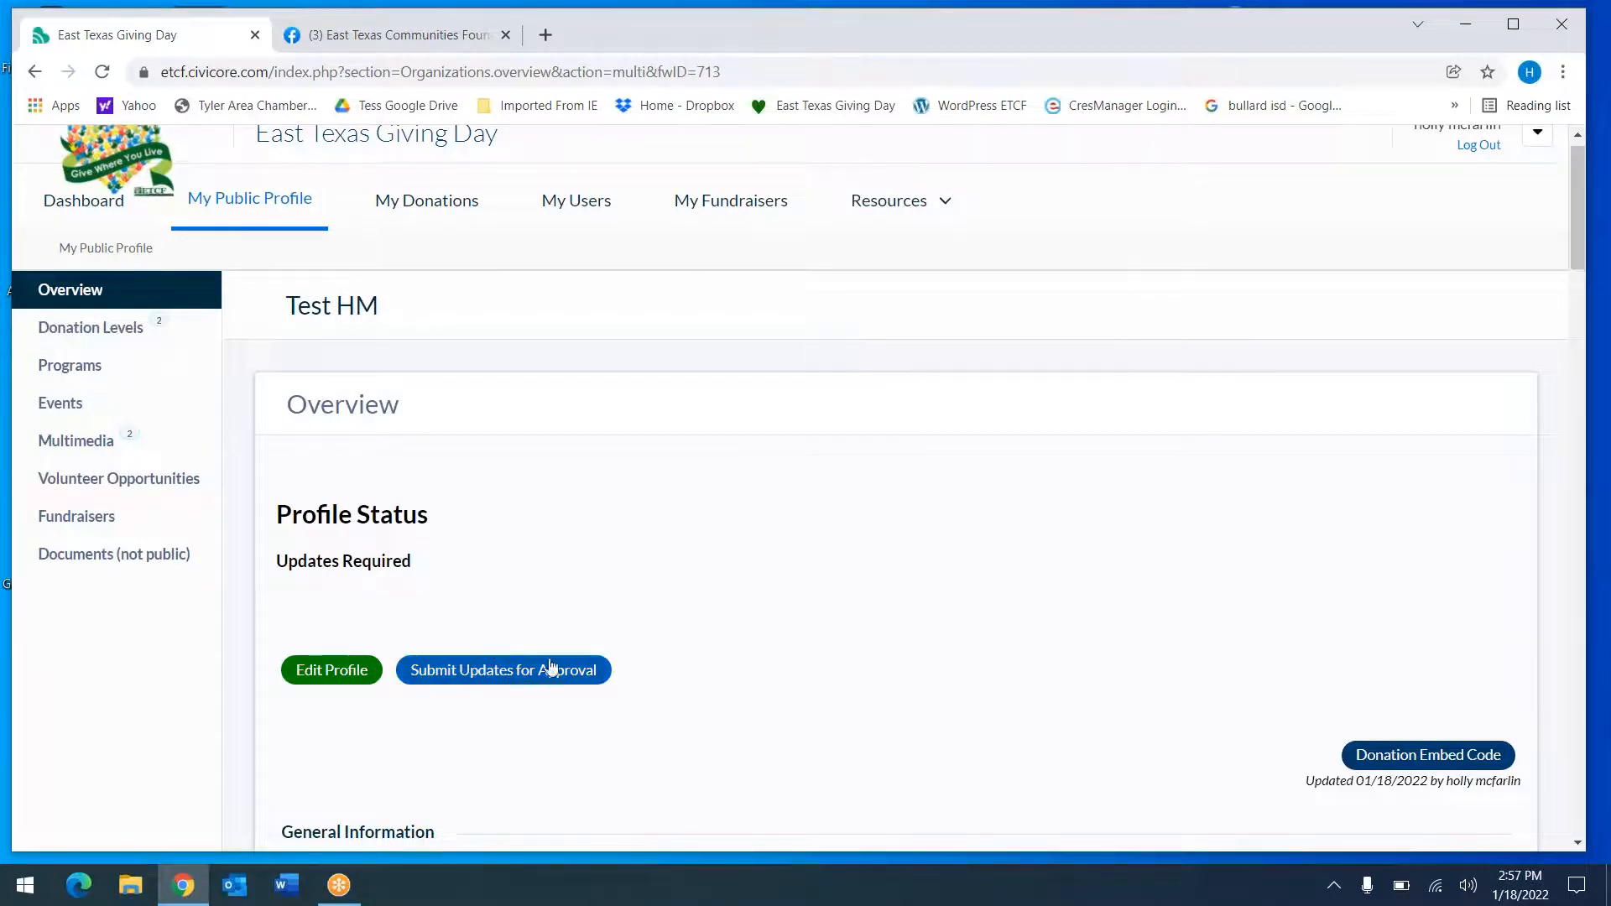
Open Donation Levels, listing $10.00 and $1,000.00, and cancel adding a new level
{"action": "left_click", "coordinate": [117, 333]}
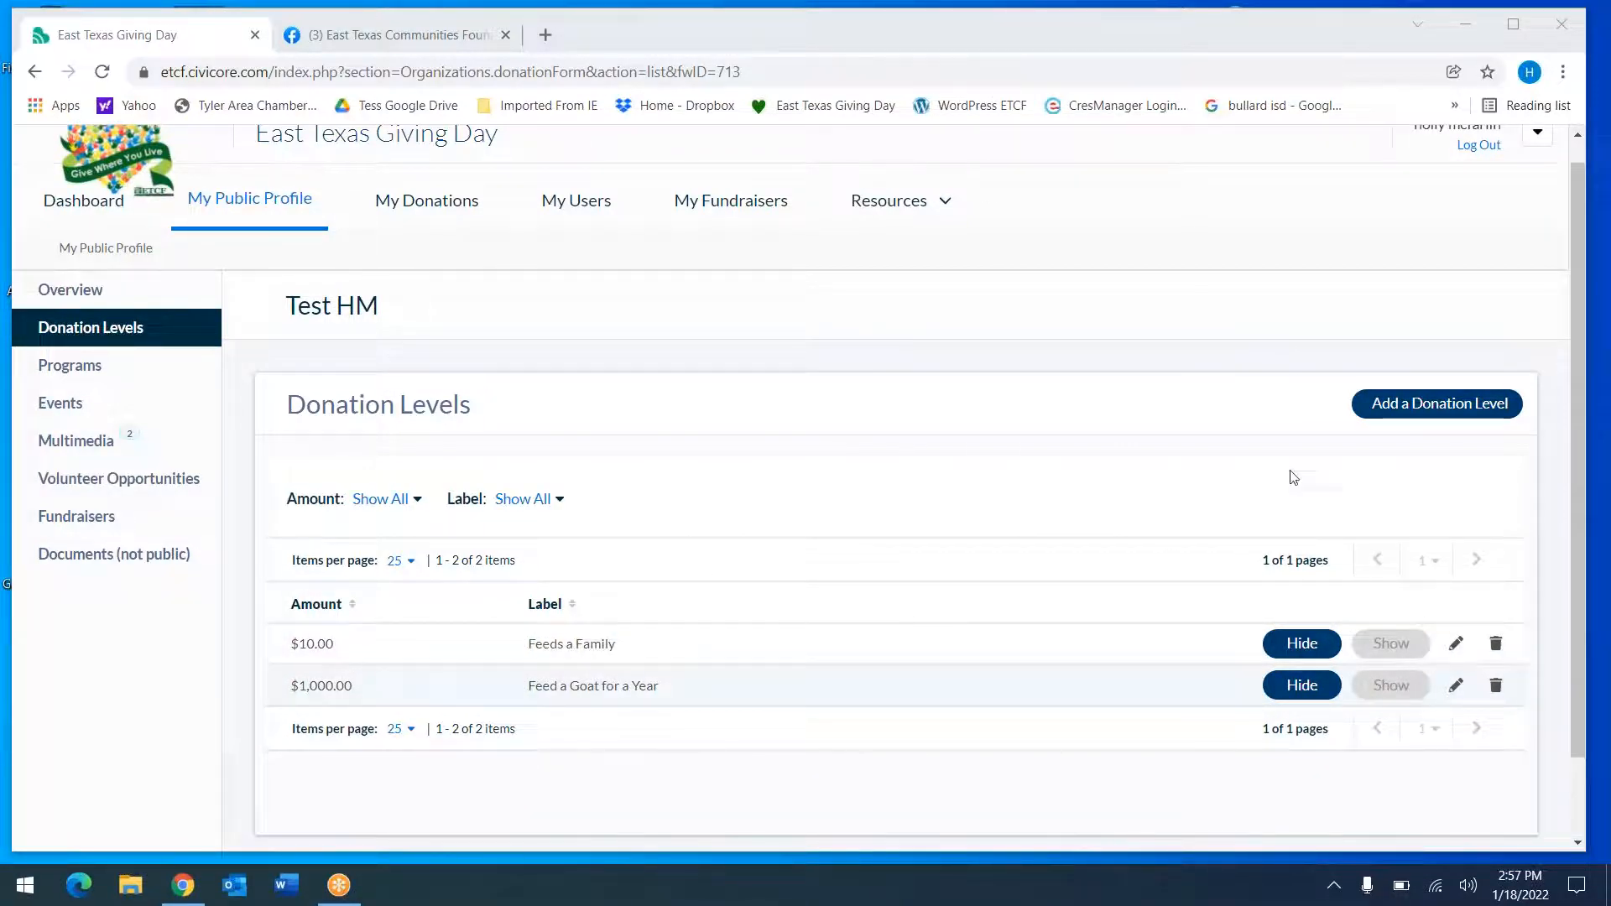
{"action": "left_click", "coordinate": [1426, 406]}
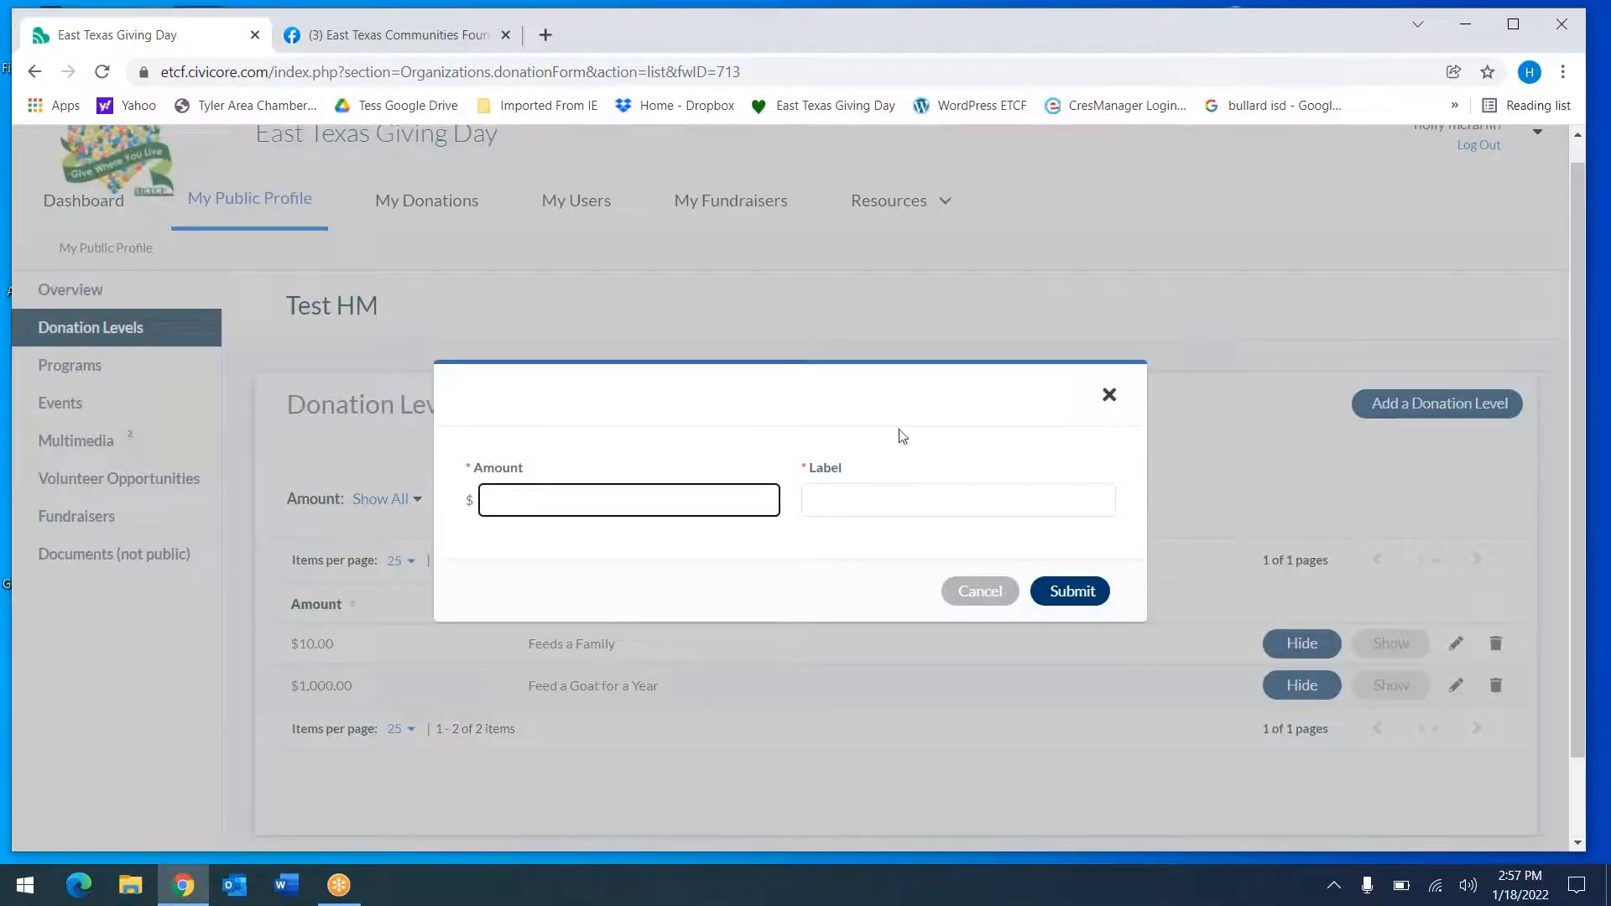
{"action": "left_click", "coordinate": [984, 69]}
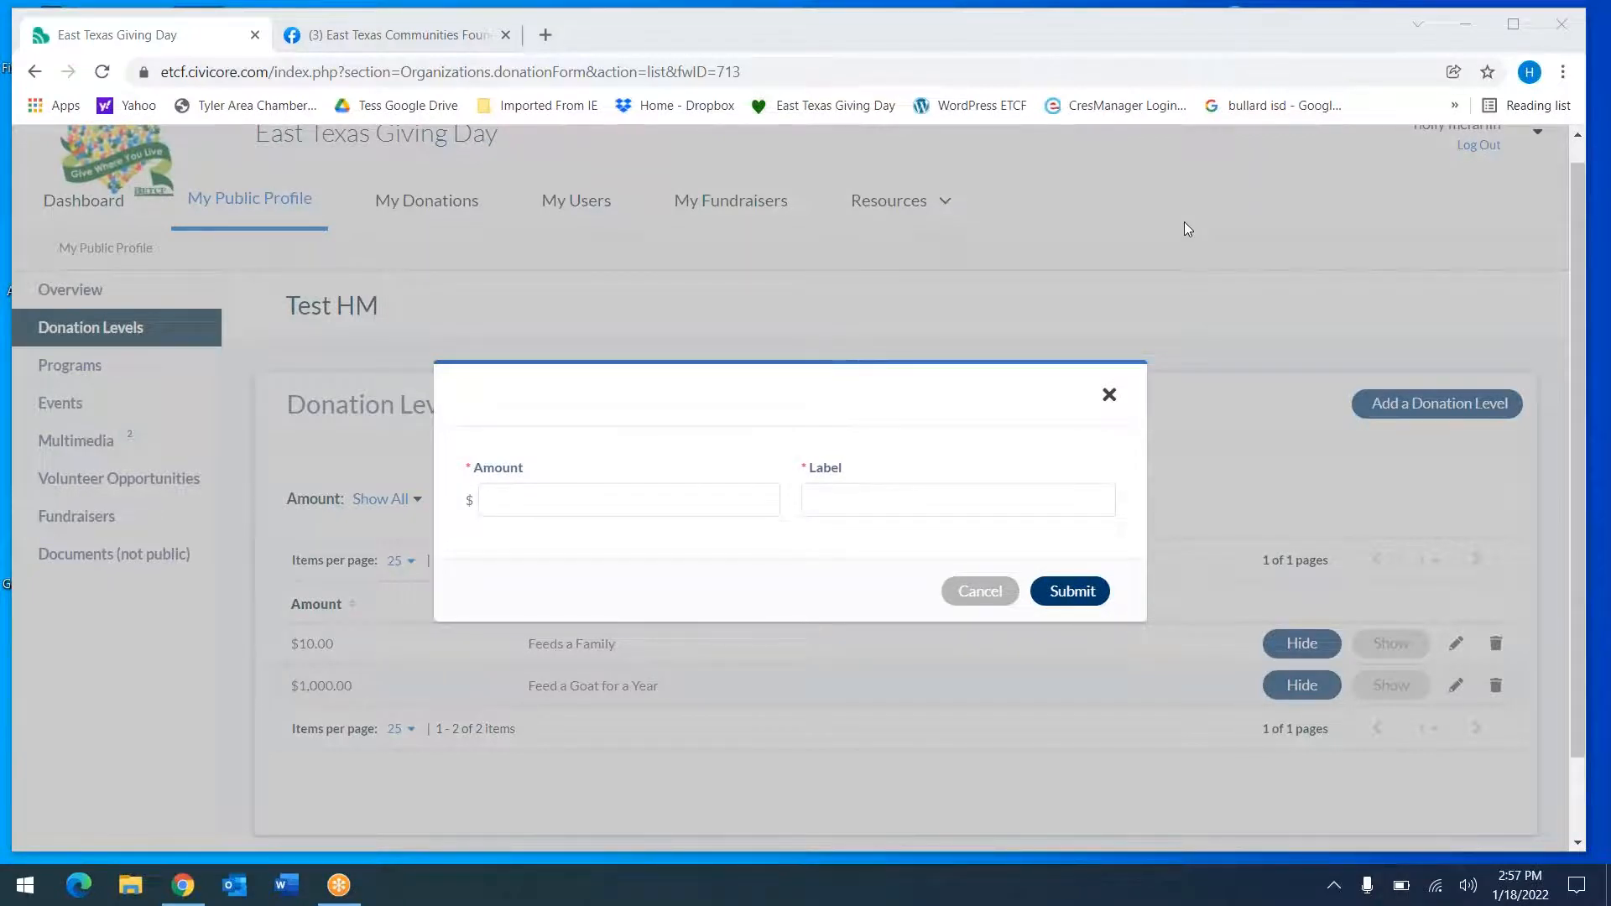
{"action": "left_click", "coordinate": [1109, 394]}
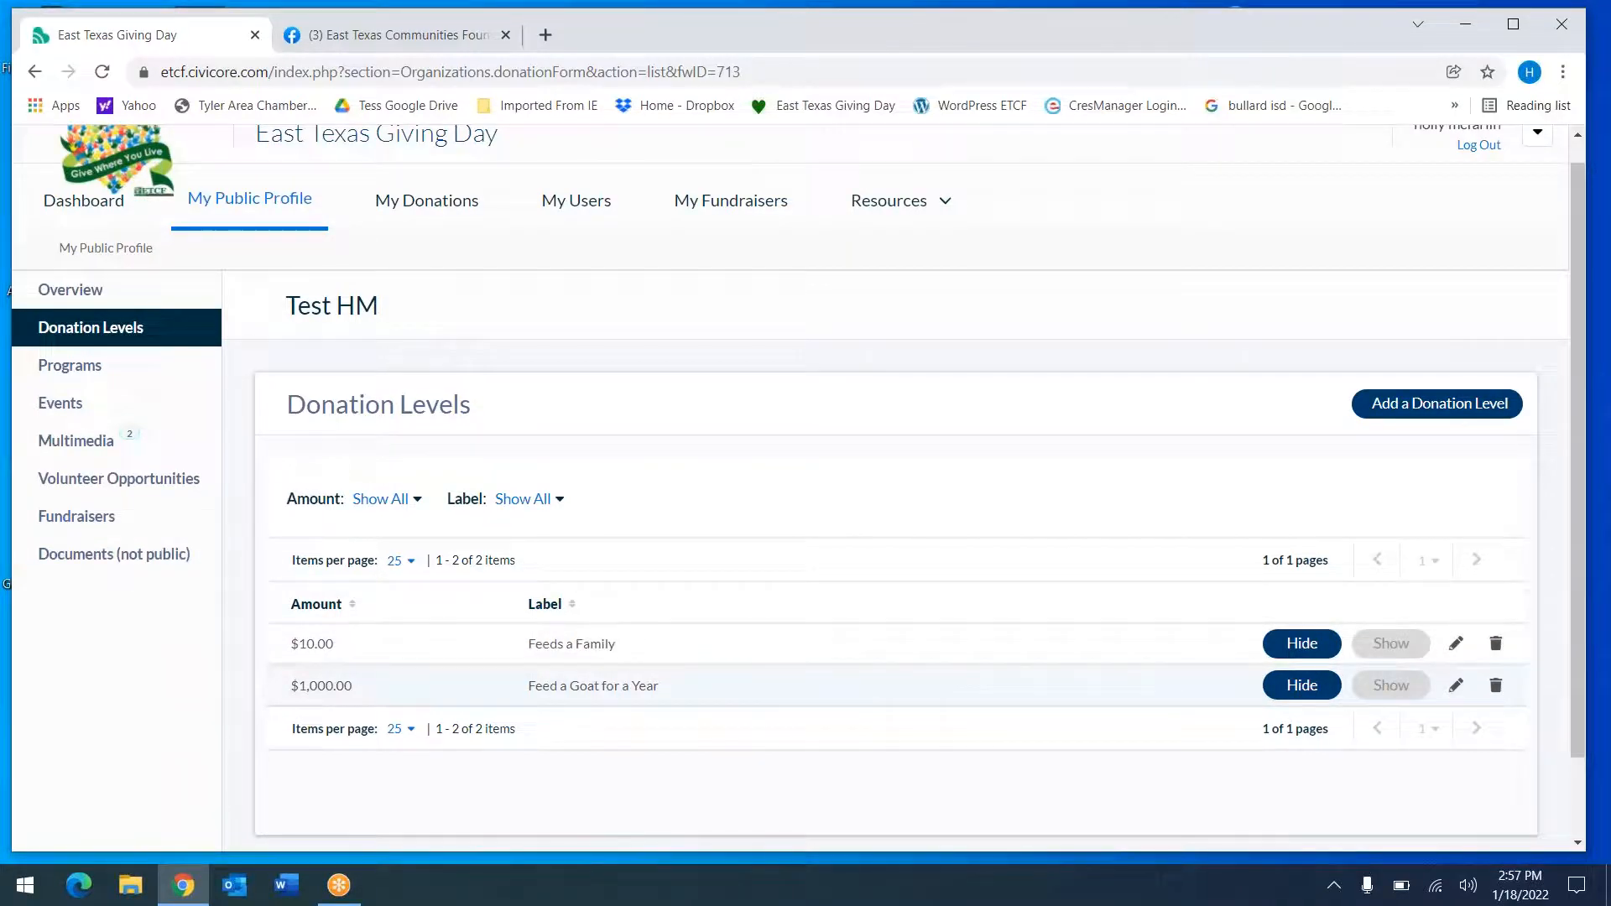
Check the empty Programs list, then move to the Events section showing 0 items
{"action": "left_click", "coordinate": [75, 354]}
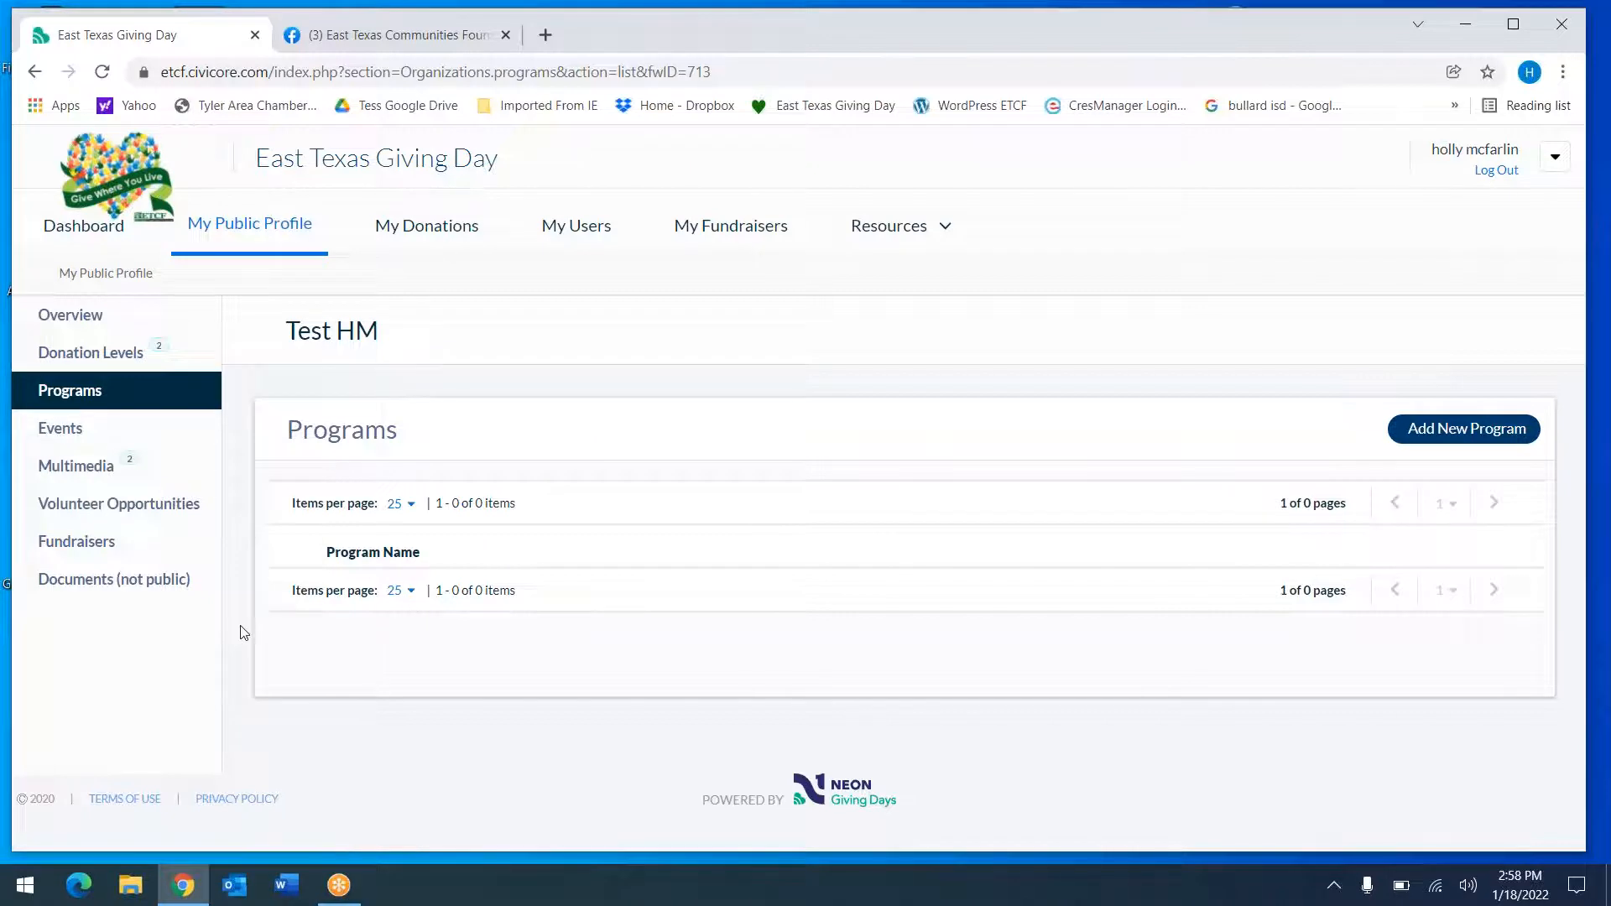
{"action": "left_click", "coordinate": [84, 442]}
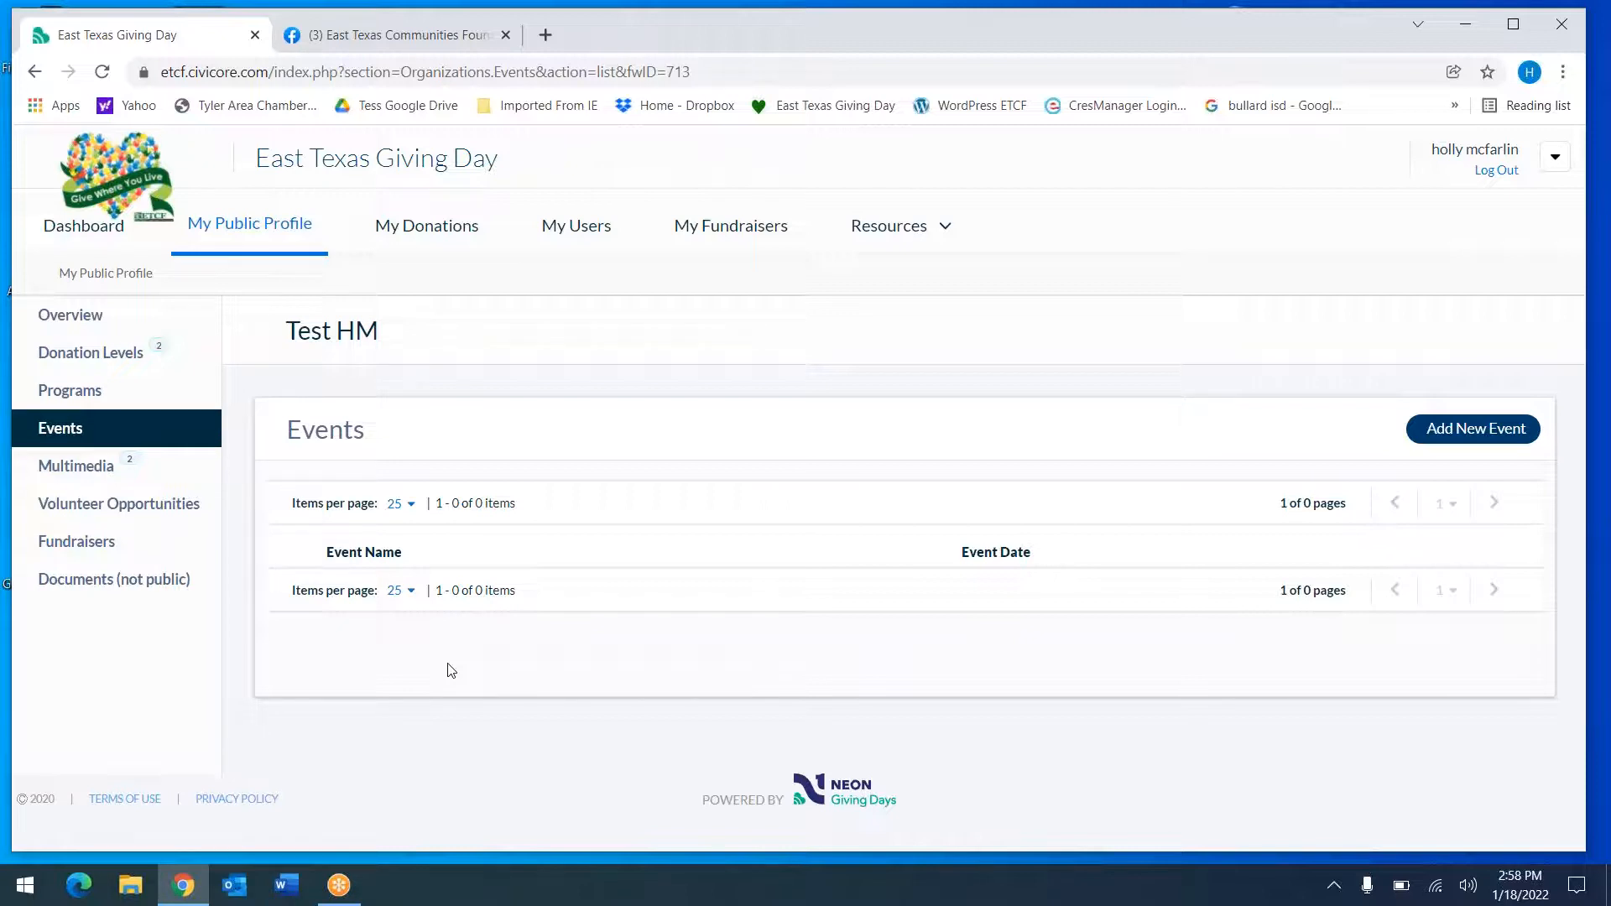
Show the Multimedia entries table with the two Picture entries 'kid' and 'etgd'
{"action": "left_click", "coordinate": [90, 473]}
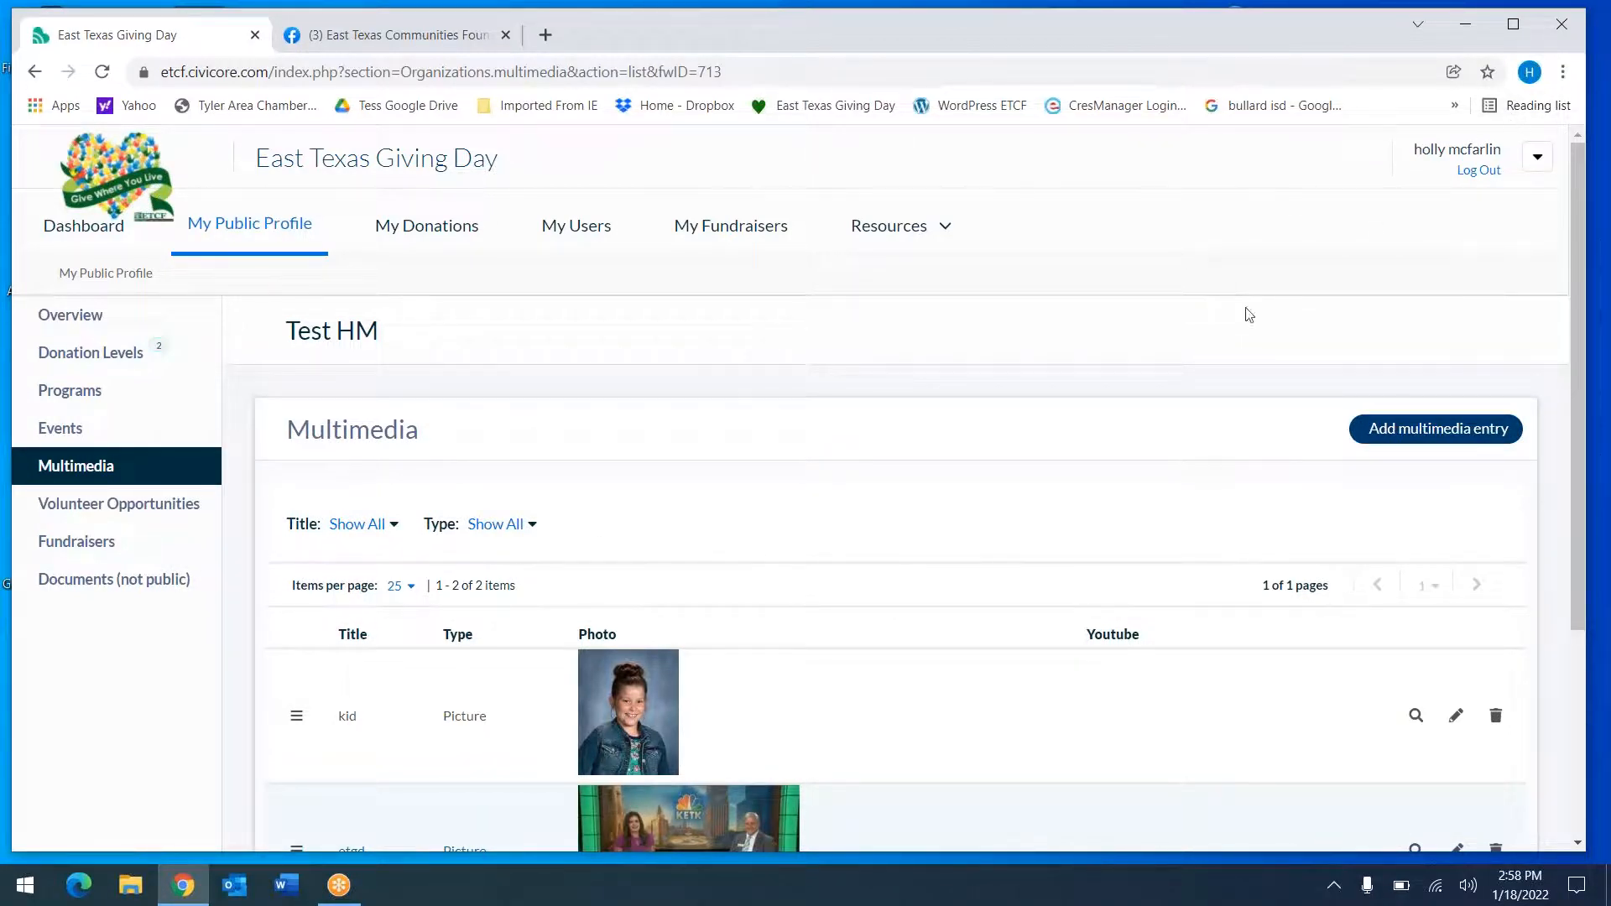
{"action": "scroll", "coordinate": [1072, 476], "scroll_direction": "down", "scroll_amount": 4}
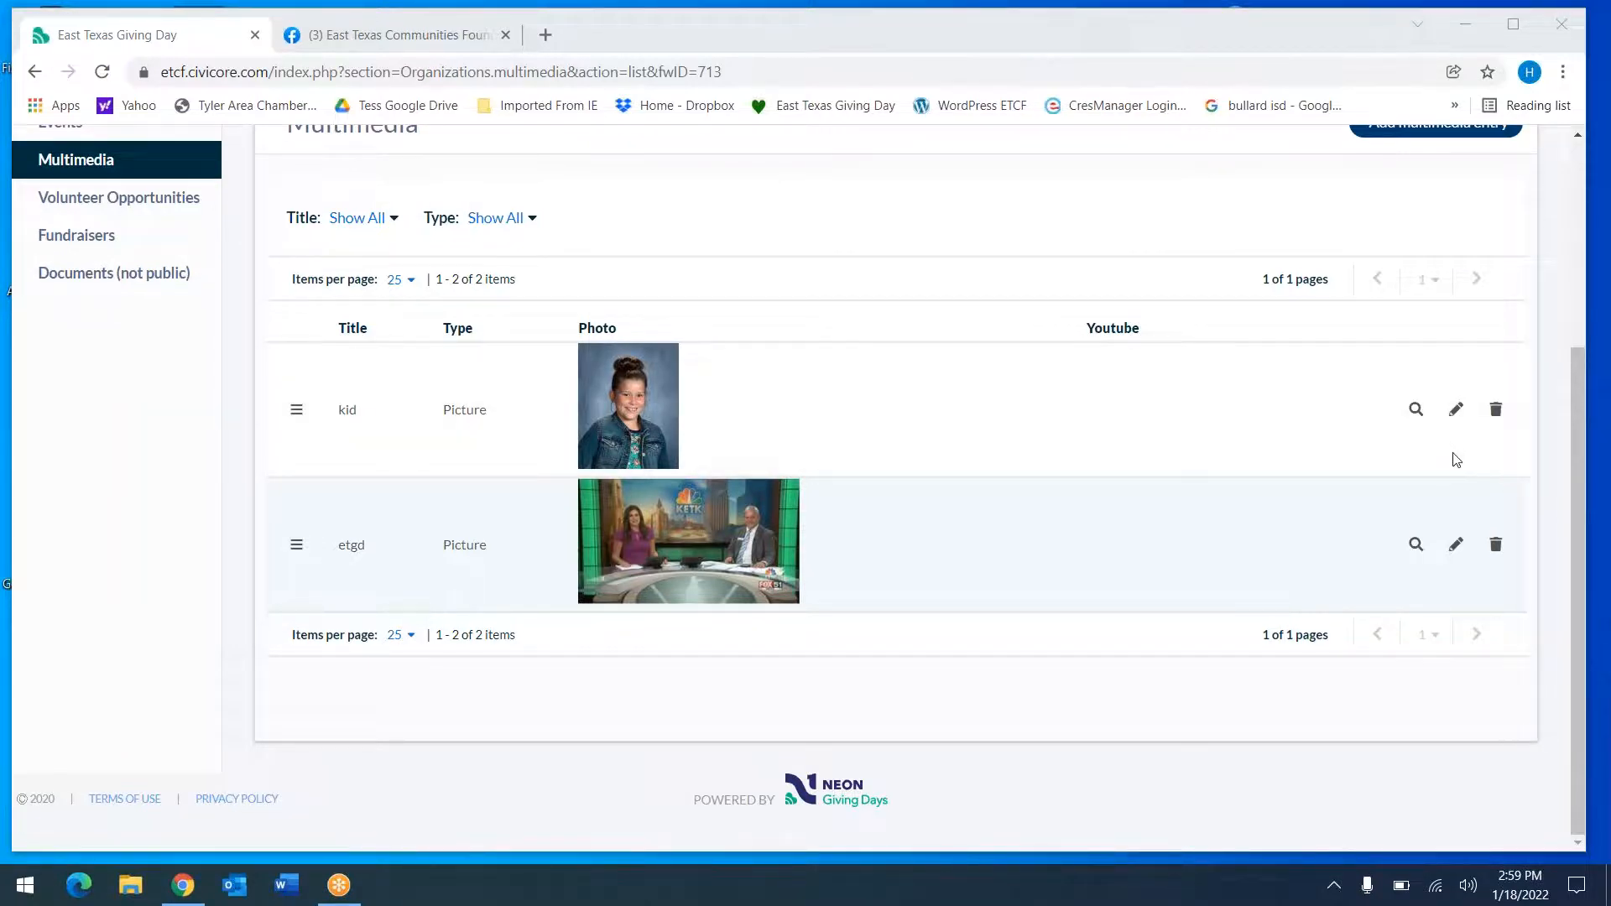
{"action": "left_click", "coordinate": [1436, 245]}
{"action": "scroll", "coordinate": [1437, 245], "scroll_direction": "up", "scroll_amount": 1}
{"action": "left_click", "coordinate": [1460, 160]}
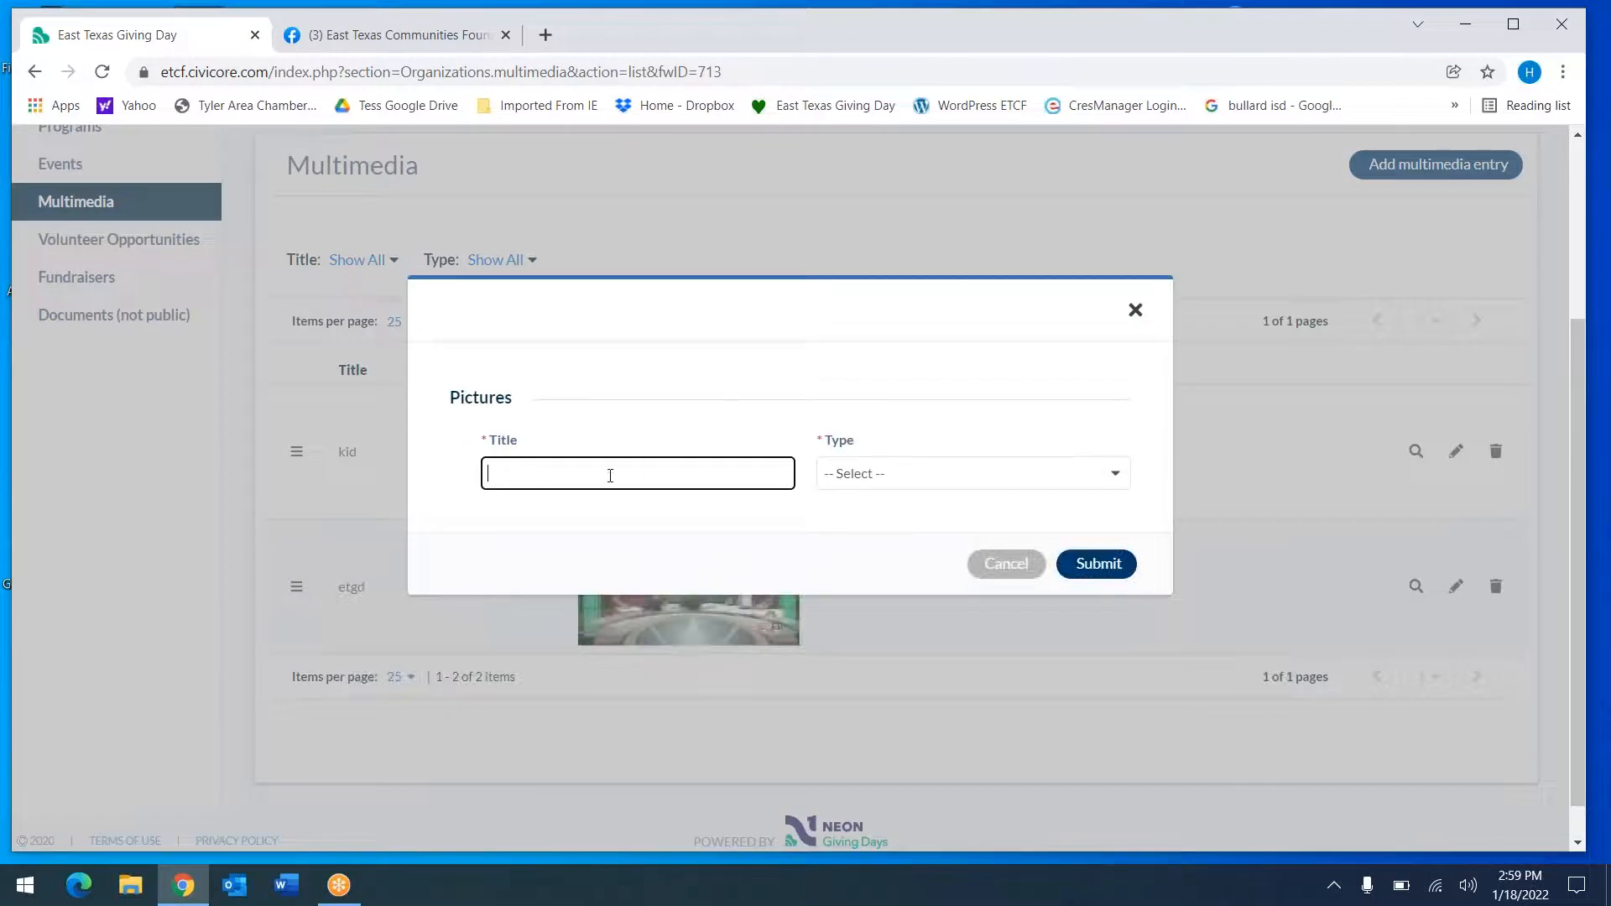
{"action": "left_click", "coordinate": [896, 488]}
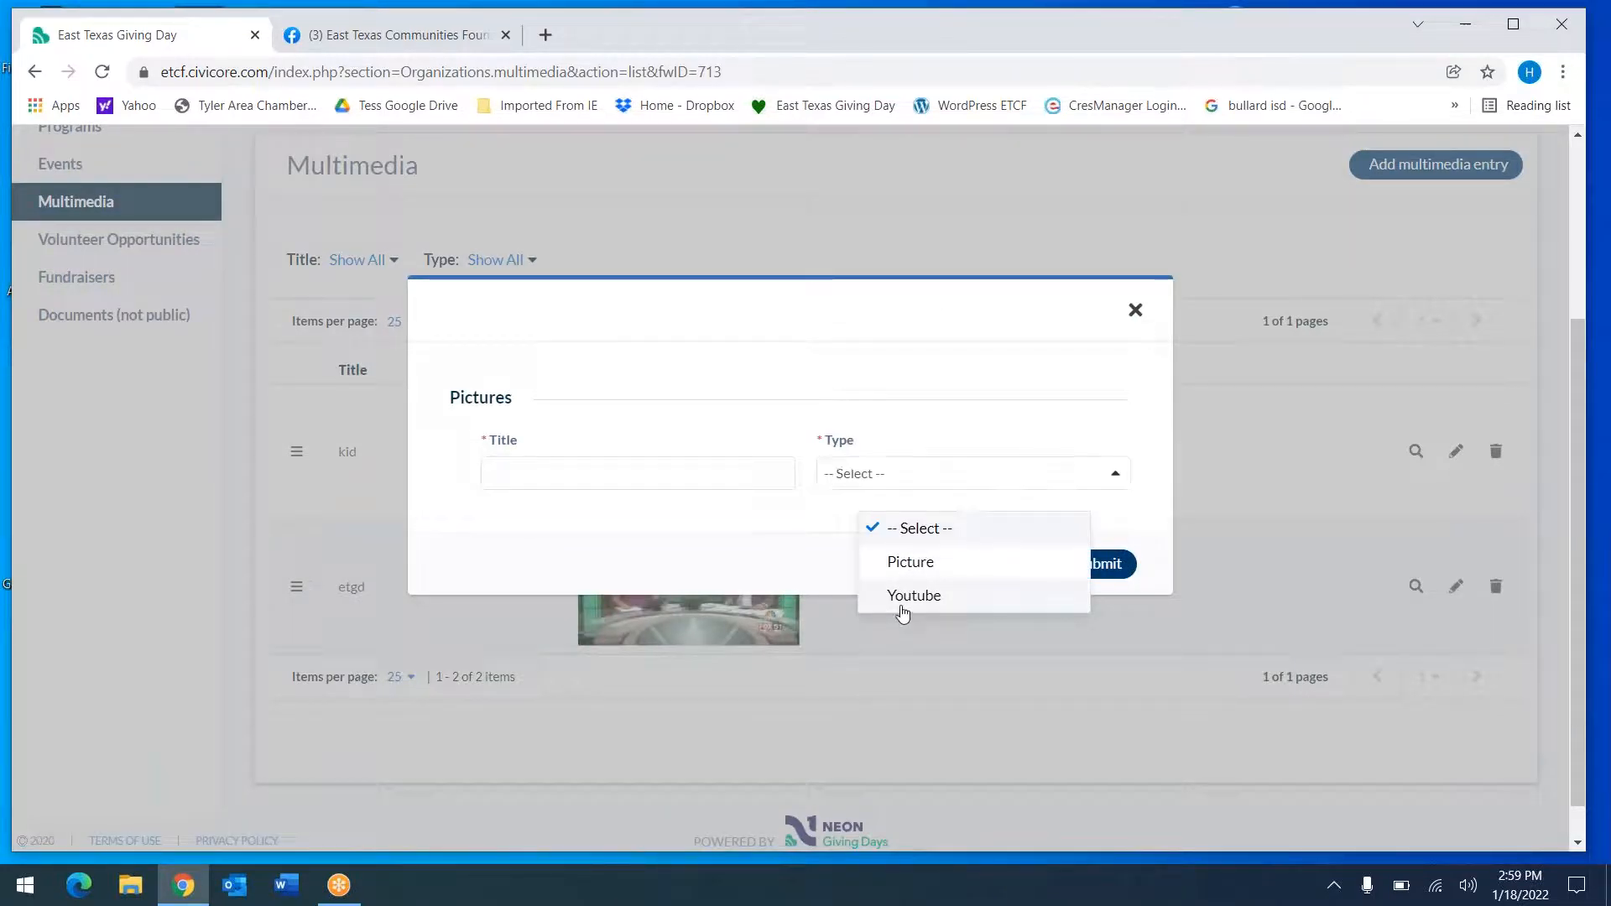
{"action": "left_click", "coordinate": [903, 614]}
{"action": "left_click", "coordinate": [860, 530]}
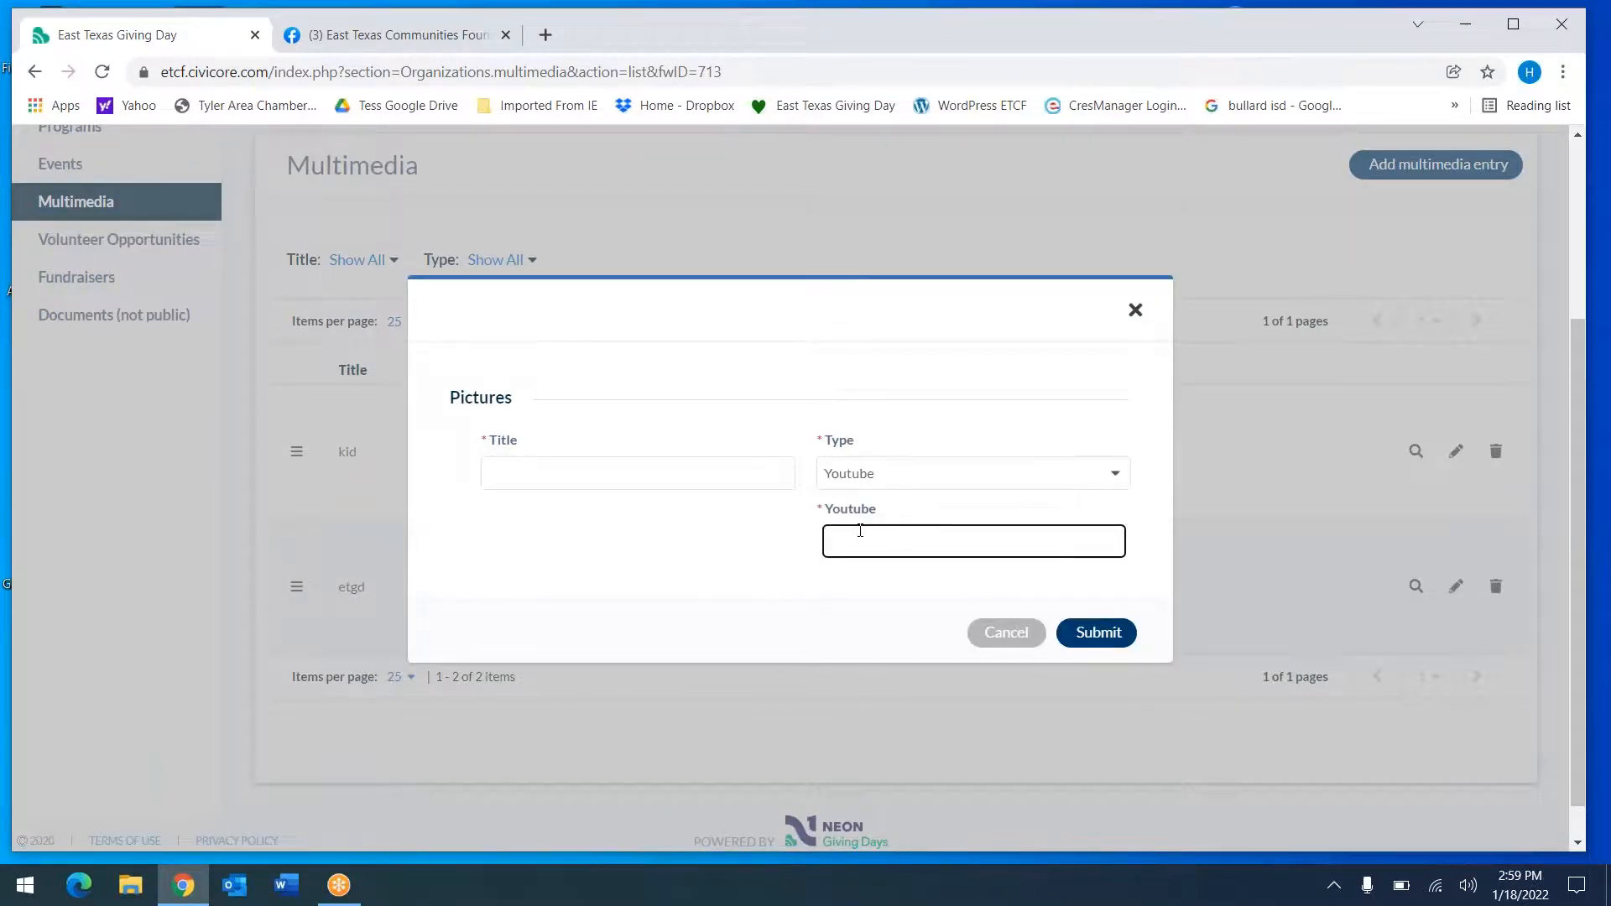
{"action": "left_click", "coordinate": [523, 473]}
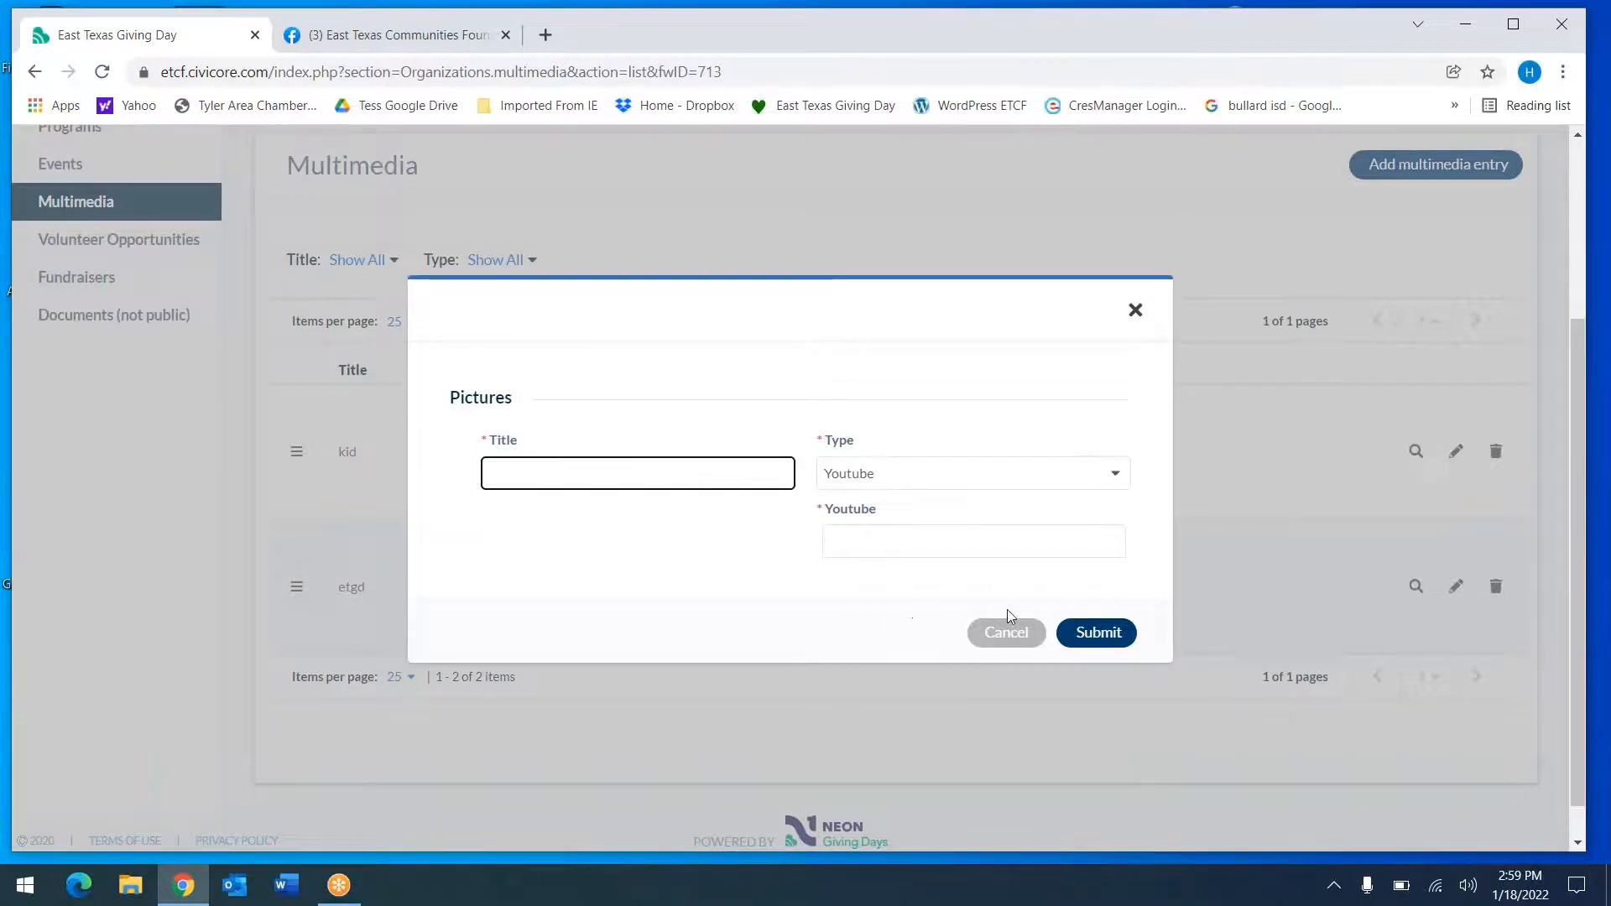
{"action": "left_click", "coordinate": [1021, 634]}
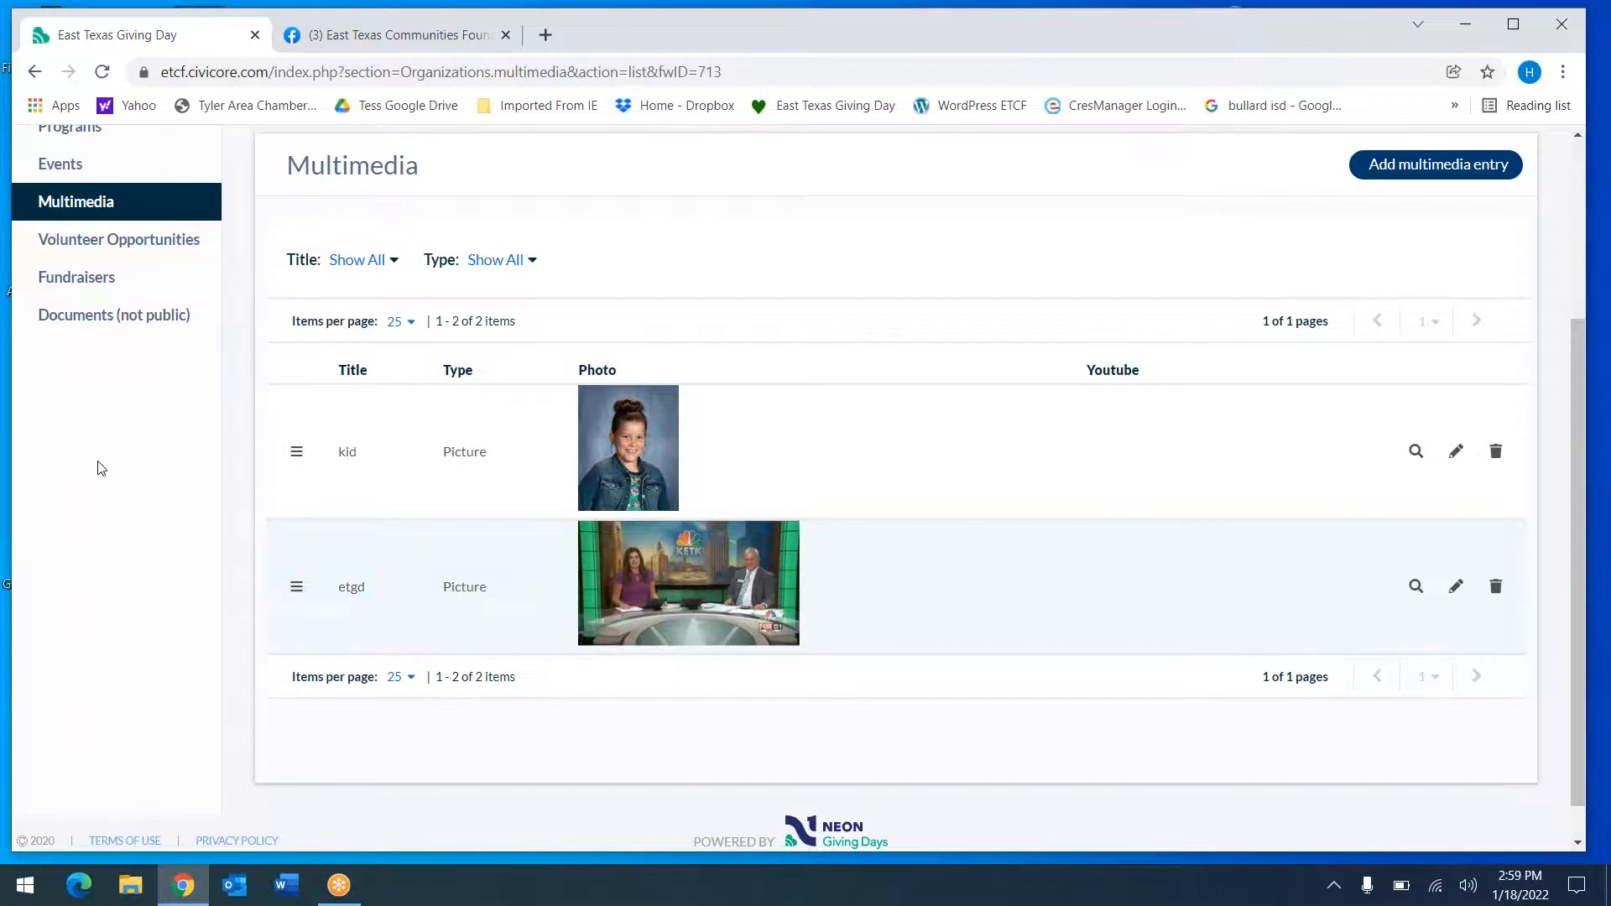
Look over the empty Volunteer Opportunities and Fundraisers sections
{"action": "left_click", "coordinate": [116, 243]}
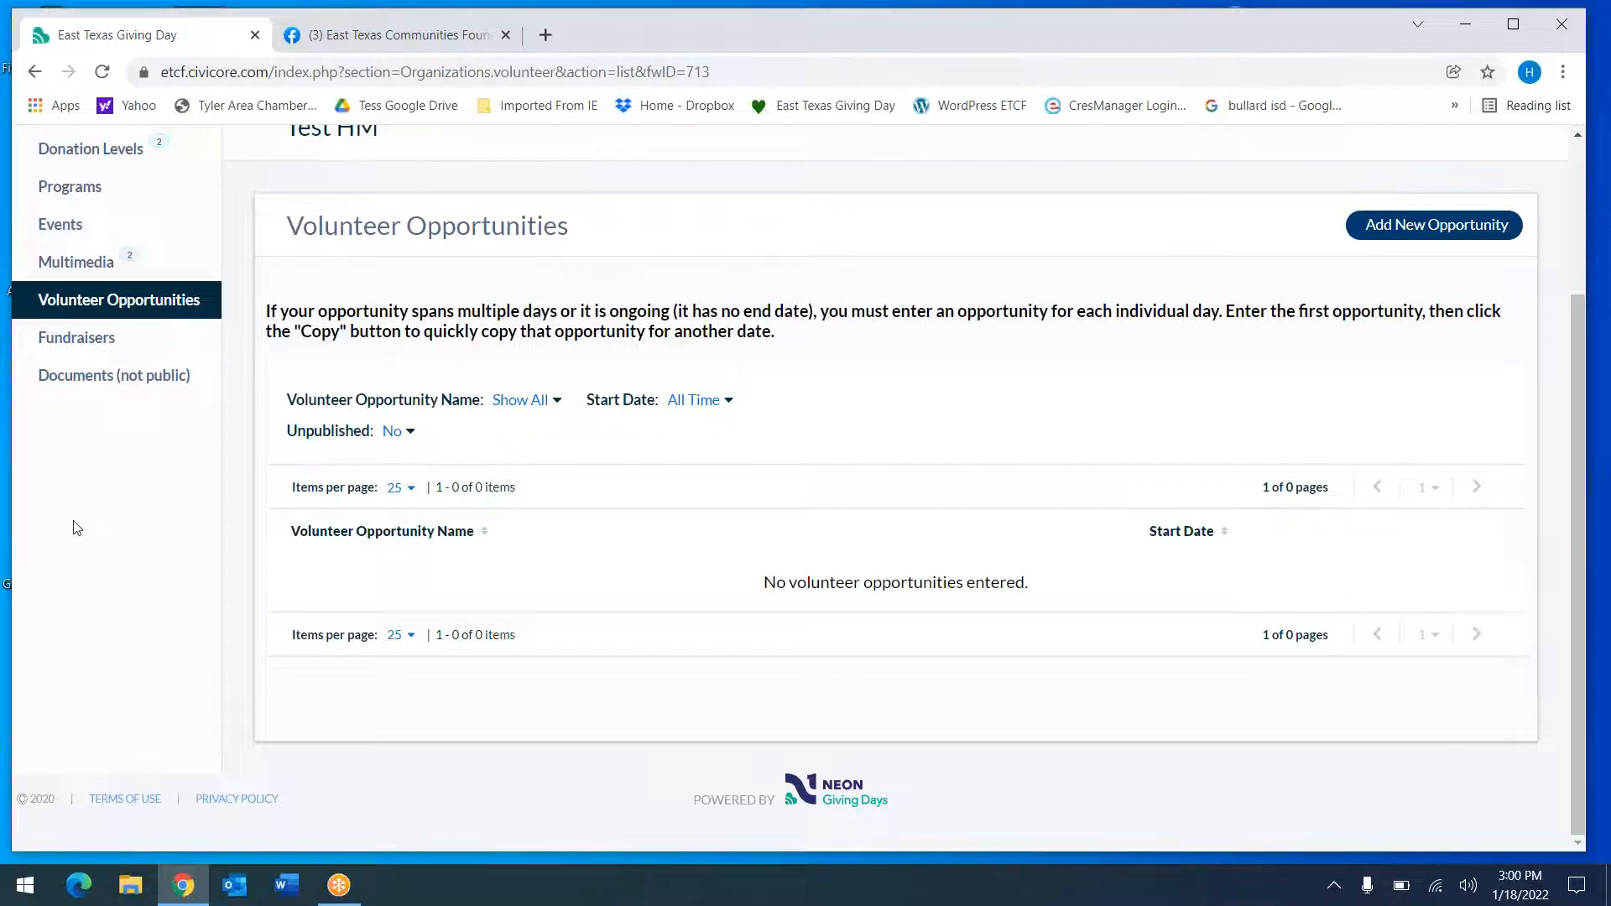
{"action": "left_click", "coordinate": [97, 344]}
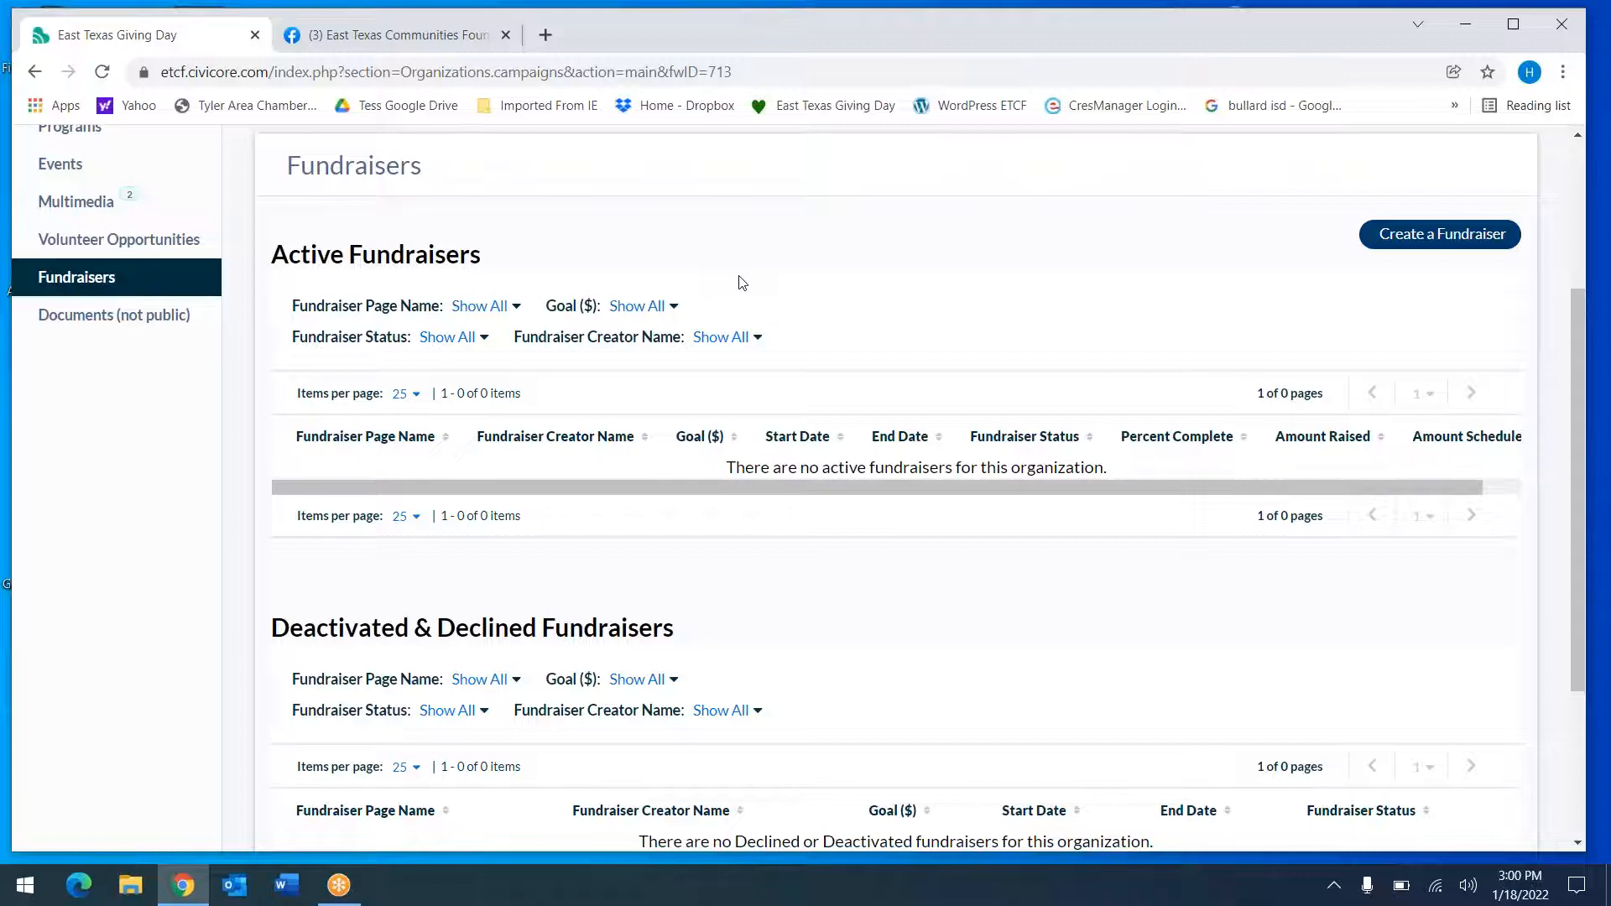
{"action": "left_click_drag", "start_coordinate": [1574, 339], "coordinate": [1575, 191]}
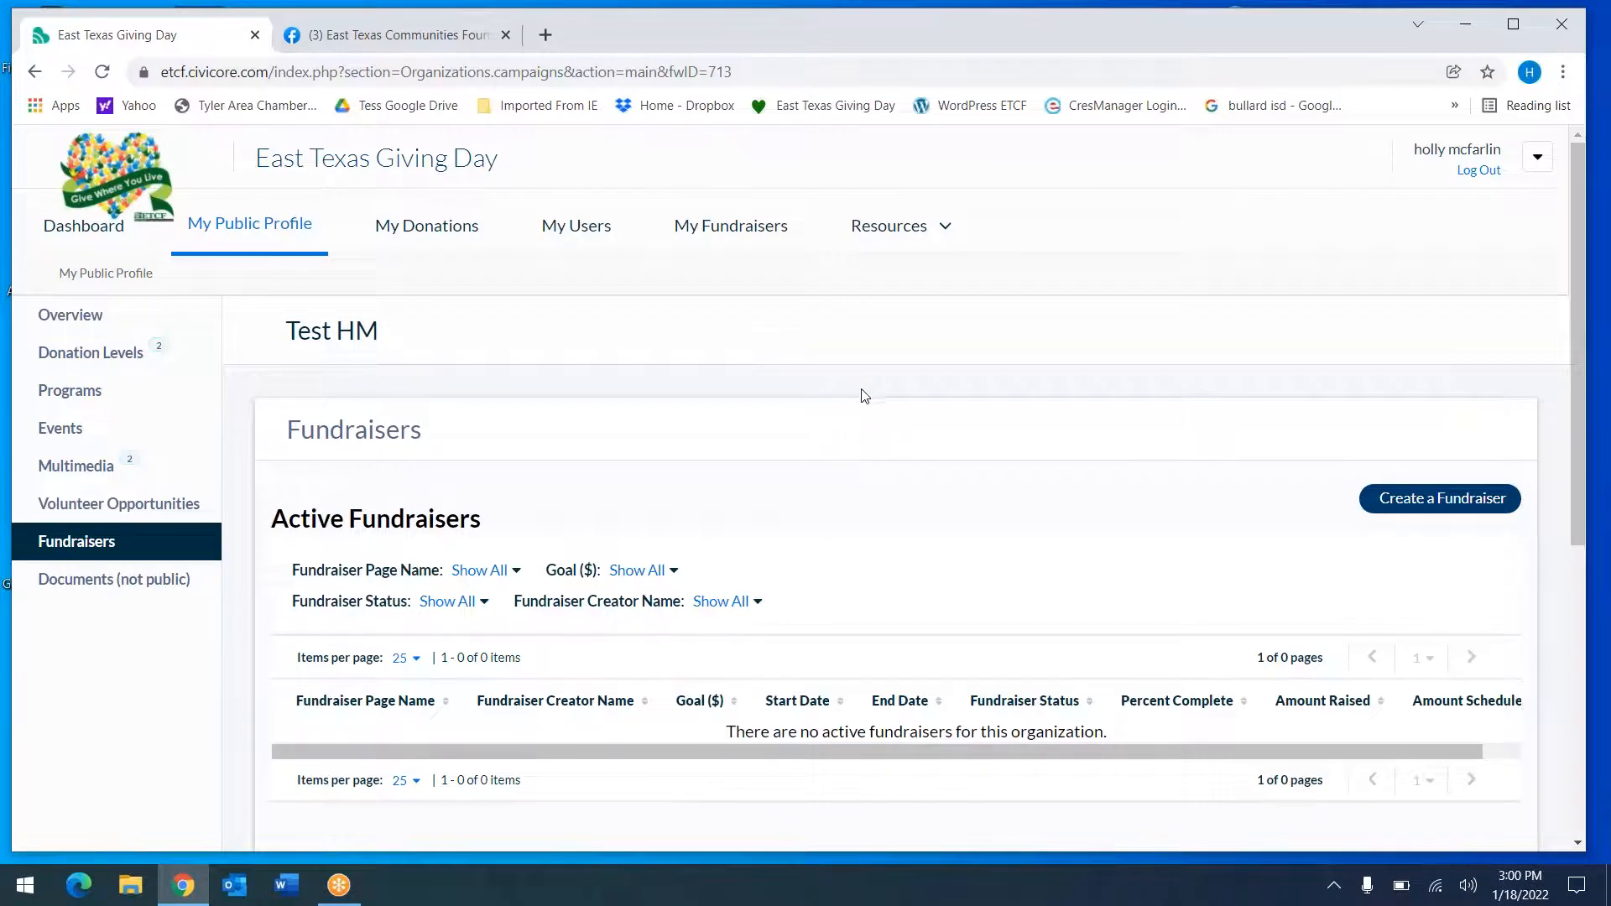
Pass through My Fundraisers and My Public Profile to reach the Processed Donations page
{"action": "left_click", "coordinate": [732, 233]}
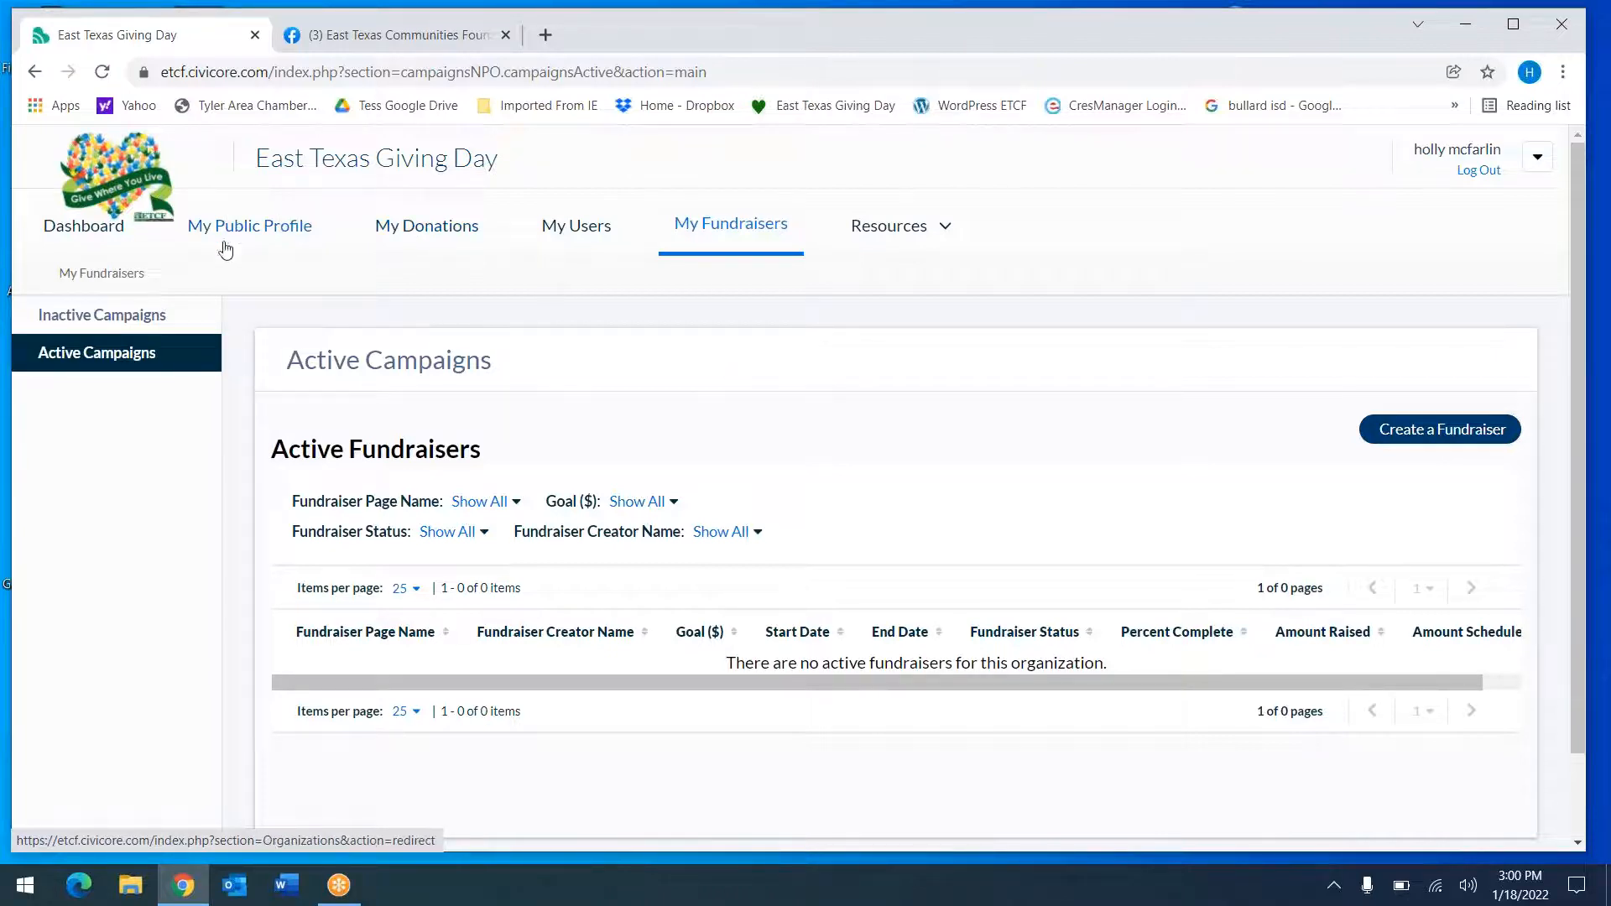
{"action": "left_click", "coordinate": [263, 230]}
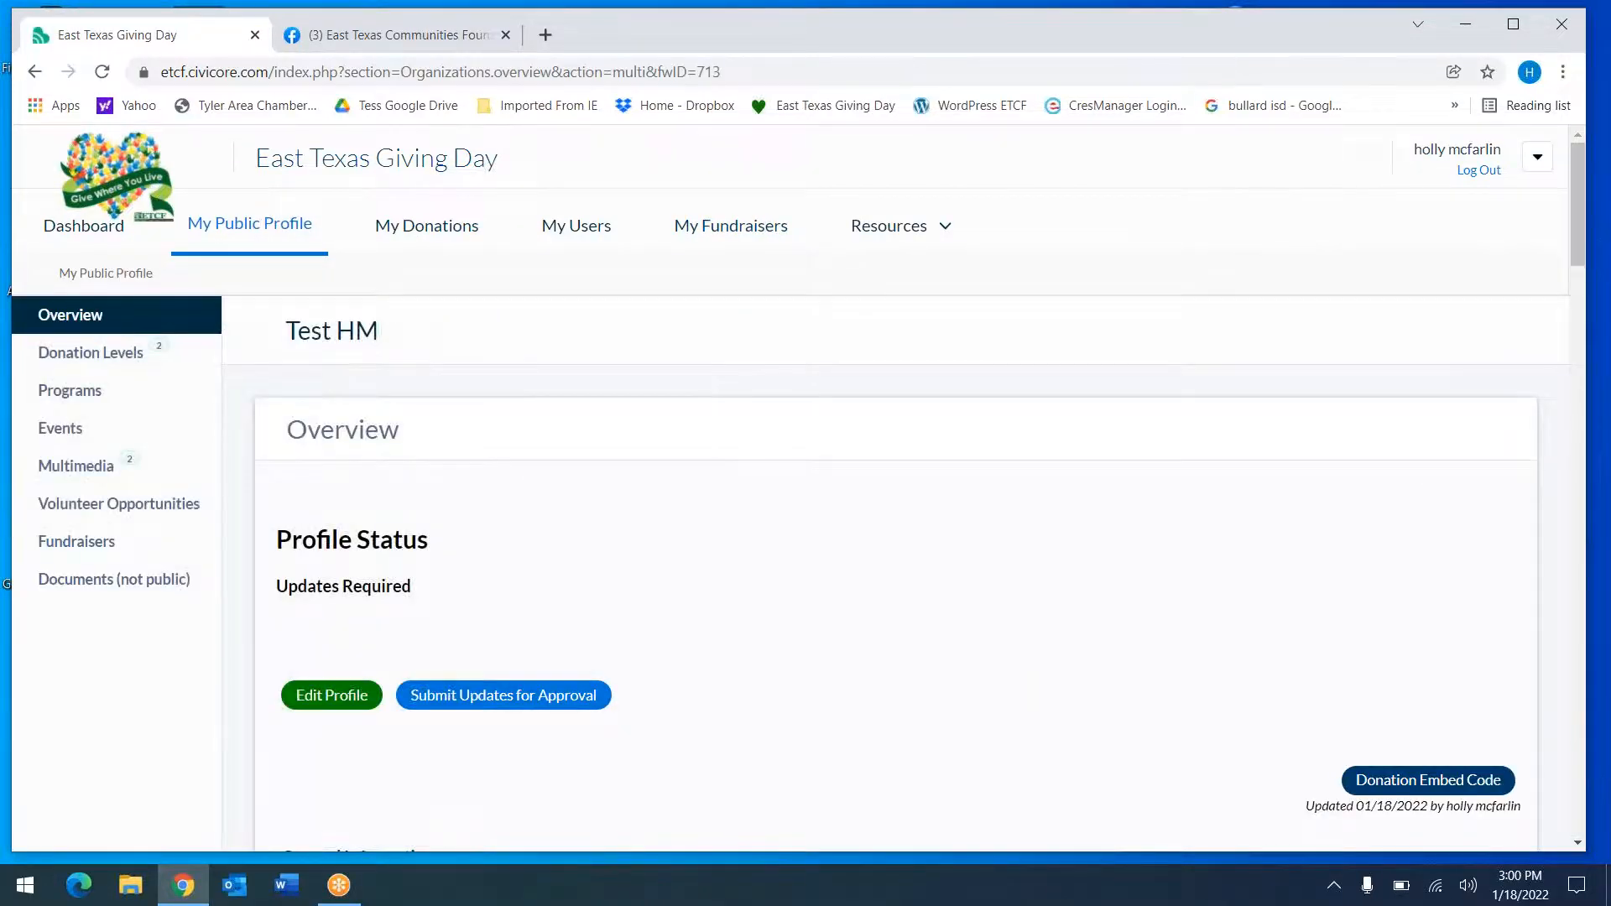
{"action": "left_click", "coordinate": [431, 228]}
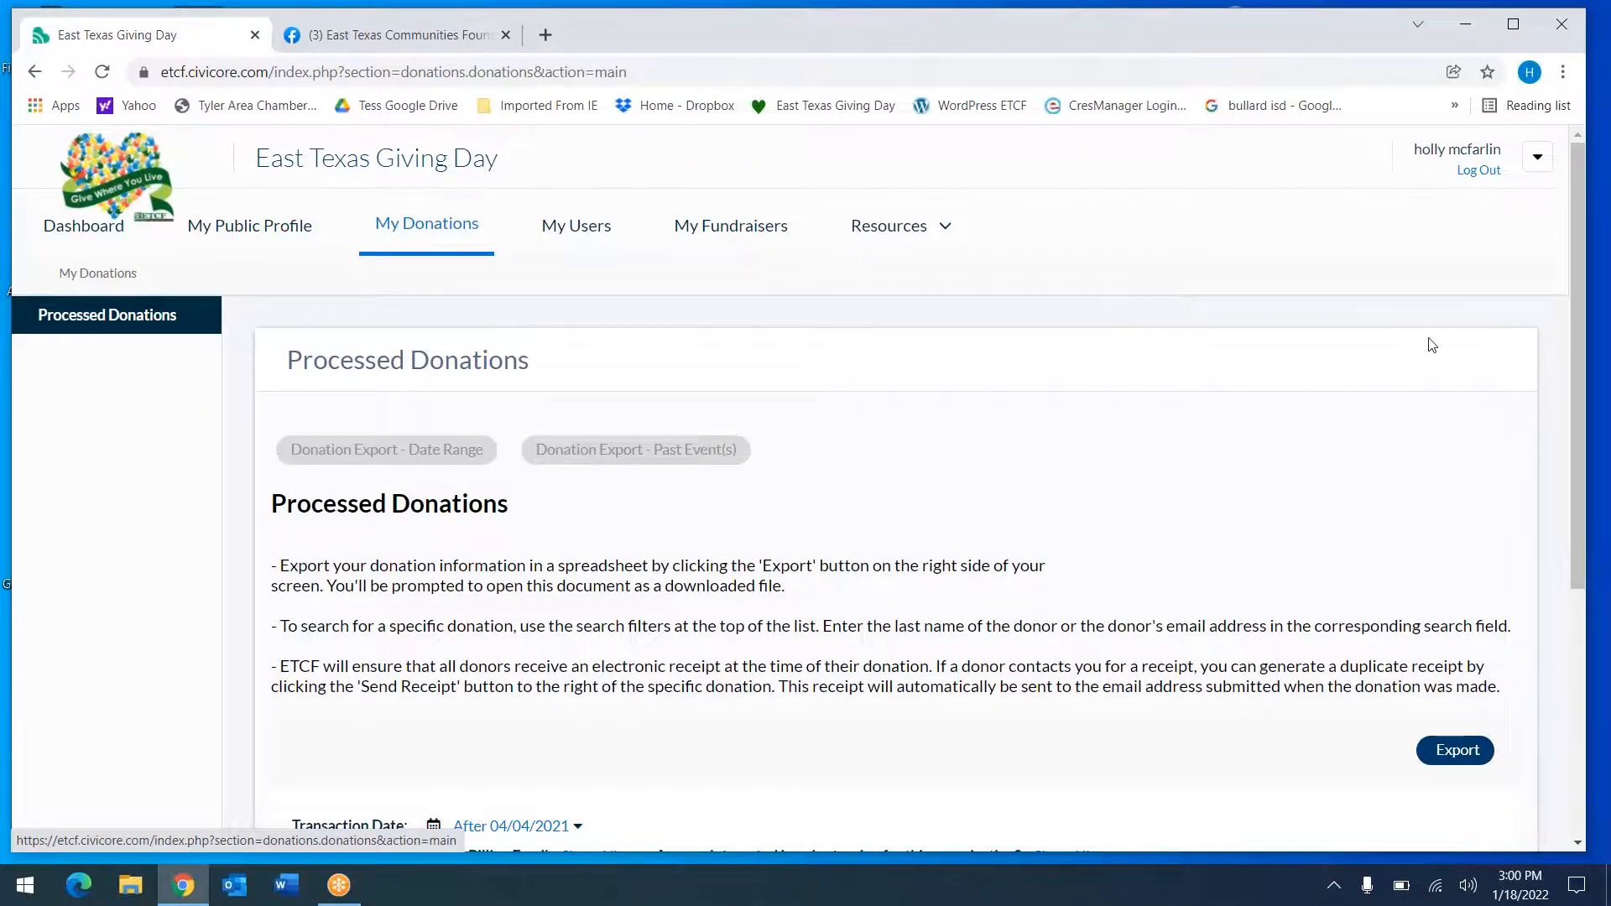
Export the processed donations list to export_01-18-2022.xlsx
{"action": "scroll", "coordinate": [1426, 264], "scroll_direction": "down", "scroll_amount": 5}
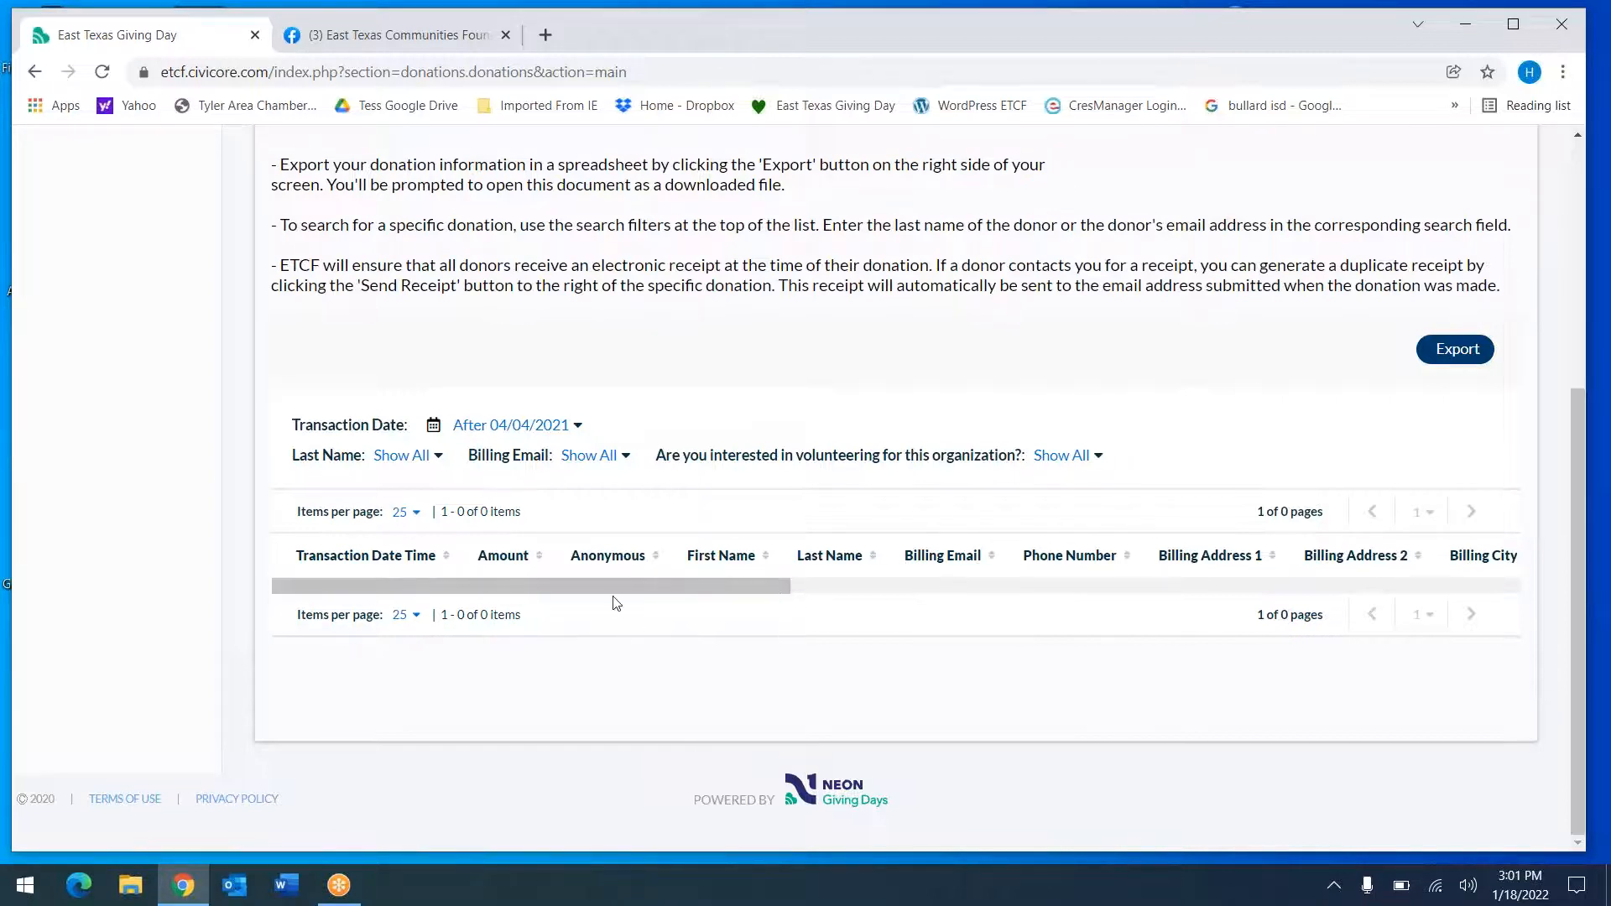
{"action": "left_click", "coordinate": [1452, 355]}
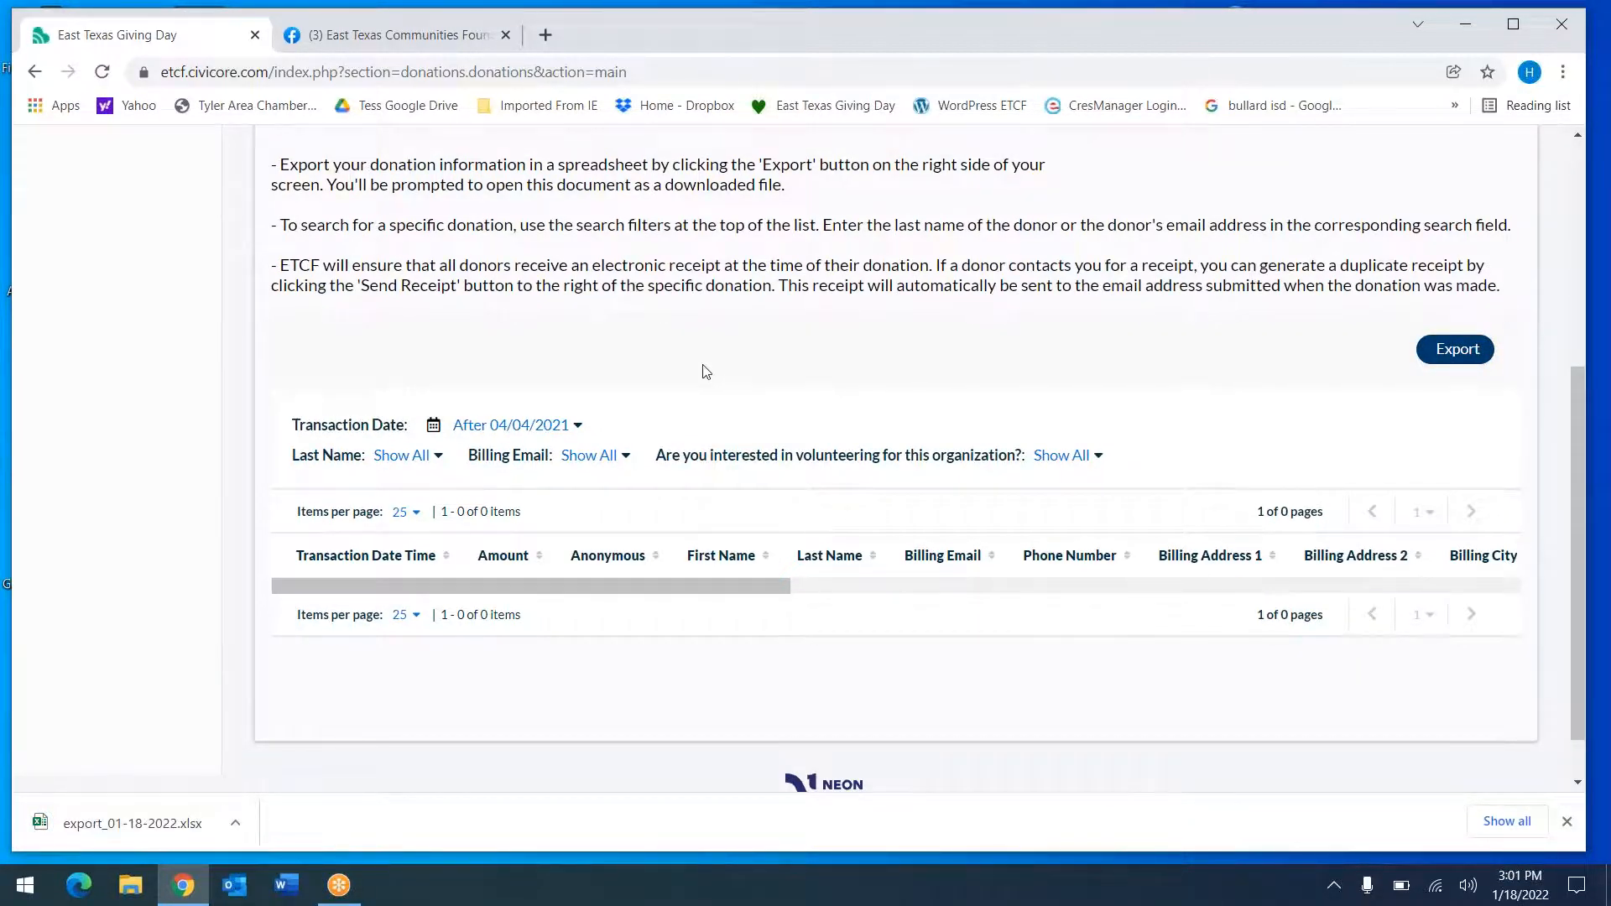
{"action": "scroll", "coordinate": [707, 372], "scroll_direction": "up", "scroll_amount": 5}
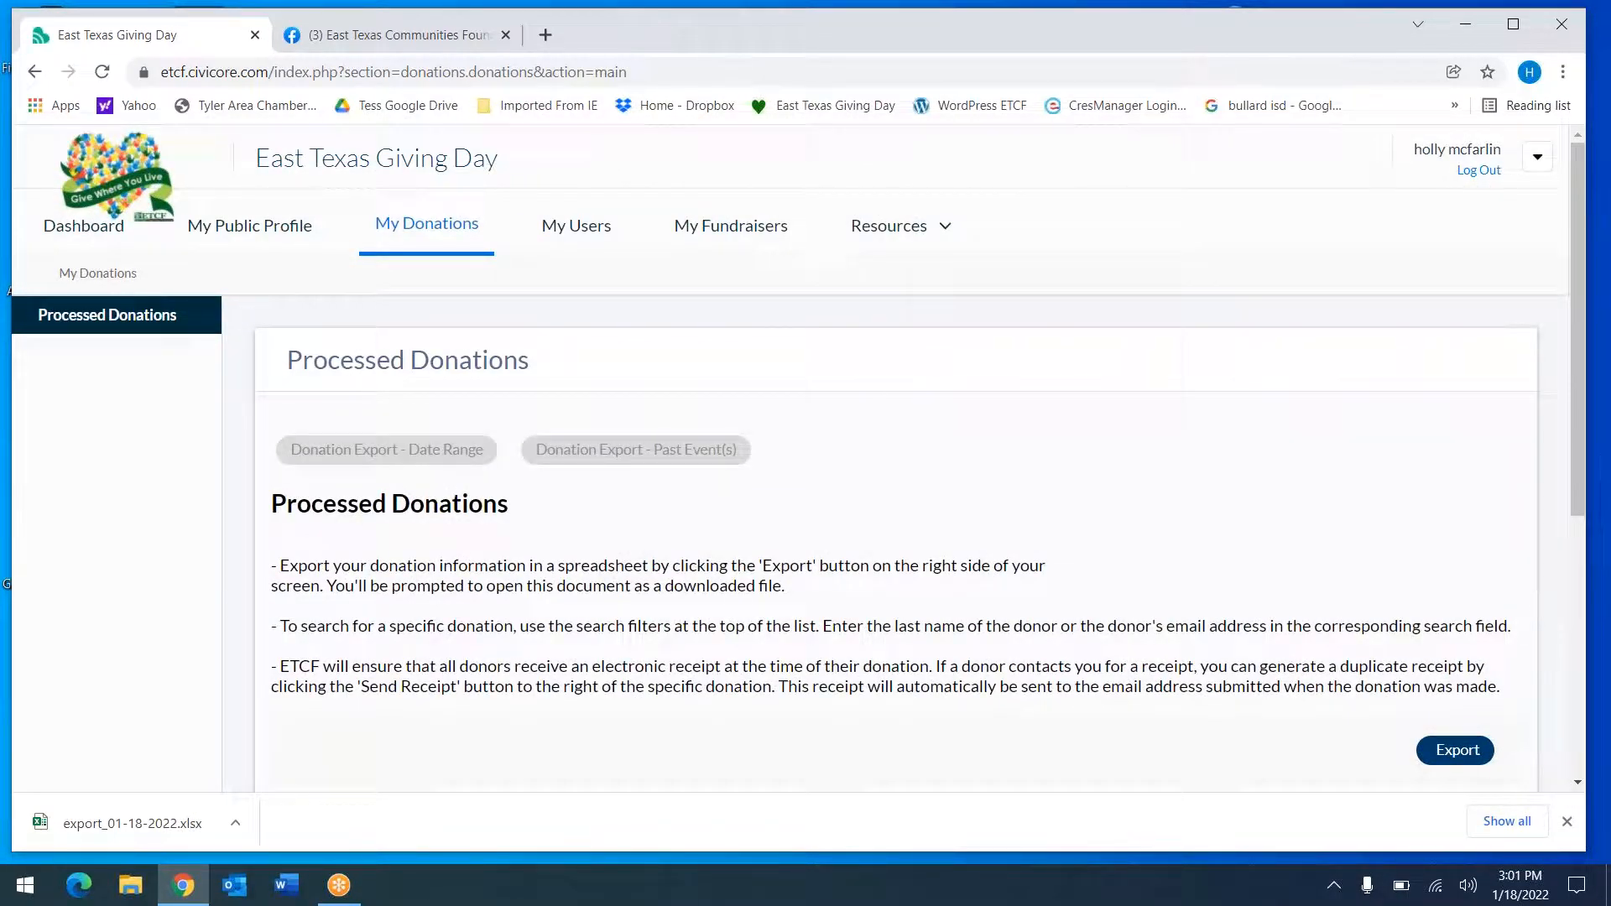
Review the single-account My Users list, checking Inactive Users and the new-user form without adding anyone
{"action": "left_click", "coordinate": [583, 235]}
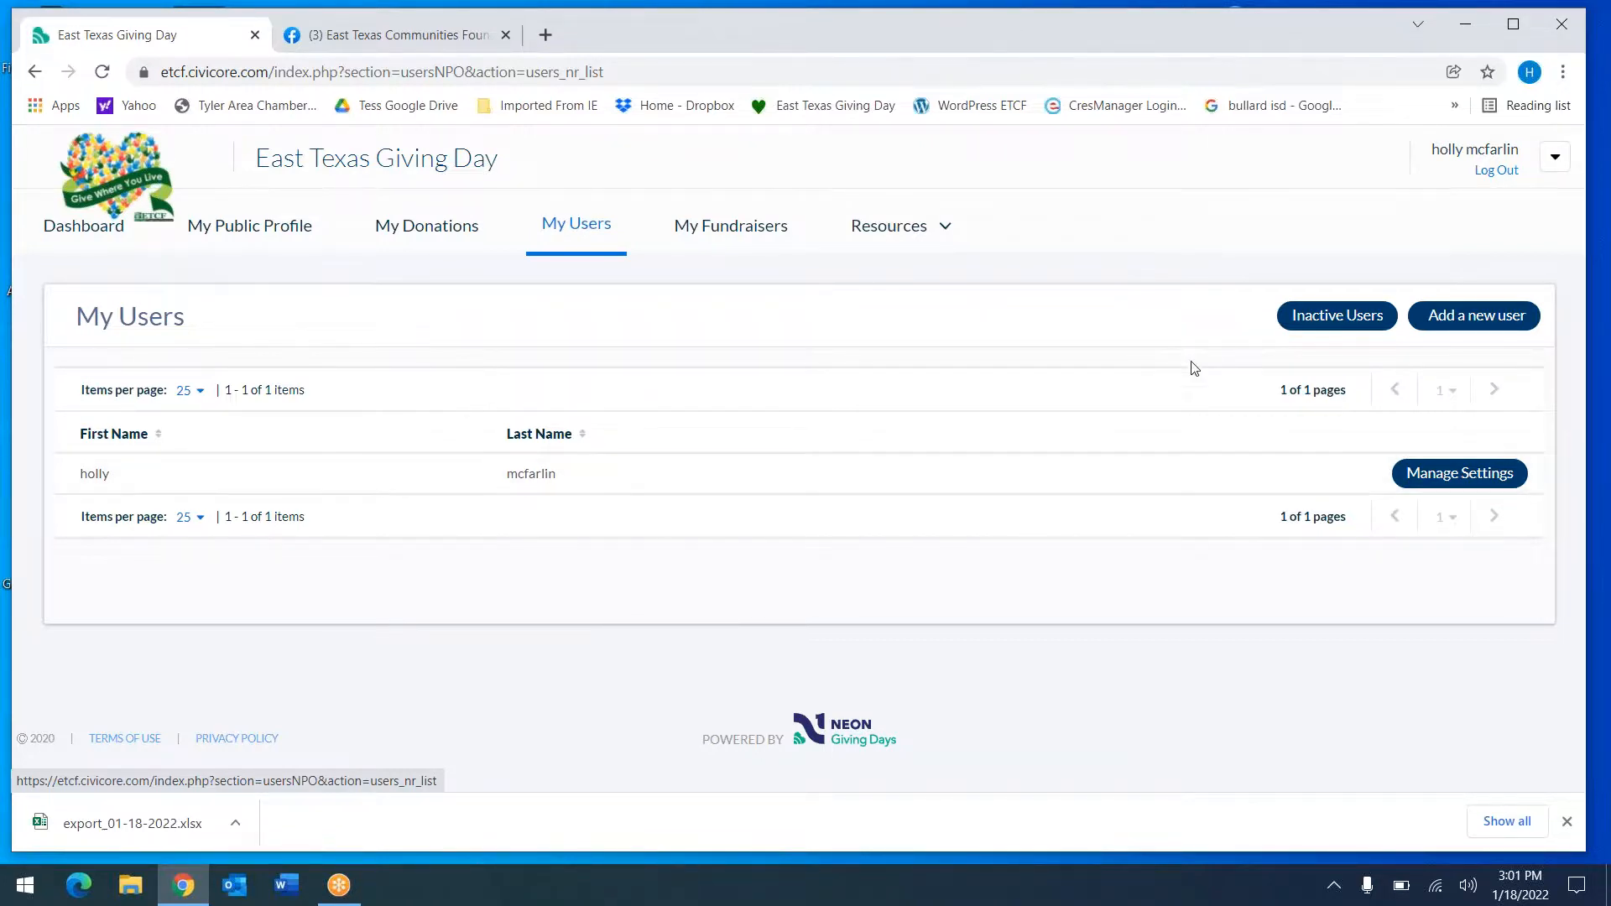
{"action": "left_click", "coordinate": [1338, 317]}
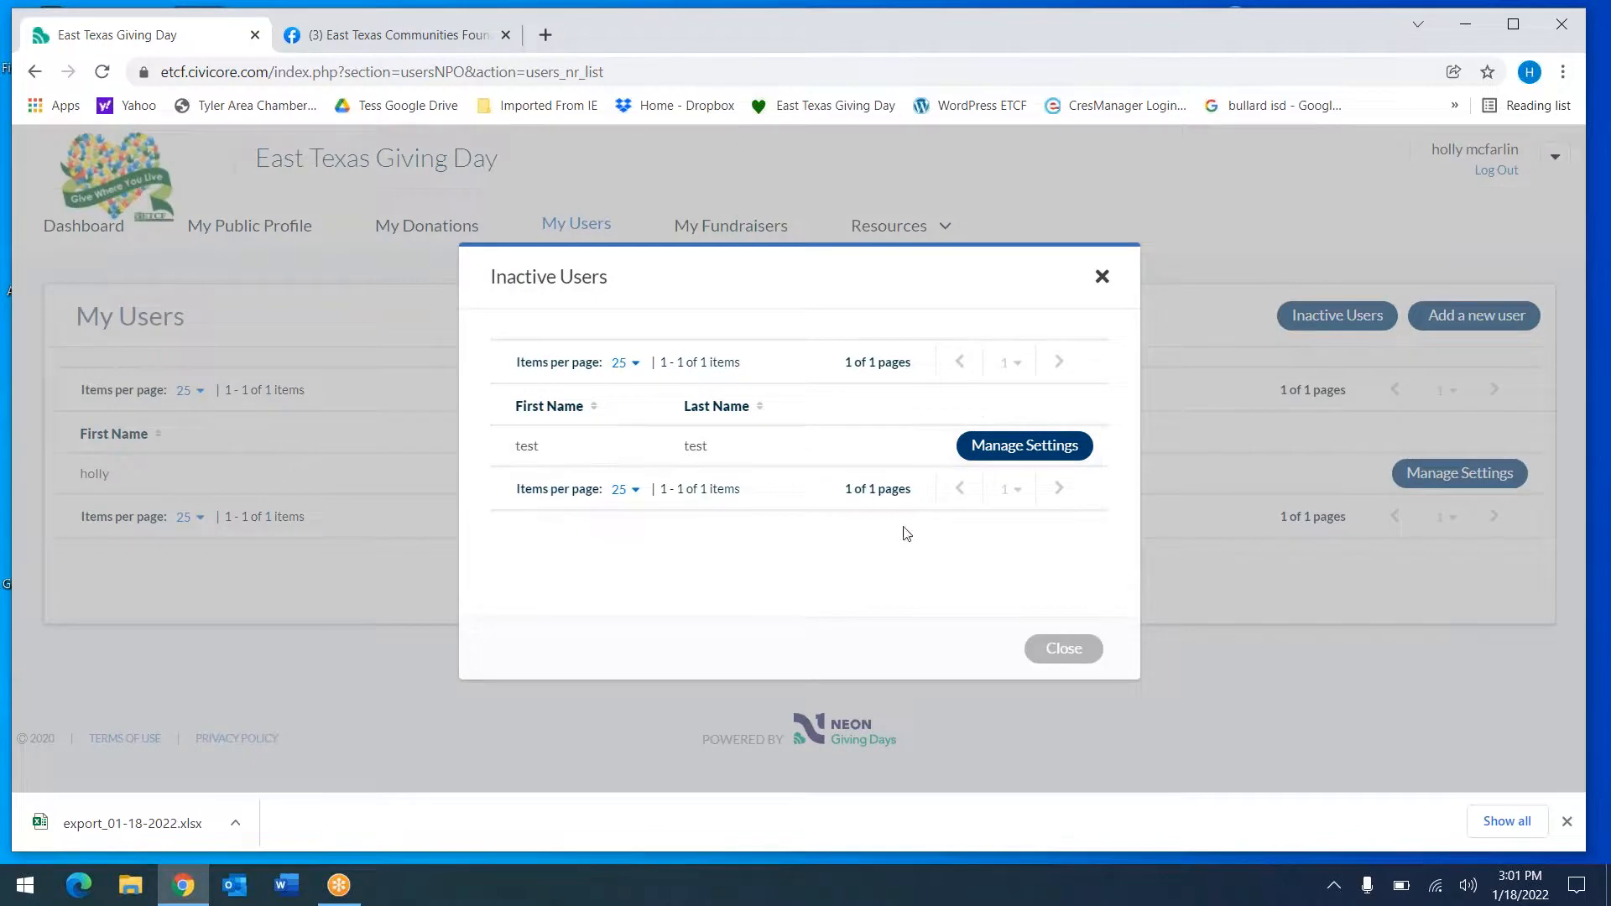
{"action": "left_click", "coordinate": [1062, 647]}
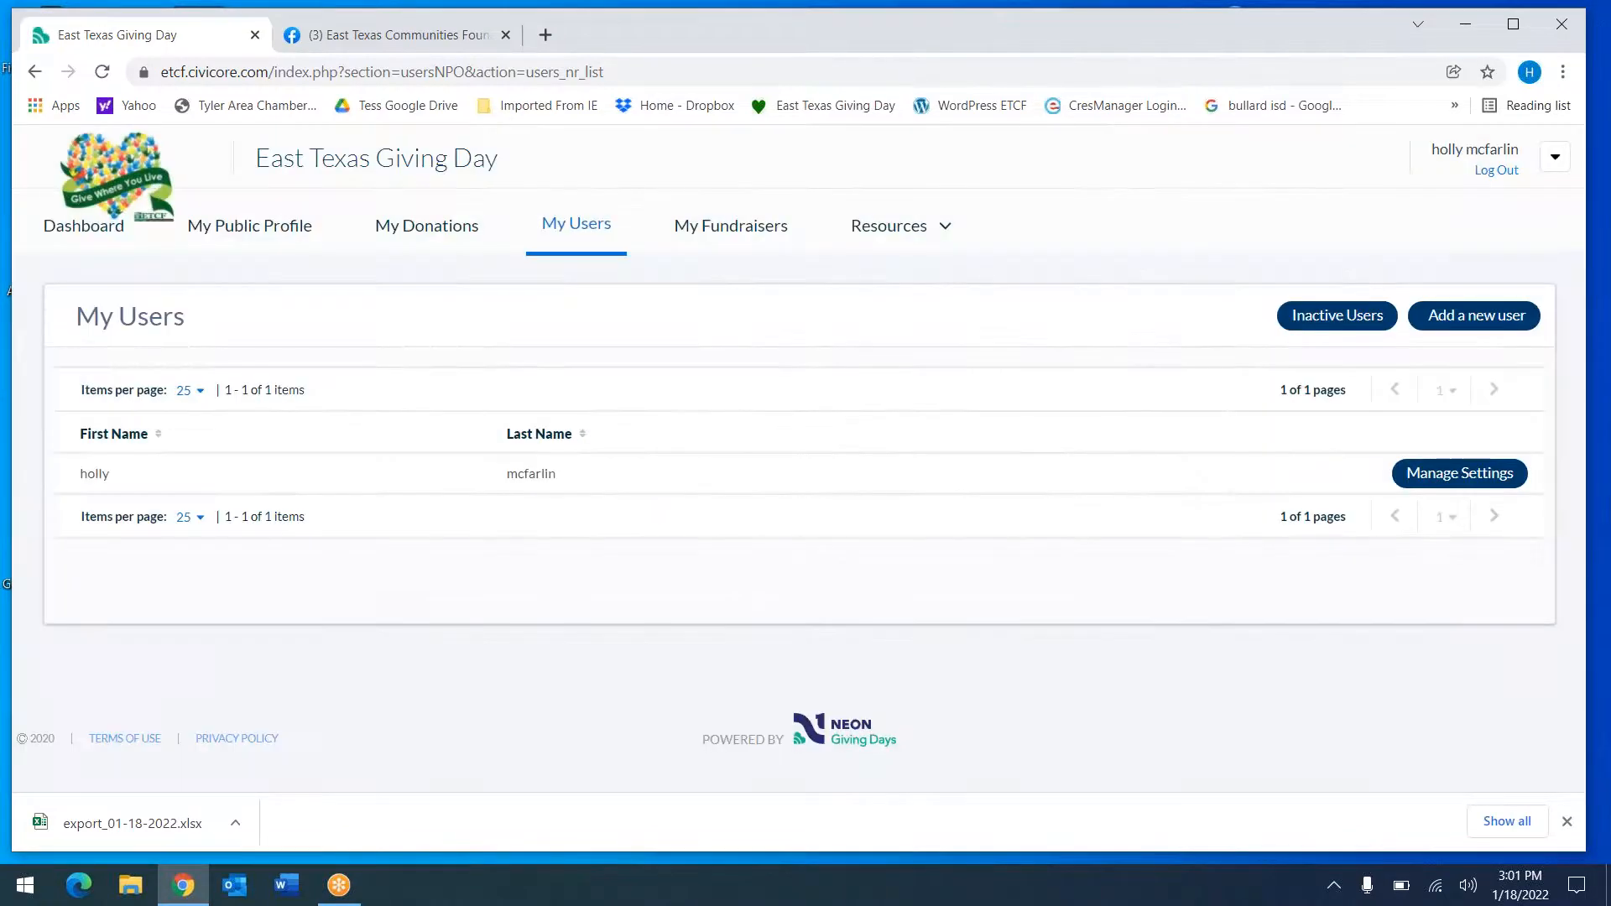
{"action": "left_click", "coordinate": [1467, 316]}
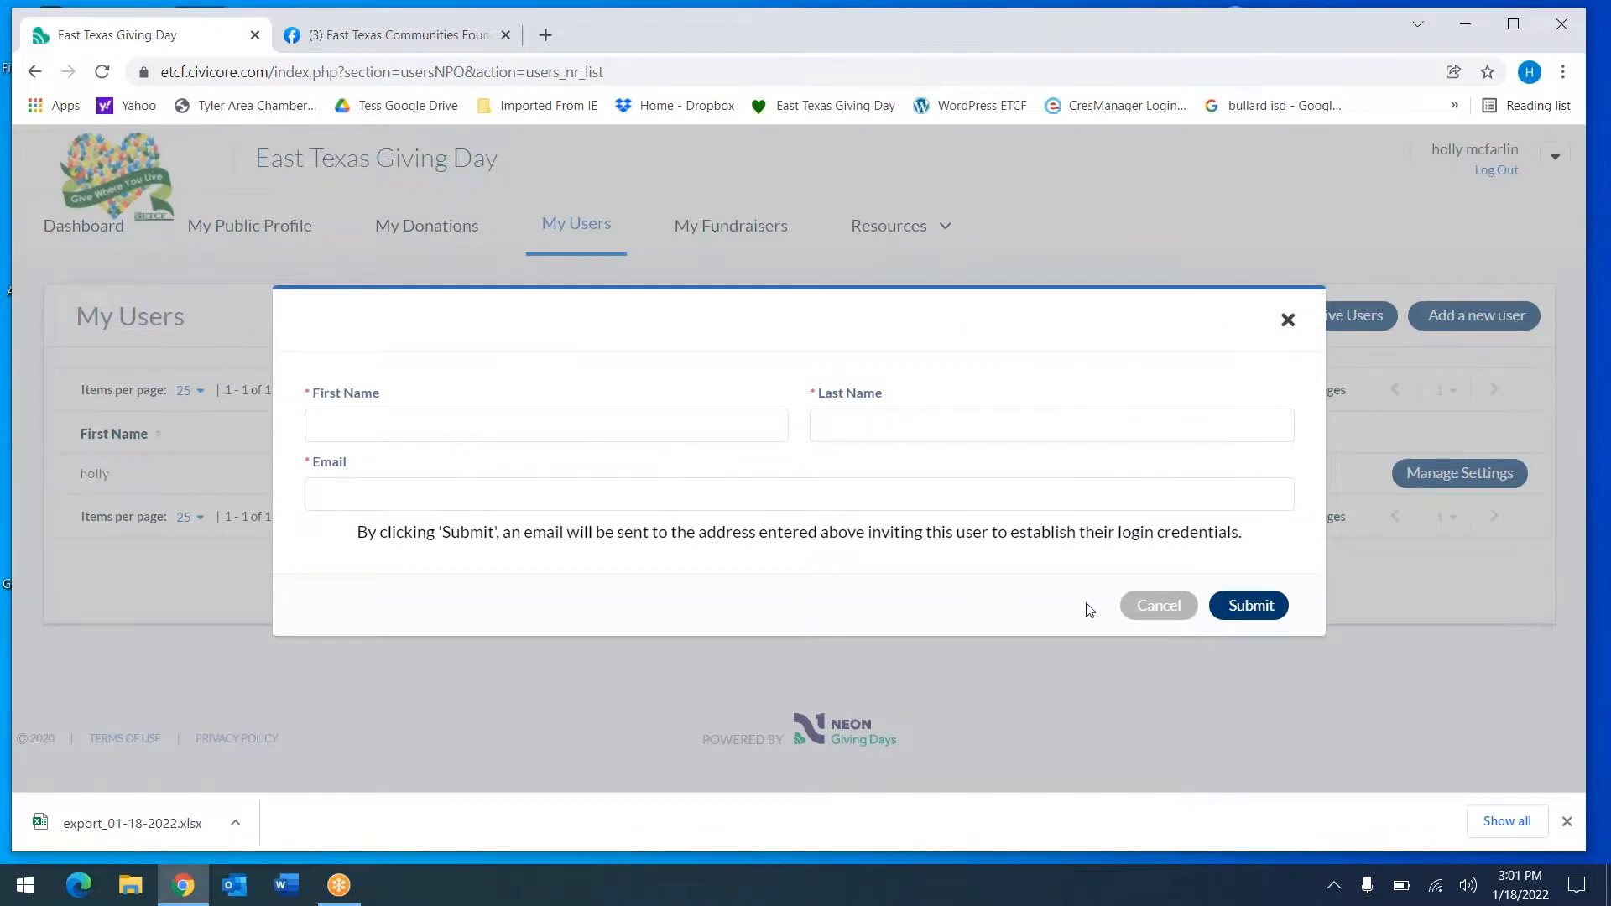
{"action": "left_click", "coordinate": [1160, 608]}
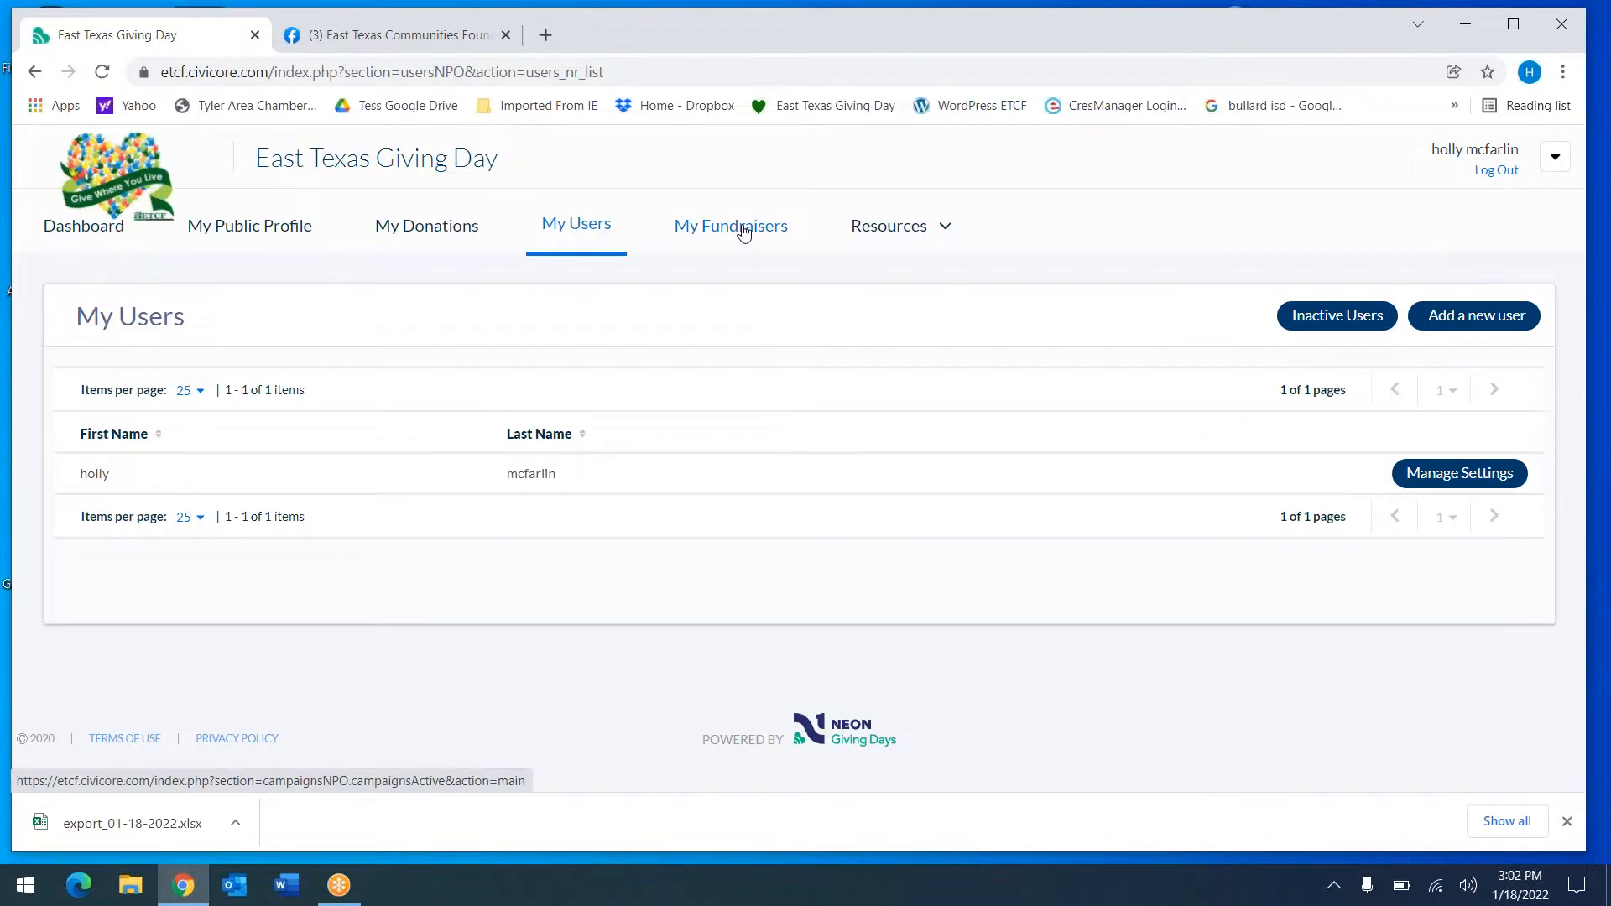
View Nonprofit Resources, then the Dashboard's $0 event goal, matching funds and early giving panels
{"action": "left_click", "coordinate": [915, 239]}
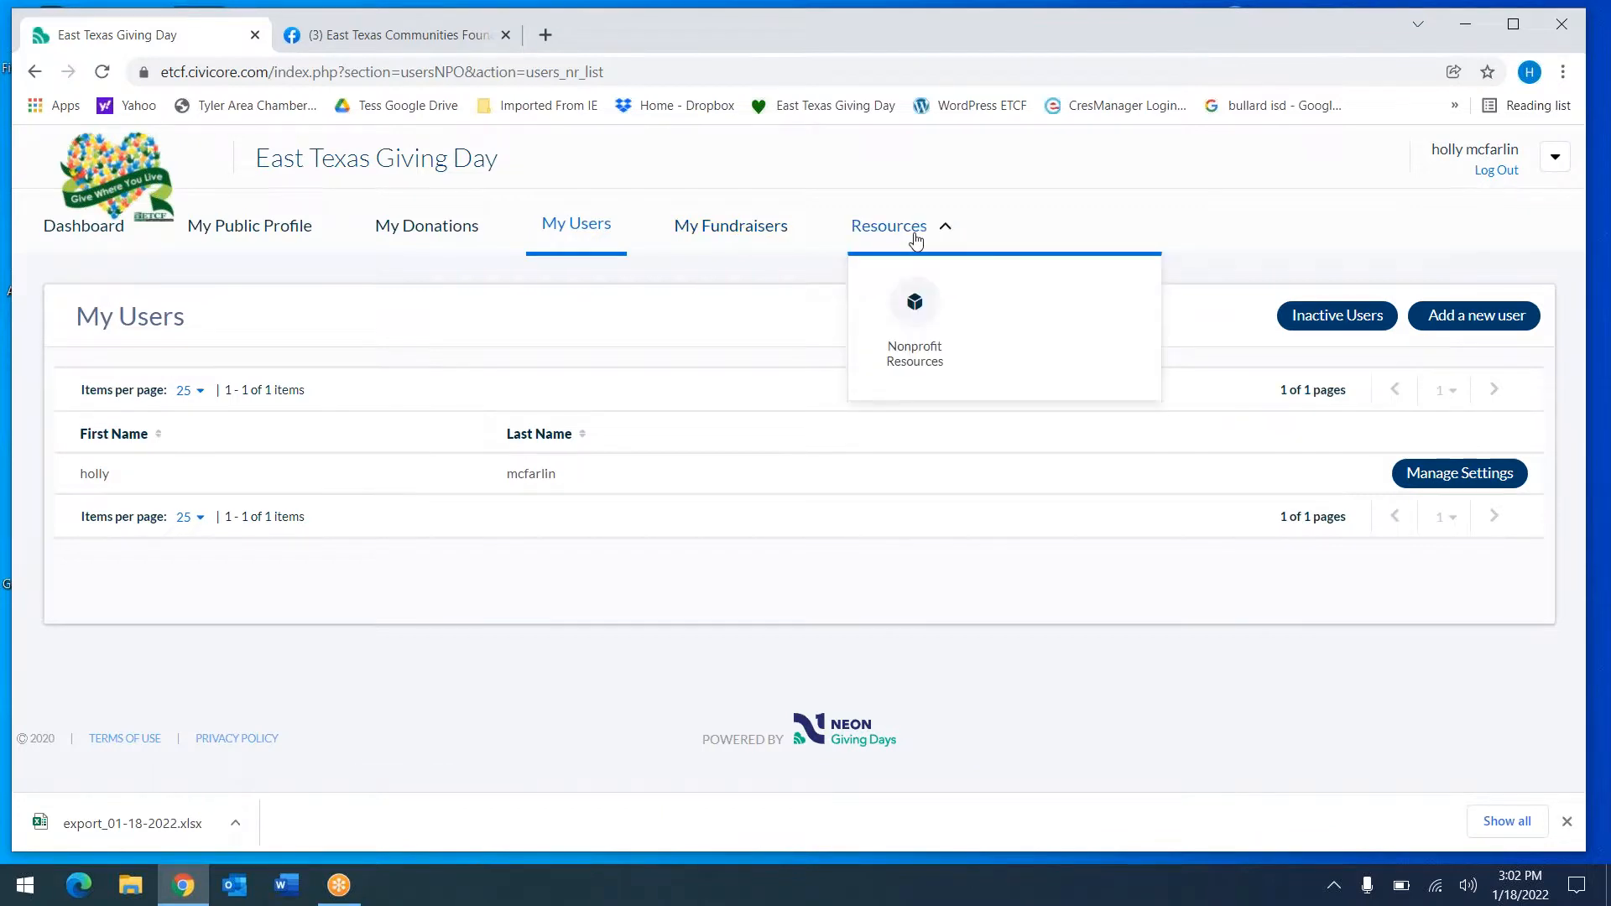
{"action": "left_click", "coordinate": [915, 302]}
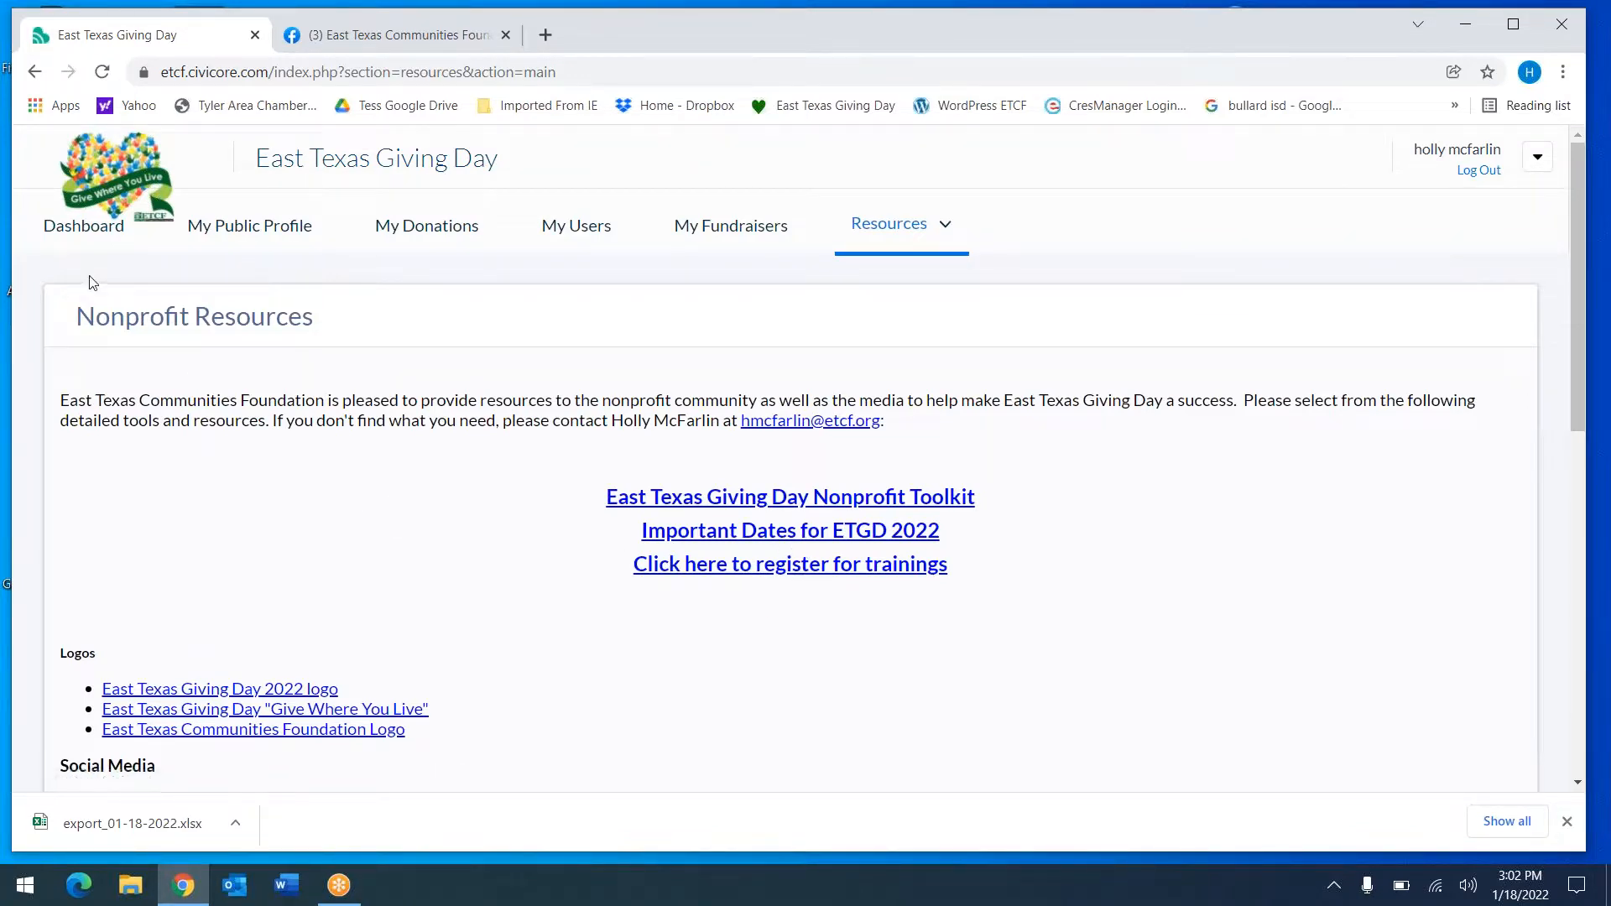
{"action": "left_click", "coordinate": [87, 224]}
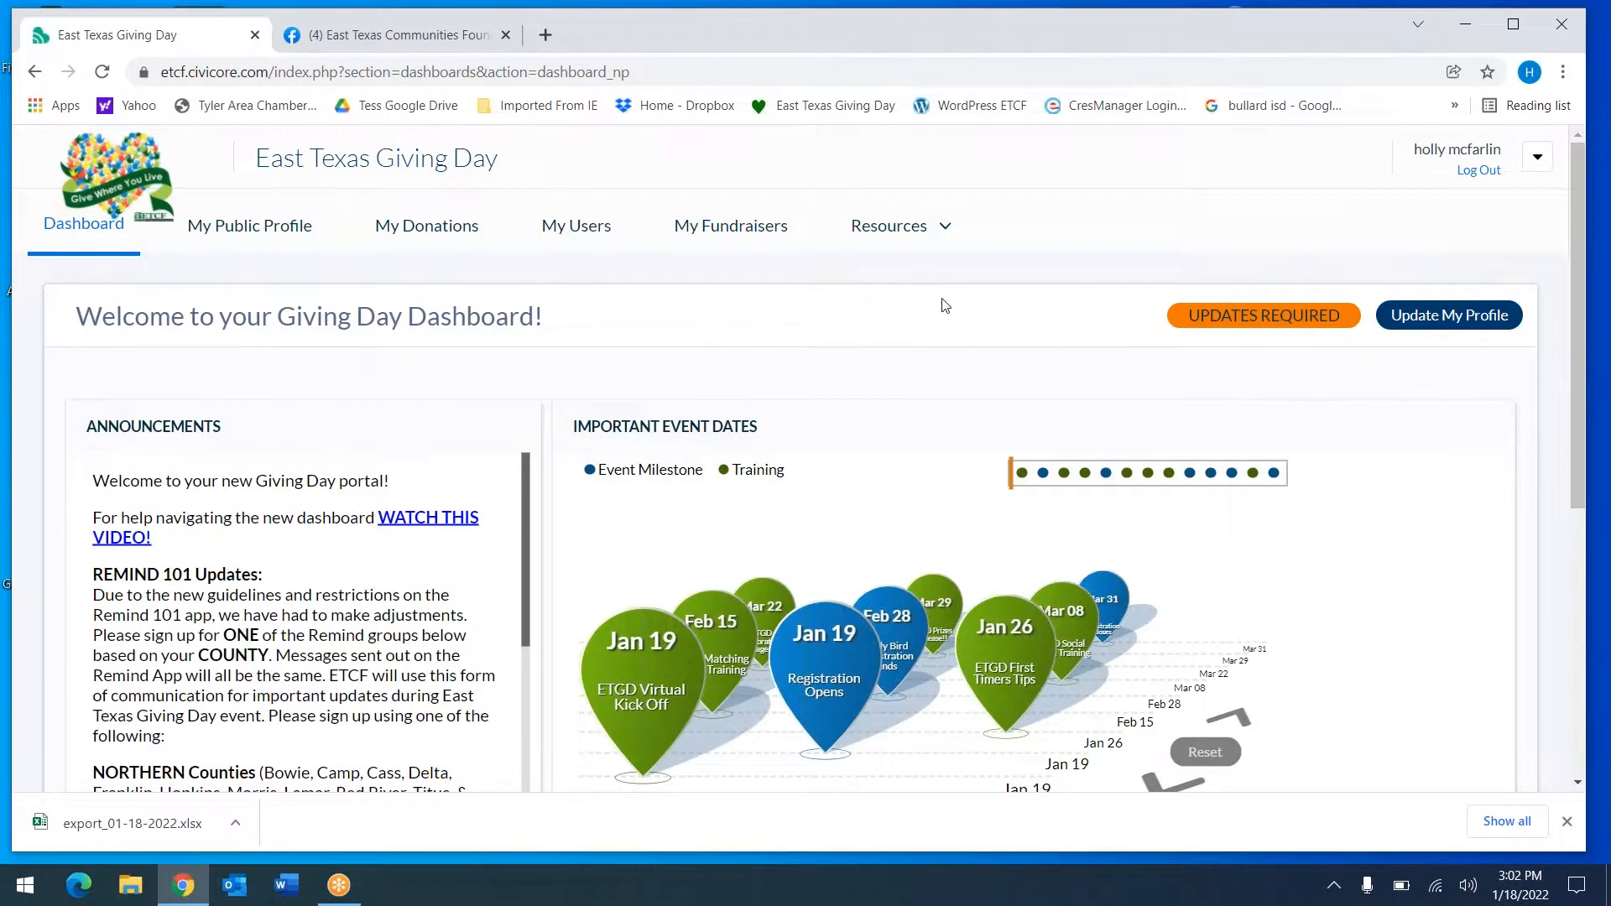
{"action": "scroll", "coordinate": [943, 304], "scroll_direction": "down", "scroll_amount": 5}
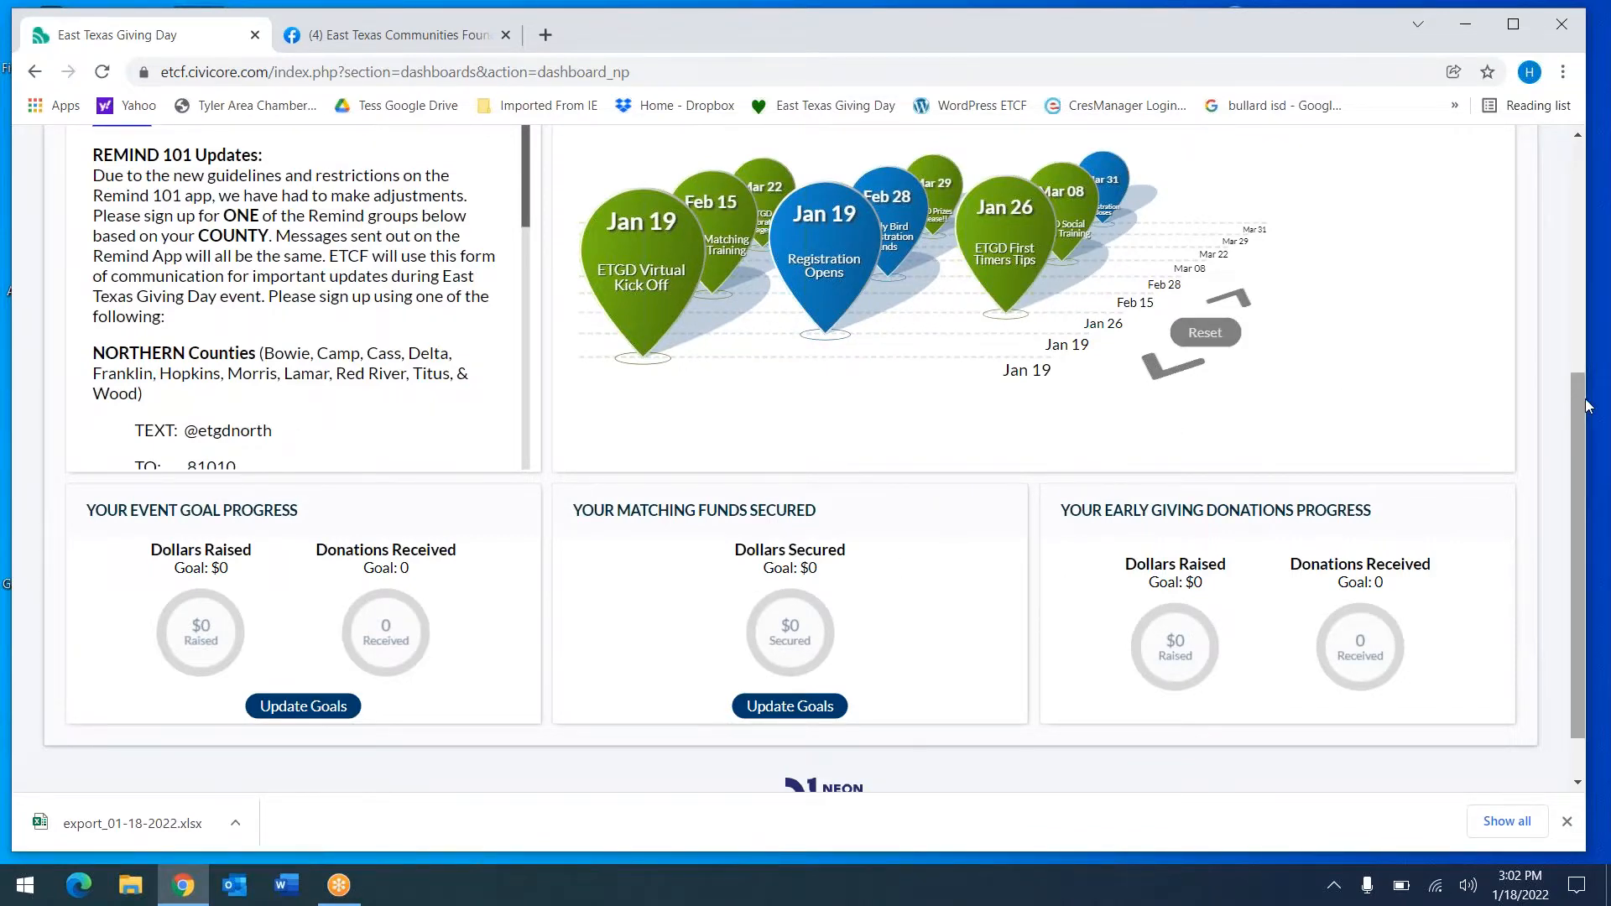
{"action": "left_click_drag", "start_coordinate": [1586, 408], "coordinate": [1604, 188]}
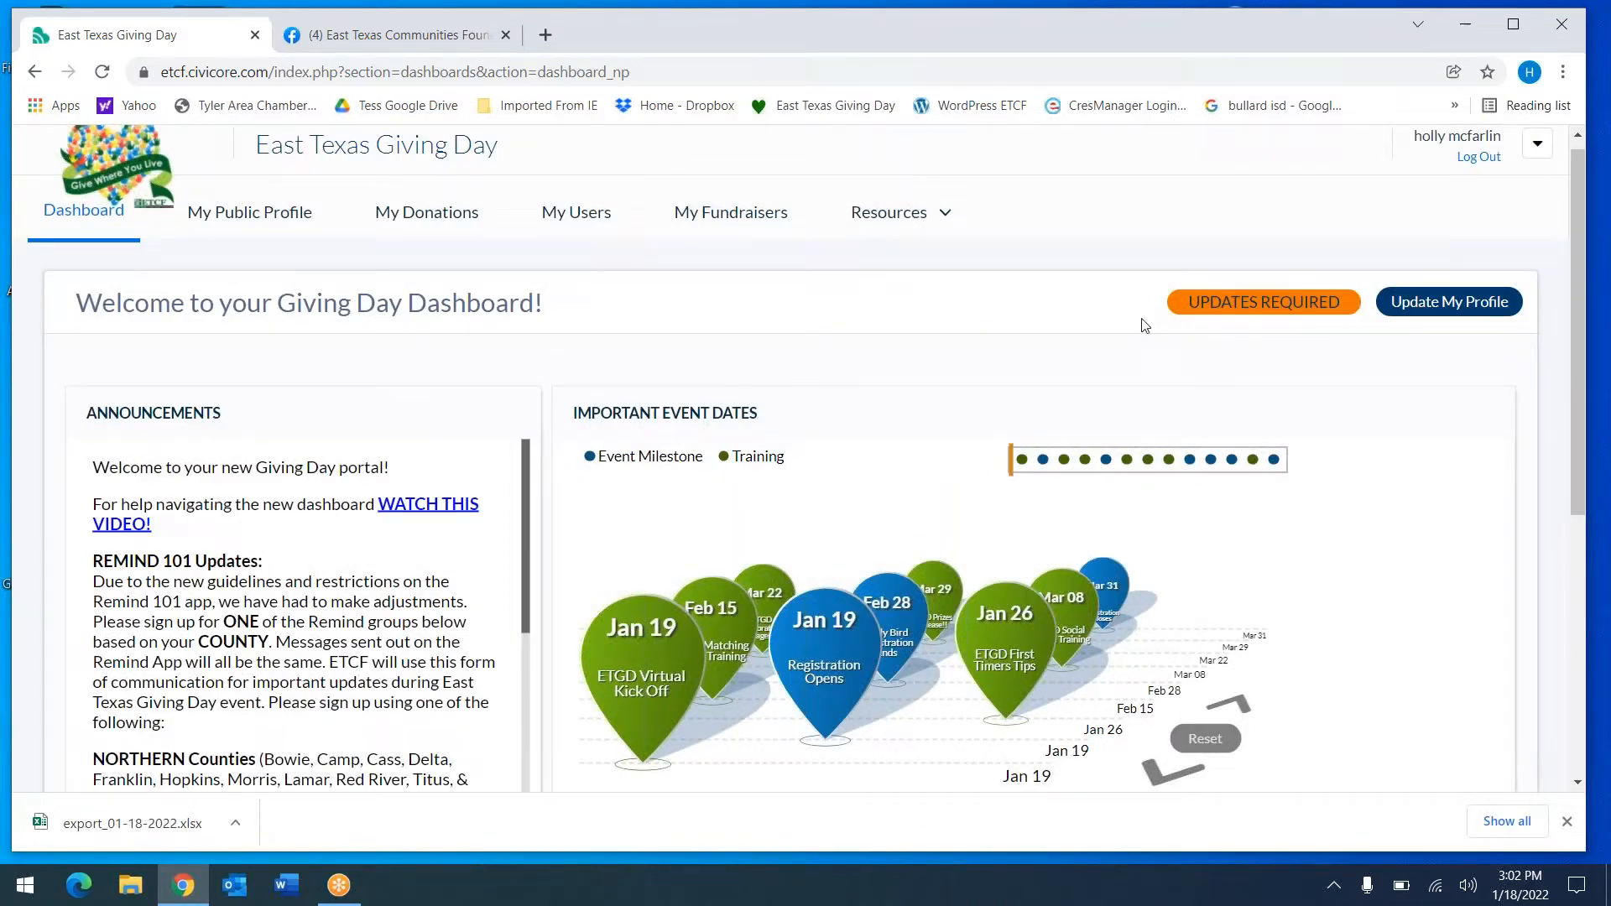